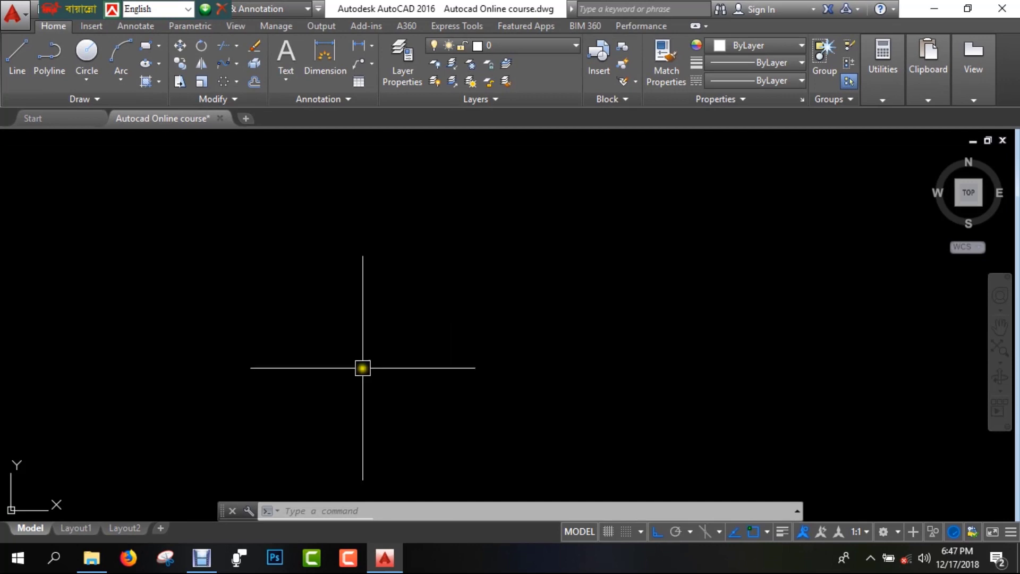
Step: Draw a horizontal line 8' long in the empty drawing area
key("Return")
left_click(339, 366)
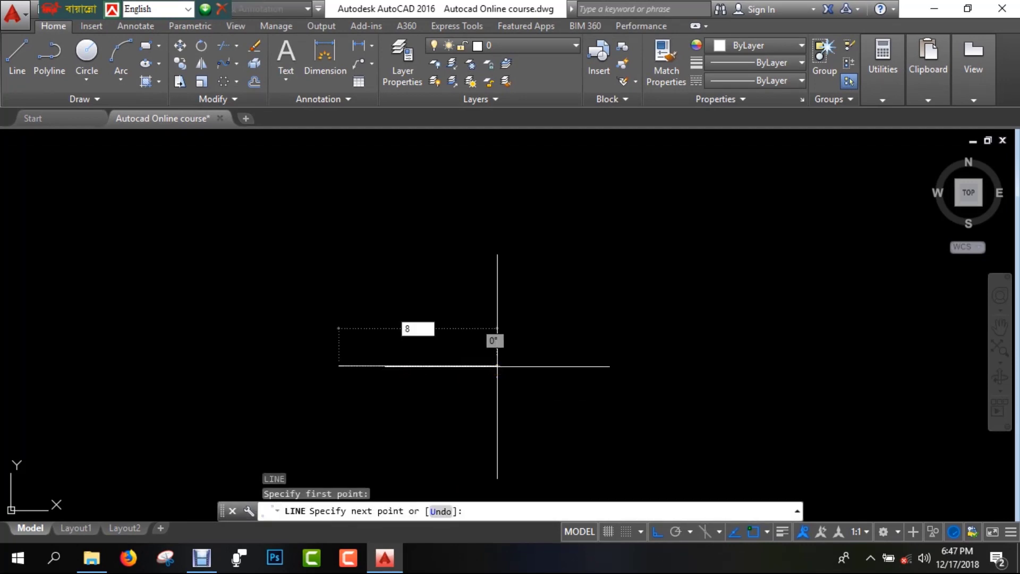
type("8'")
key("Return")
key("Escape")
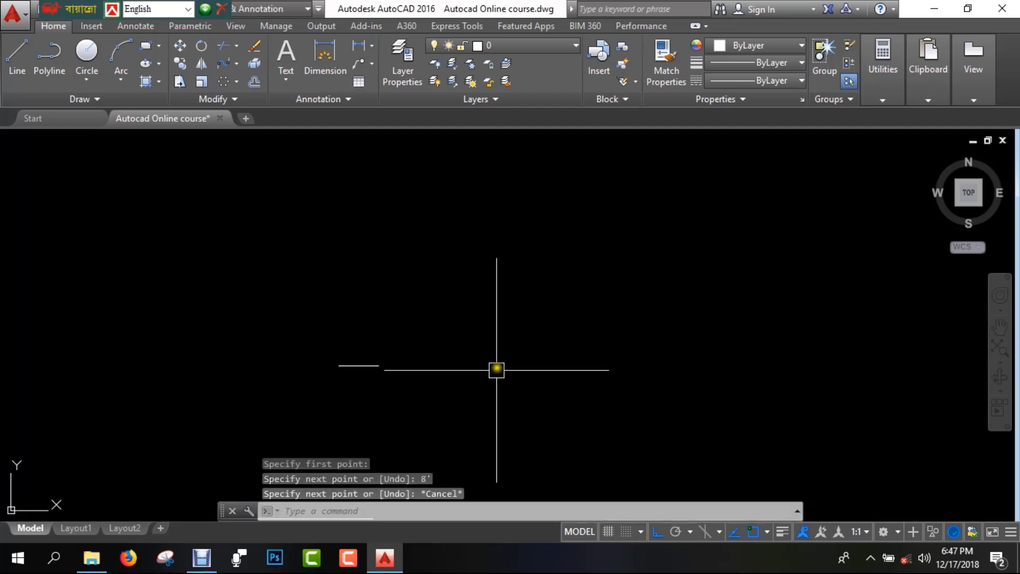
Step: Offset the horizontal line upward by 4'
type("o")
key("Return")
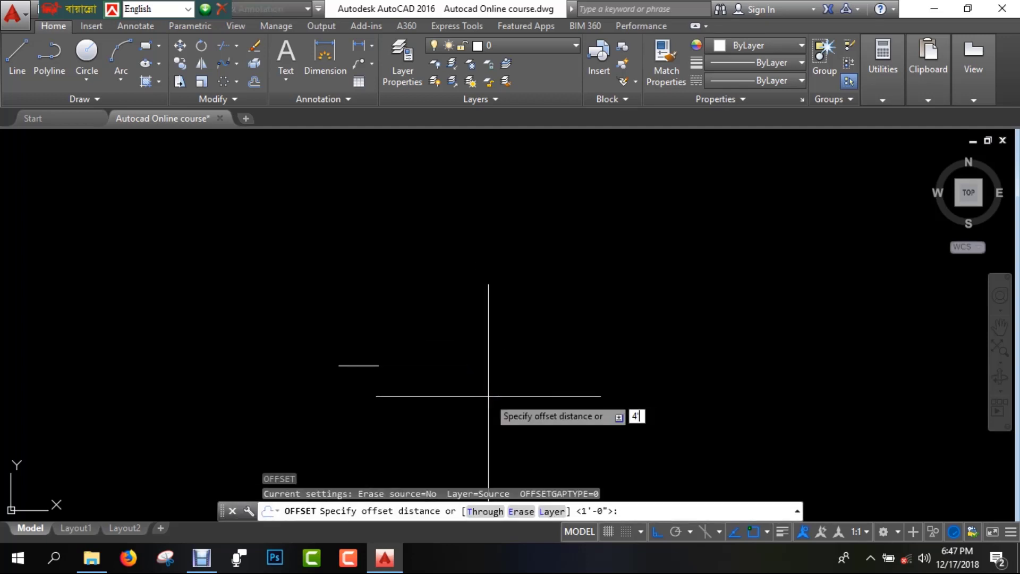
key("Return")
left_click(372, 365)
left_click(392, 330)
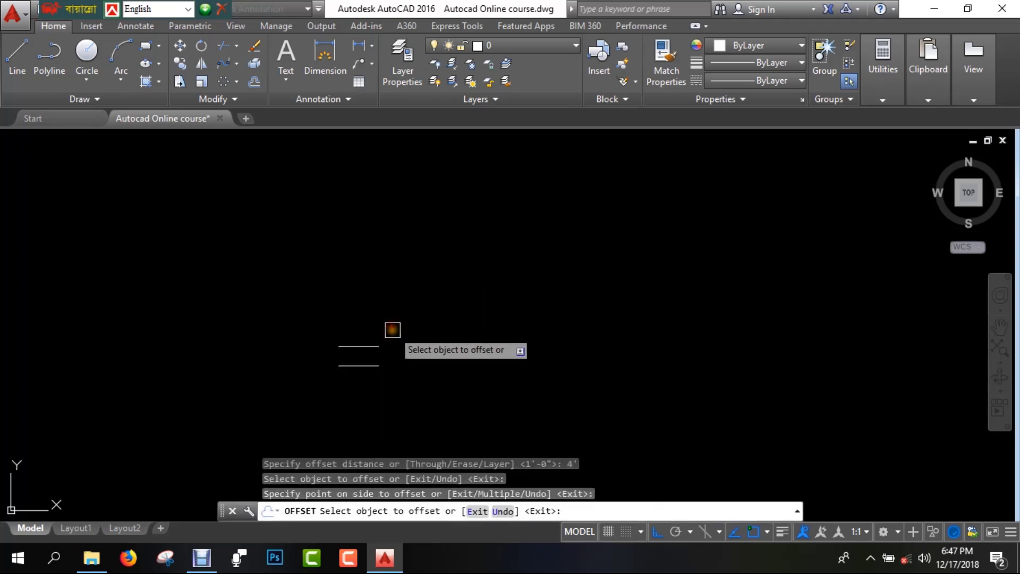
Step: Try to offset the upper line upward by 10 inches within the running Offset command, and erase the copy
type("o")
key("Return")
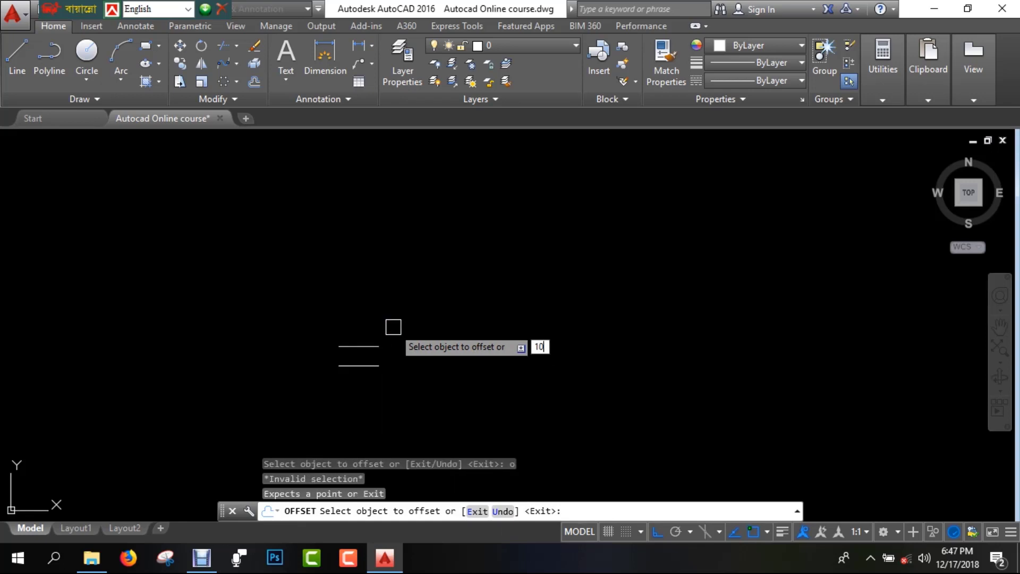
type("10")
key("Return")
scroll(364, 344, "up", 2)
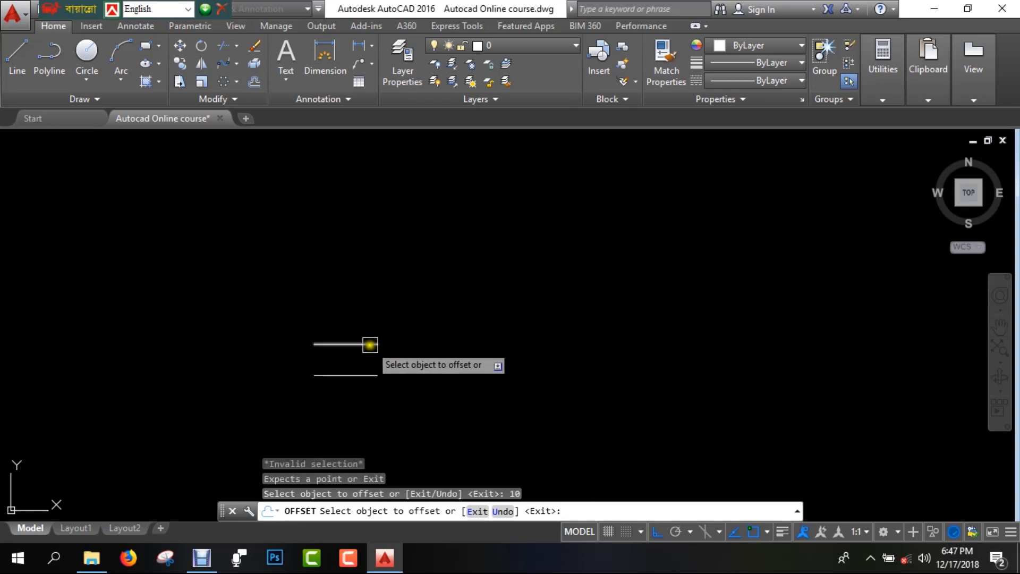
left_click(364, 345)
left_click(374, 305)
key("Escape")
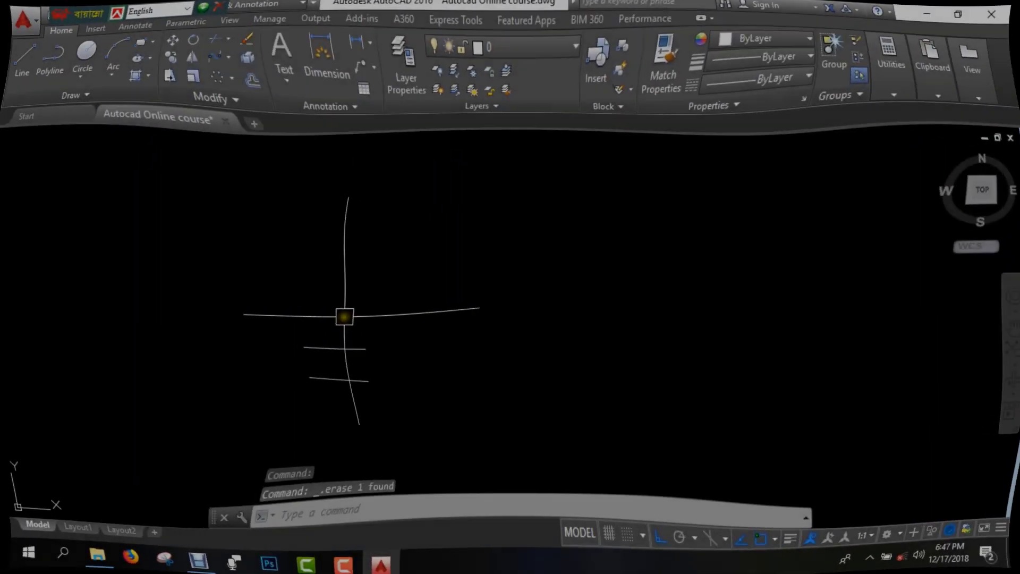
key("Delete")
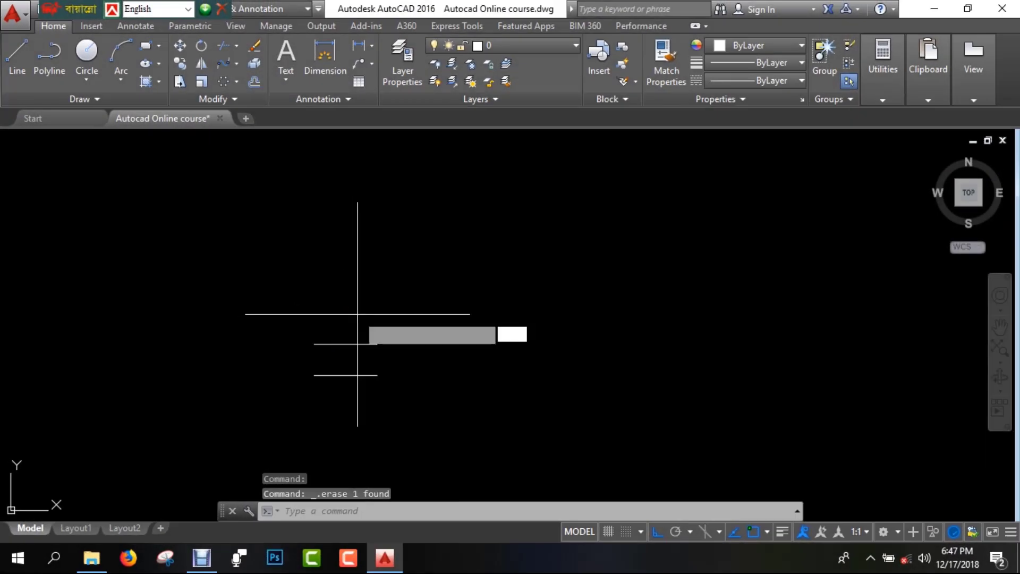
Step: Offset the upper line upward by 10 inches, and erase that copy
type("o")
key("Return")
type("10")
key("Return")
left_click(341, 344)
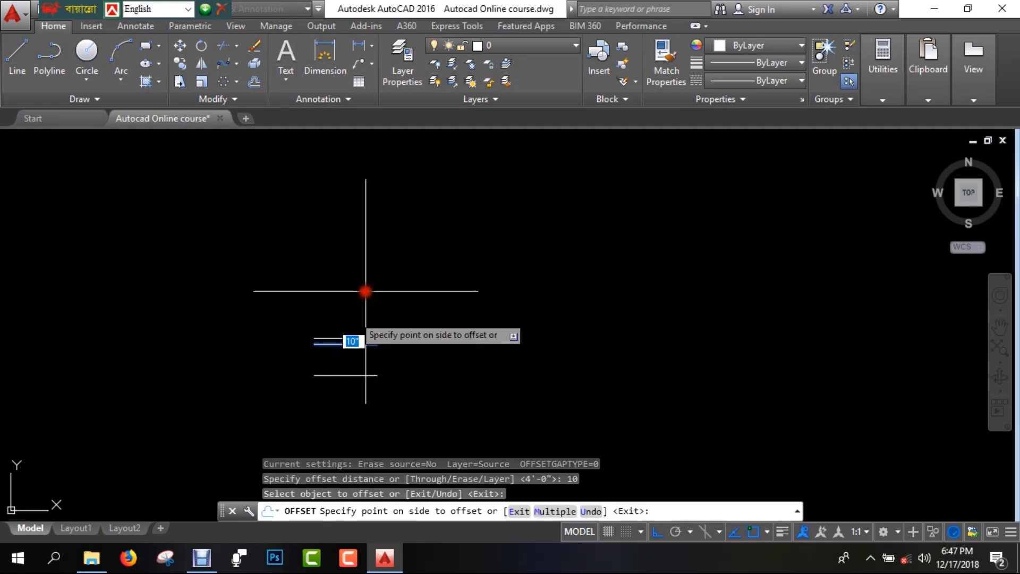
left_click(365, 290)
key("Escape")
left_click(356, 339)
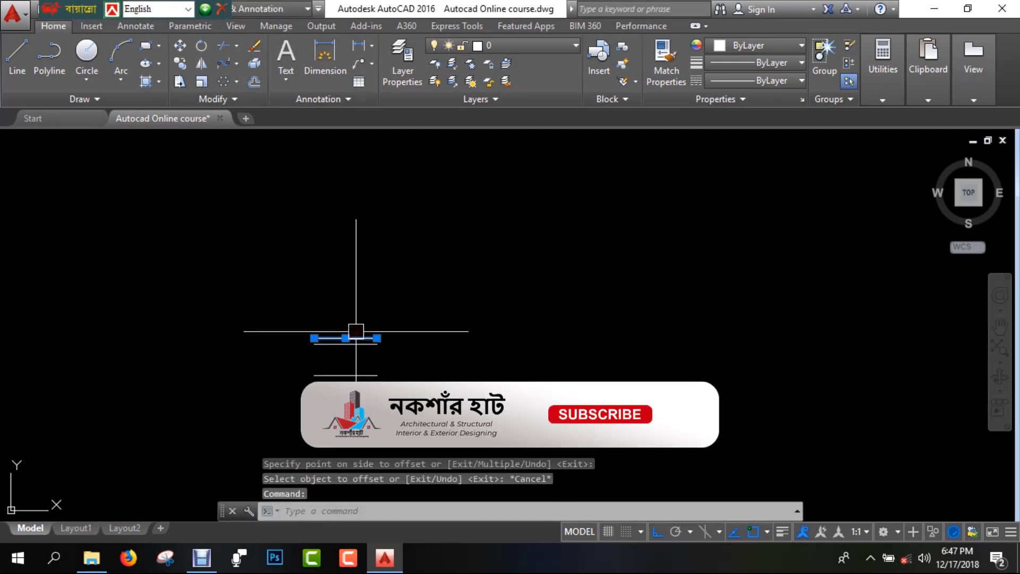
Step: Offset the upper of the two lines upward by 90 inches to mark the end of the flight
key("Return")
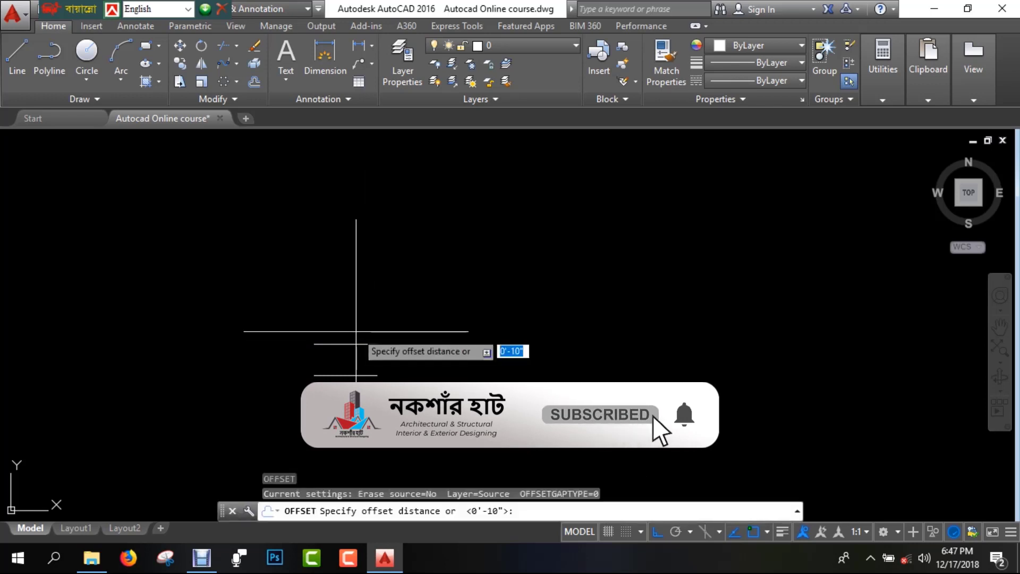
type("90")
key("Return")
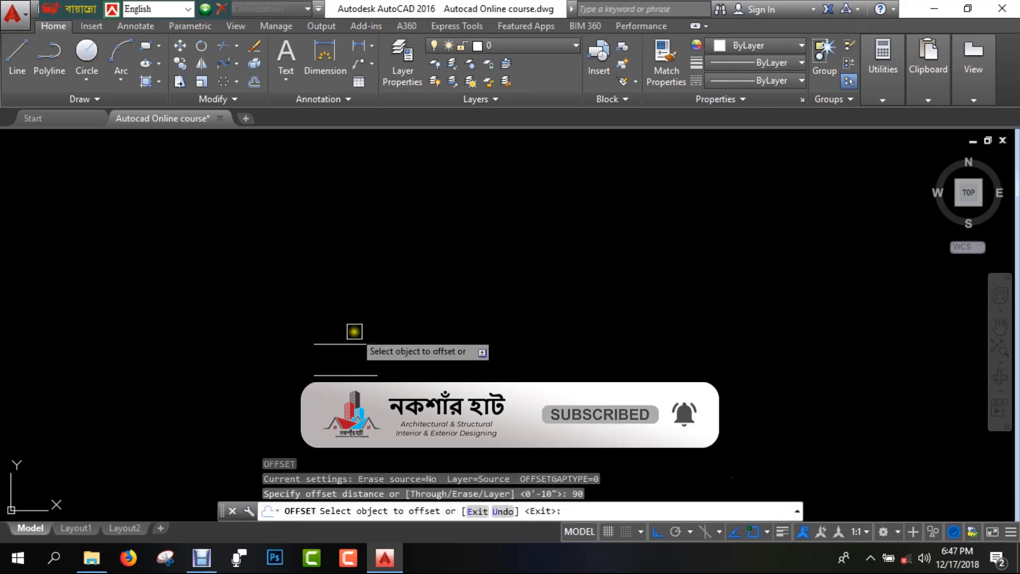
left_click(375, 275)
key("Escape")
key("Escape")
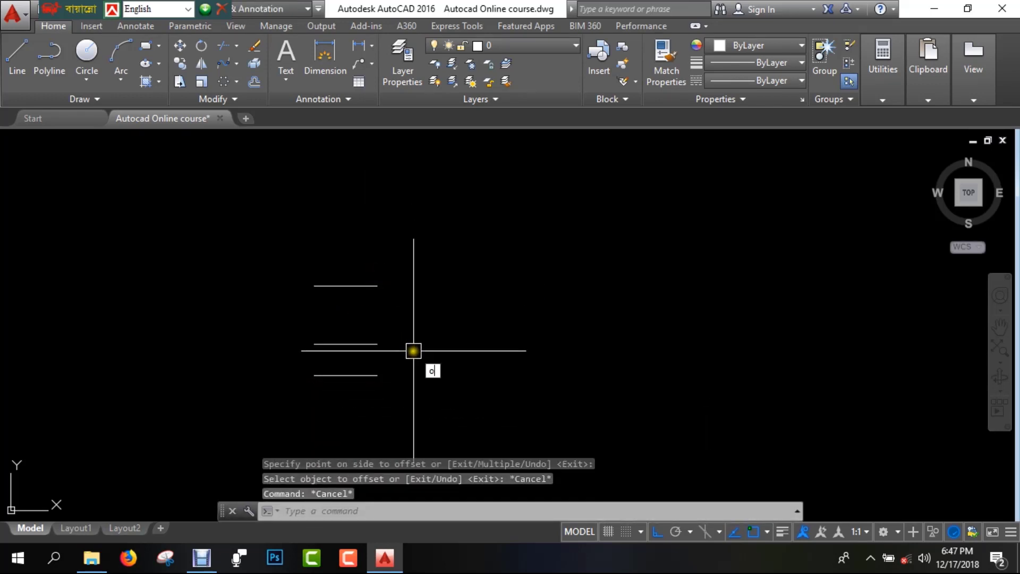
Step: Offset the middle line upward by 10 inches eight times in succession to lay out the stair treads
type("o")
key("Return")
type("10")
key("Return")
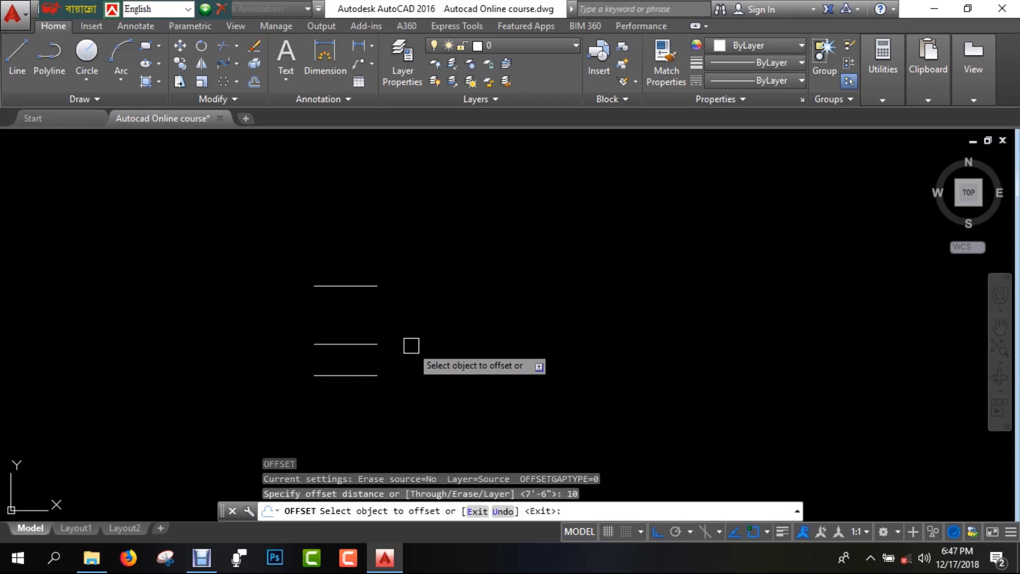
scroll(360, 345, "up", 2)
left_click(360, 345)
left_click(375, 312)
left_click(361, 334)
left_click(372, 293)
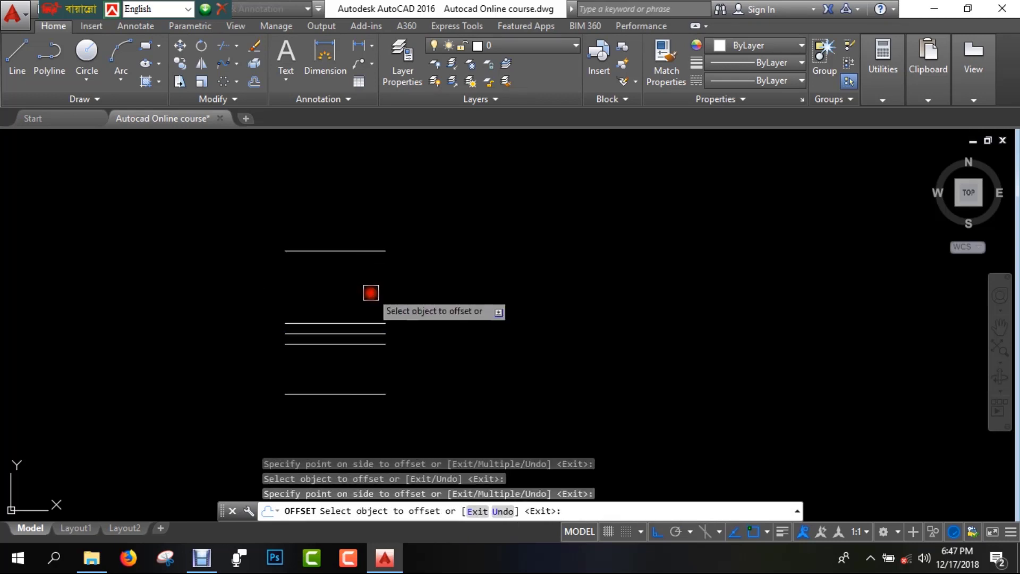
left_click(363, 319)
left_click(365, 295)
left_click(360, 309)
left_click(361, 270)
left_click(355, 298)
left_click(361, 284)
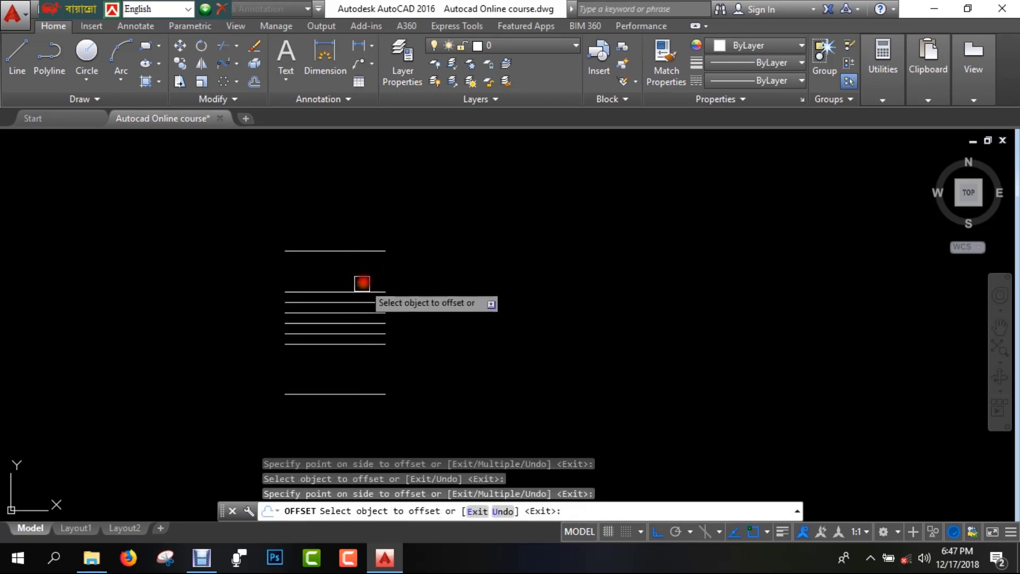
left_click(362, 289)
left_click(360, 265)
left_click(359, 280)
left_click(360, 273)
left_click(367, 271)
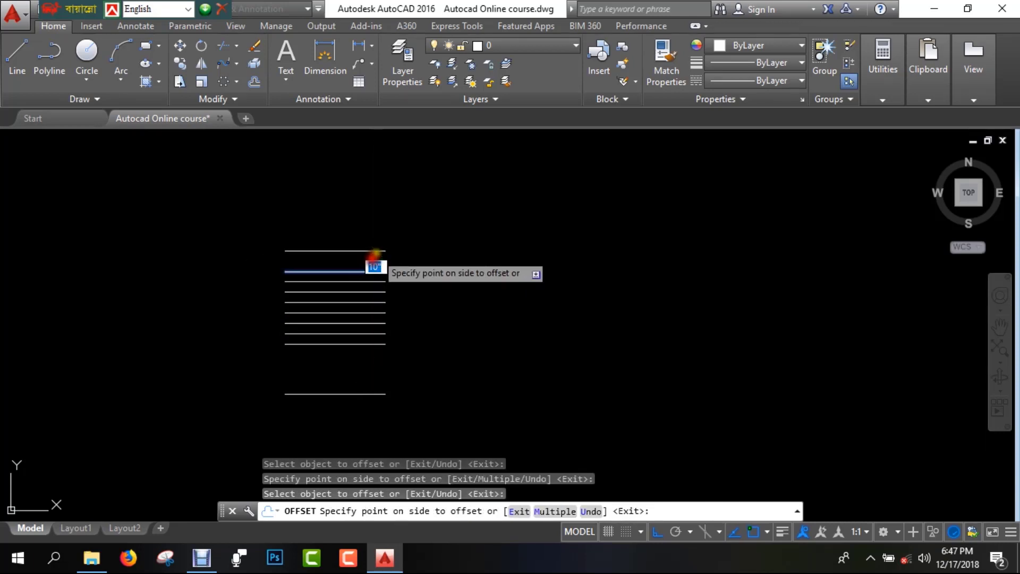
left_click(375, 256)
key("Escape")
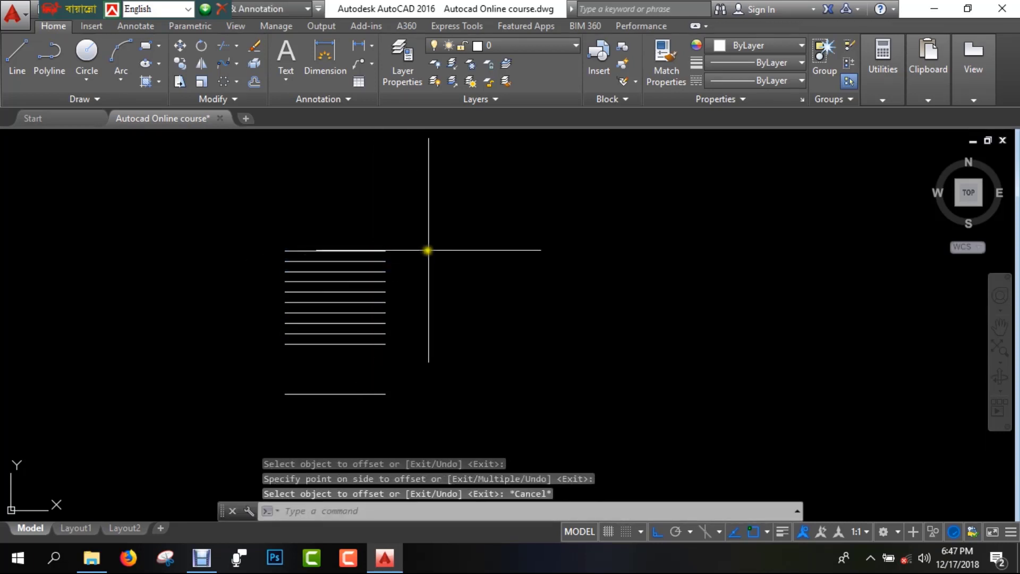
Step: Offset the topmost tread line upward by 4' to form the upper landing
key("Return")
type("4'")
key("Return")
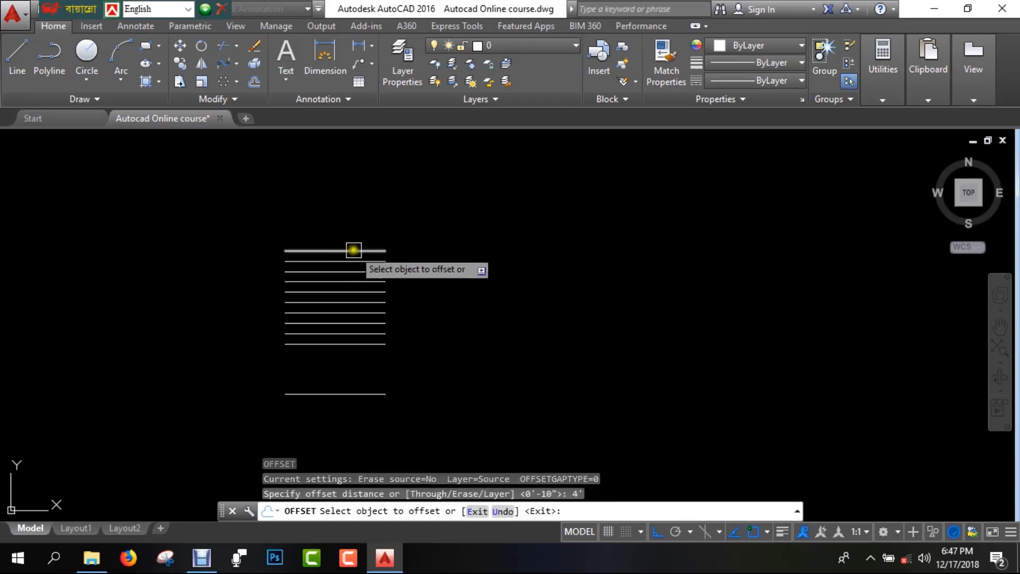
left_click(353, 251)
left_click(373, 200)
key("Escape")
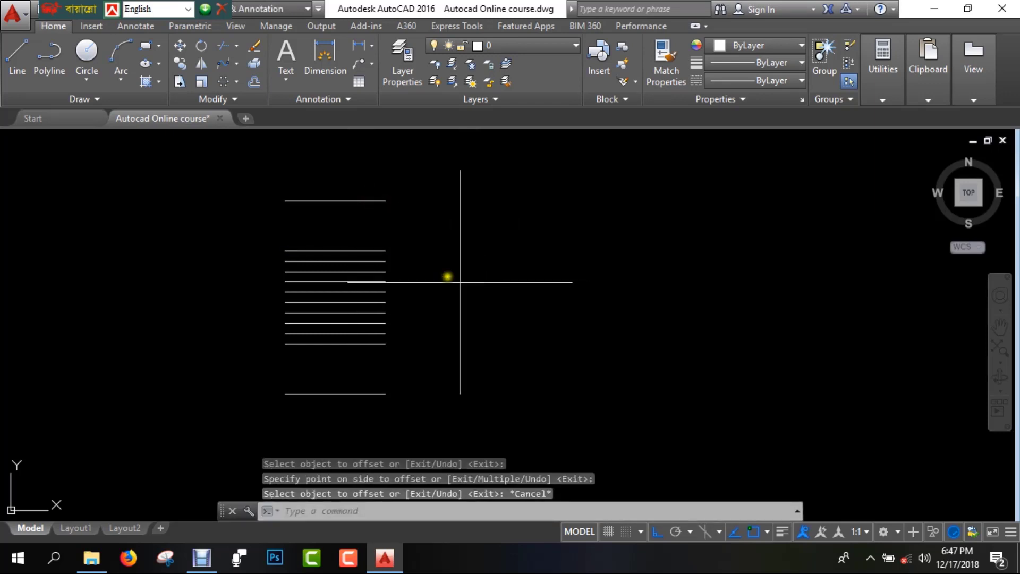
Step: Draw a vertical line joining the right endpoints of the topmost and bottommost lines
type("l")
key("Return")
left_click(385, 200)
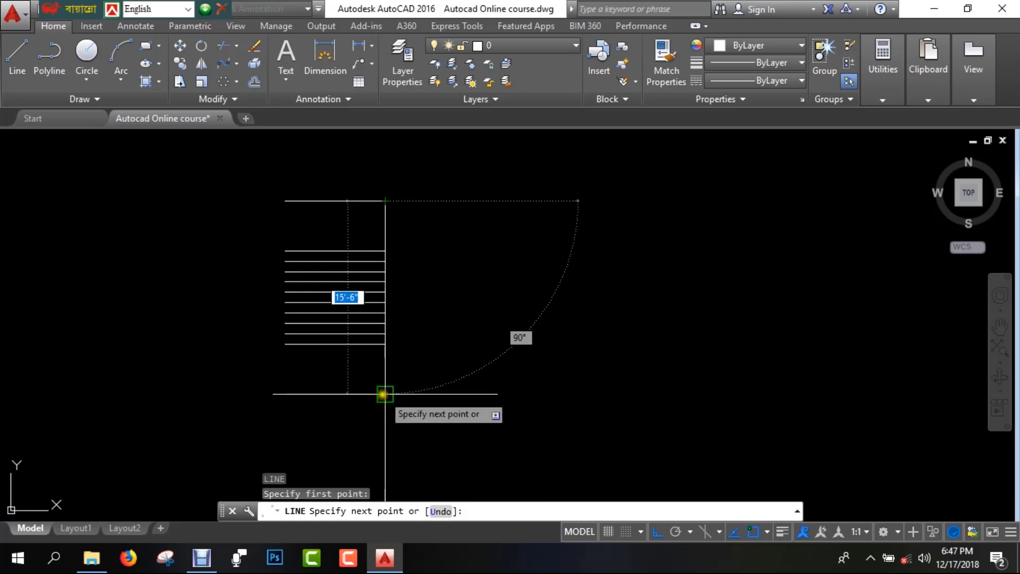
left_click(385, 394)
key("Return")
Step: Draw a vertical line joining the left endpoints of the topmost and bottommost lines
type("l")
key("Return")
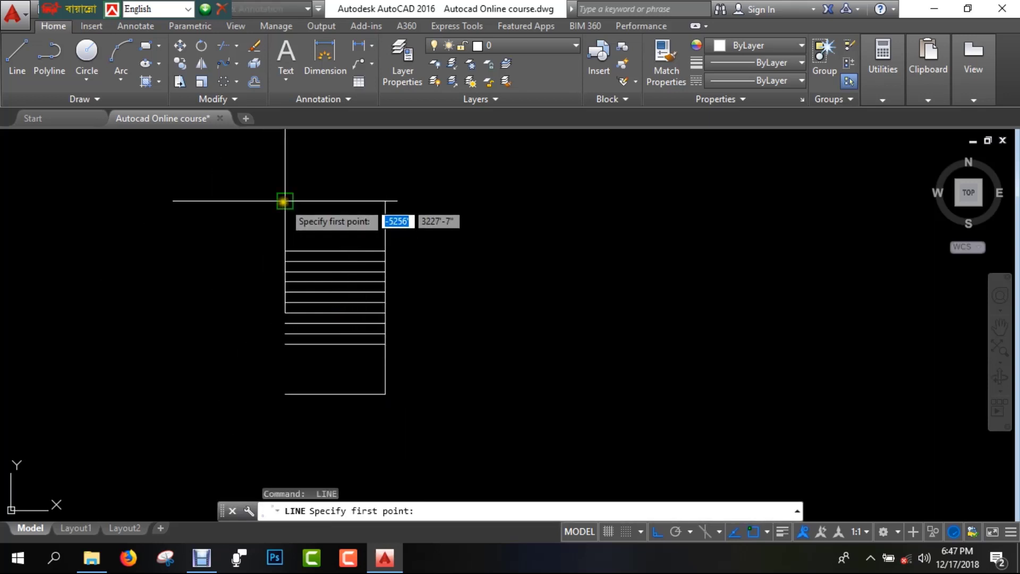
left_click(284, 200)
left_click(285, 393)
key("Return")
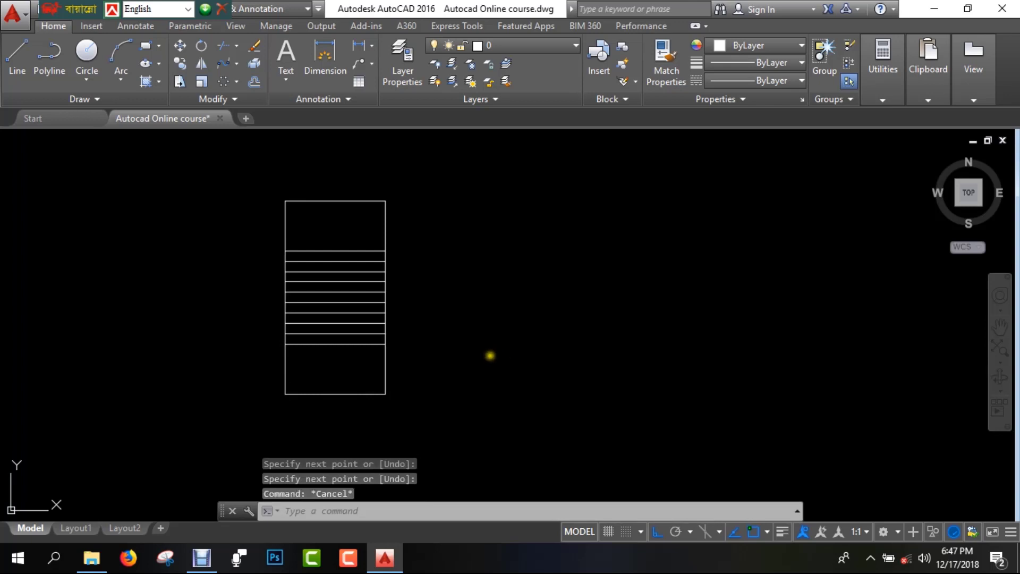
Step: Review the object snap modes in the drafting settings
type("ds")
key("Return")
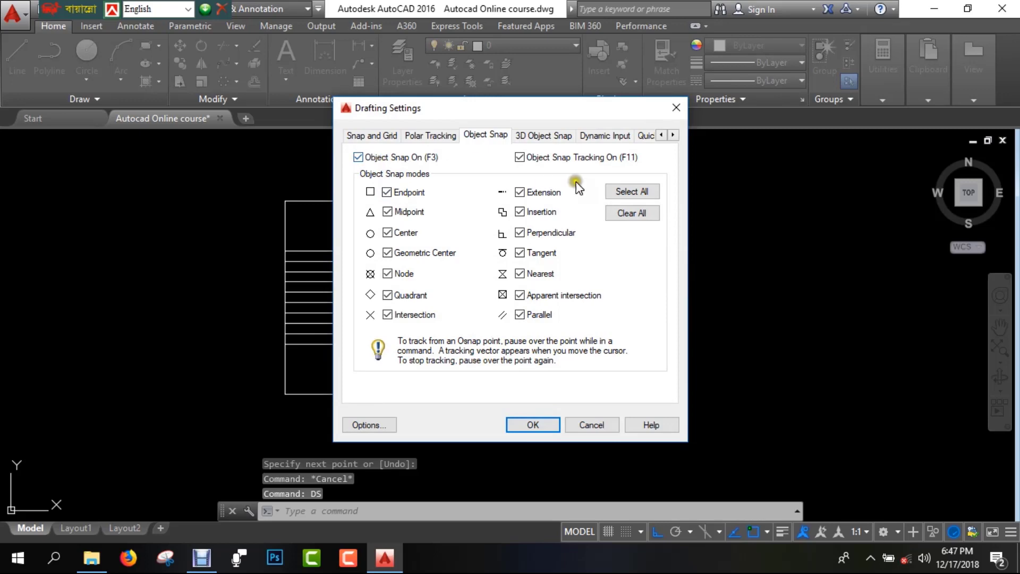
left_click(535, 424)
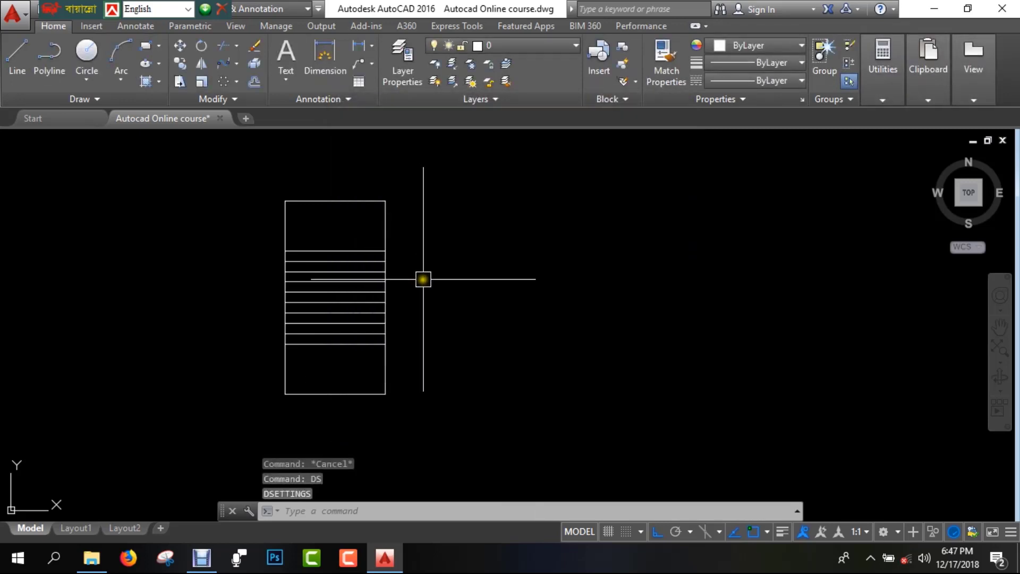
Step: Offset all four sides of the stair outline outward by 5 inches to form the surrounding wall
type("o")
key("Return")
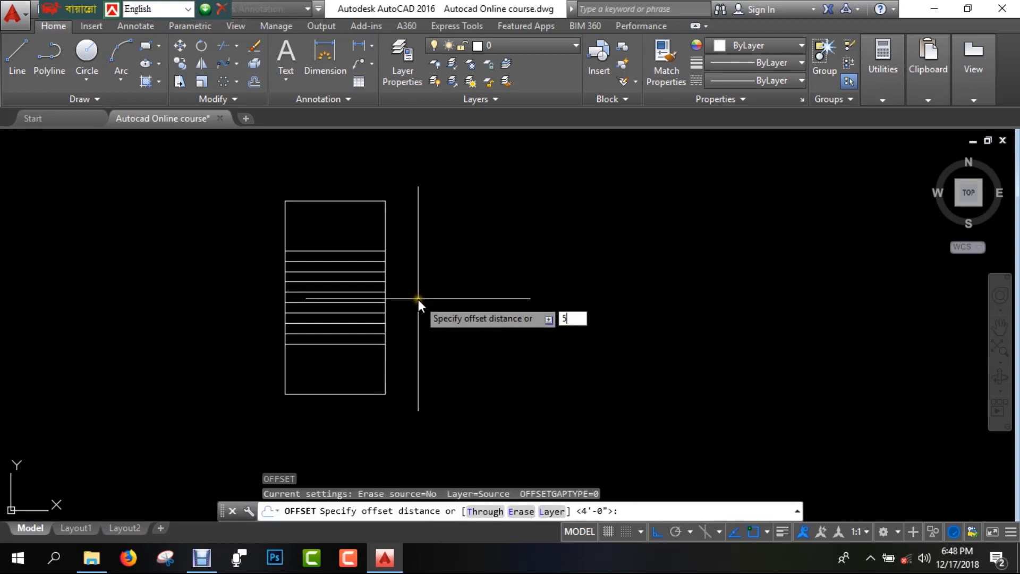
type("5")
key("Return")
left_click(386, 244)
left_click(394, 226)
left_click(356, 200)
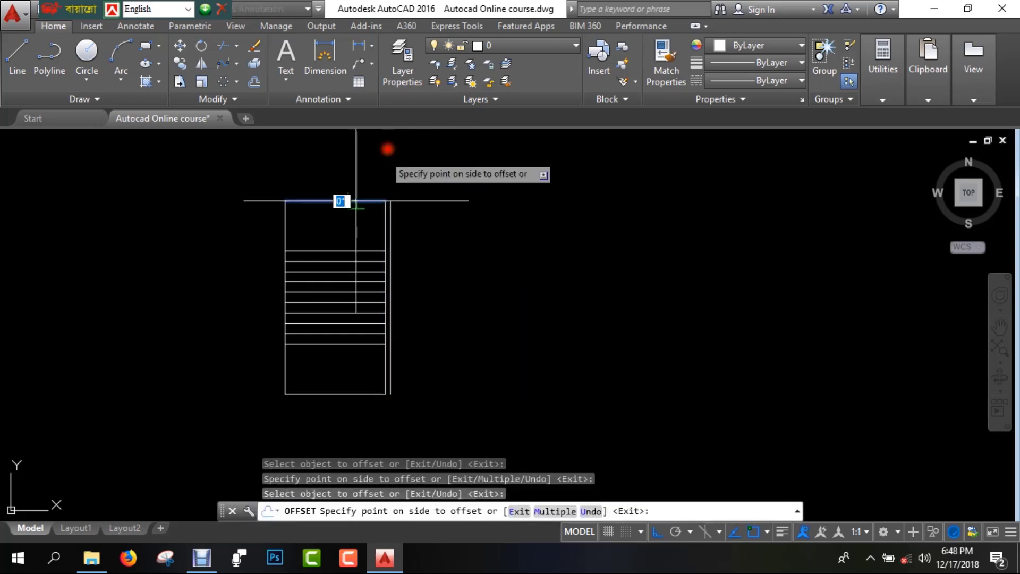
left_click(385, 154)
left_click(285, 223)
left_click(252, 220)
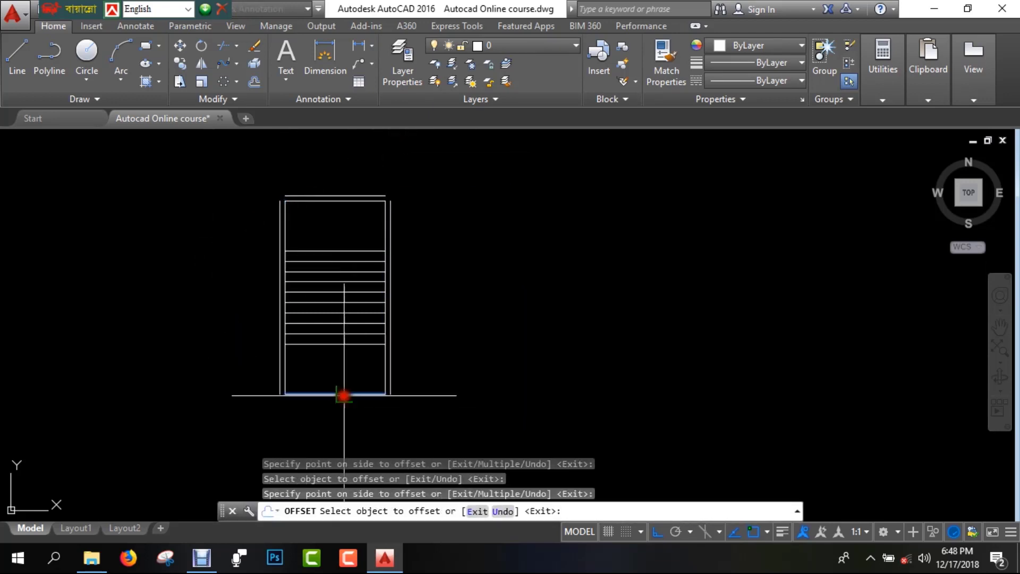
left_click(343, 395)
left_click(353, 436)
key("Escape")
Step: Fillet the two lower corners of the outer wall outline so its lines meet squarely
scroll(328, 381, "up", 6)
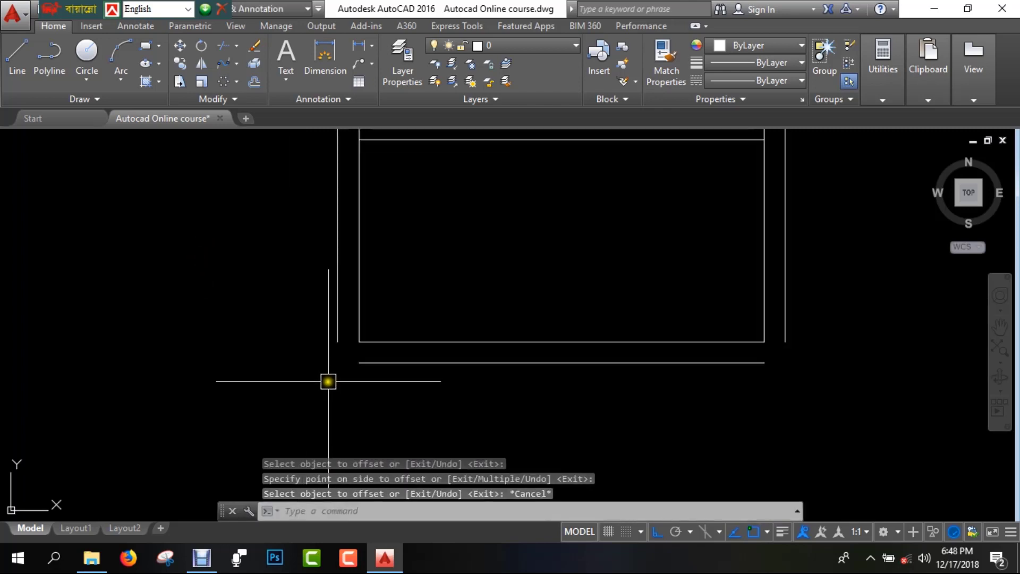
type("f")
key("Return")
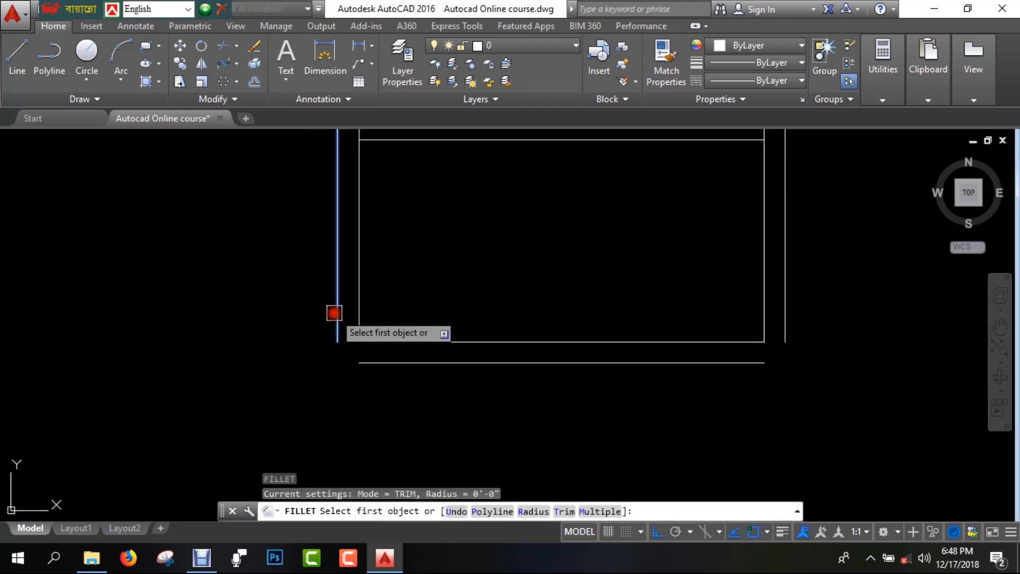
left_click(336, 313)
left_click(409, 363)
key("Return")
left_click(719, 363)
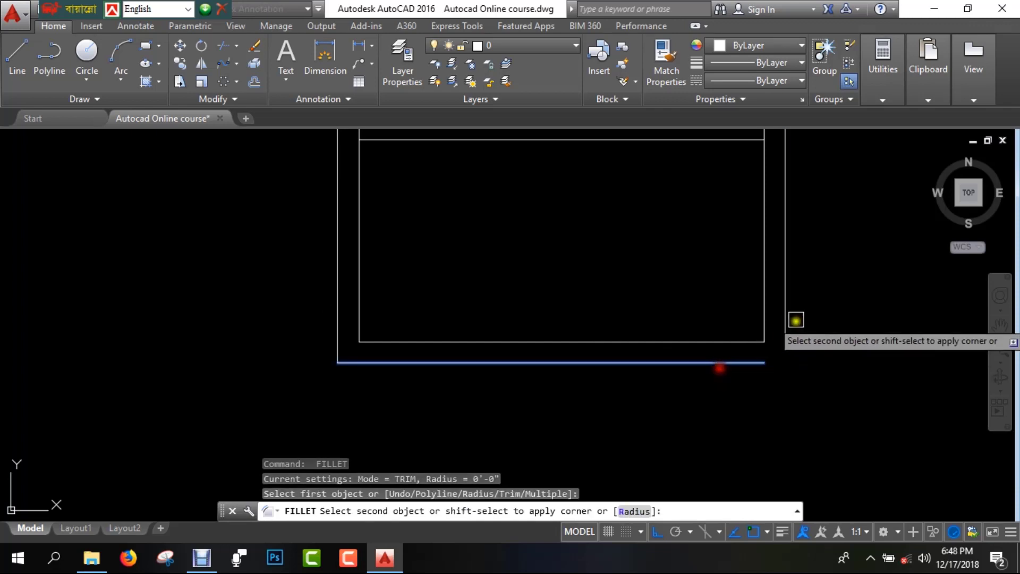
left_click(786, 313)
Step: Fillet the two upper corners of the outer wall outline to close it with square corners
scroll(812, 308, "down", 7)
middle_click_drag(830, 285, 626, 369)
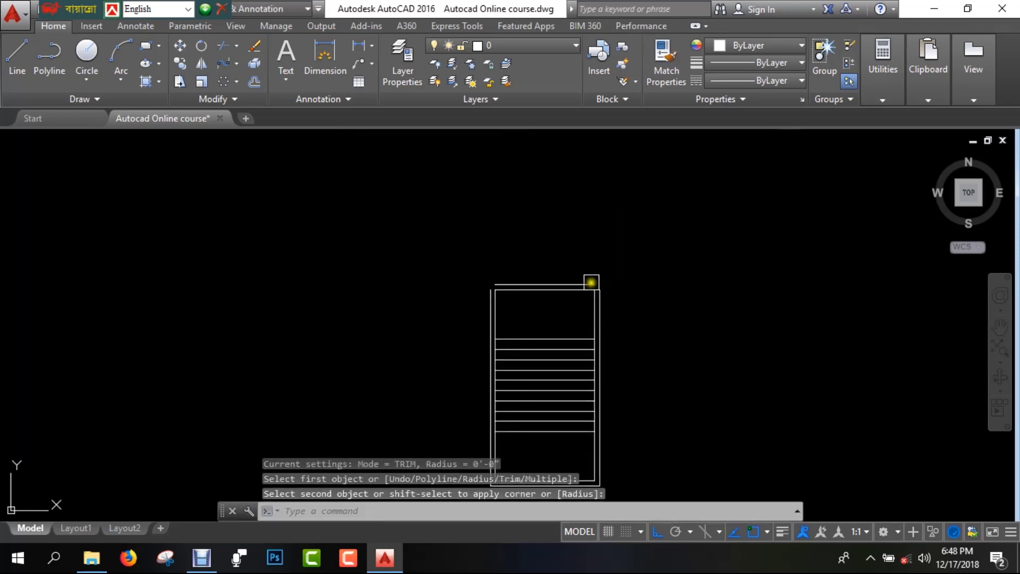
scroll(560, 285, "up", 5)
key("Return")
left_click(560, 286)
left_click(614, 308)
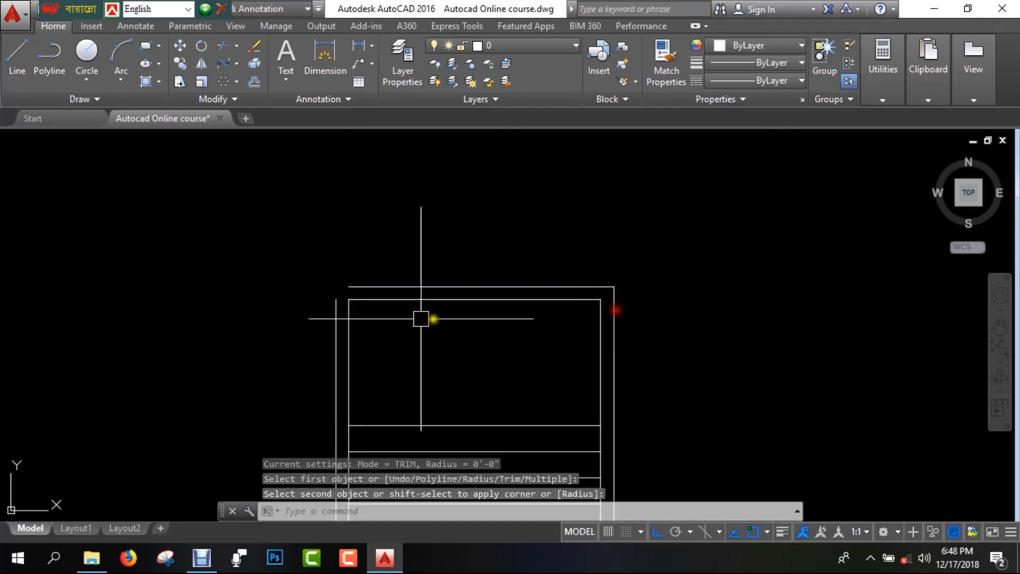
key("Return")
left_click(336, 307)
left_click(363, 287)
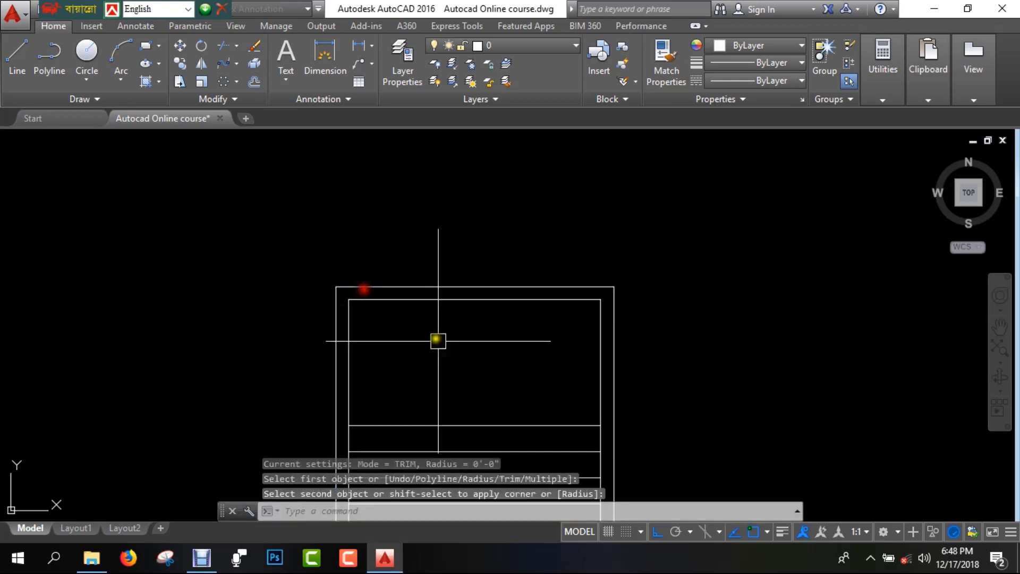
scroll(488, 280, "down", 5)
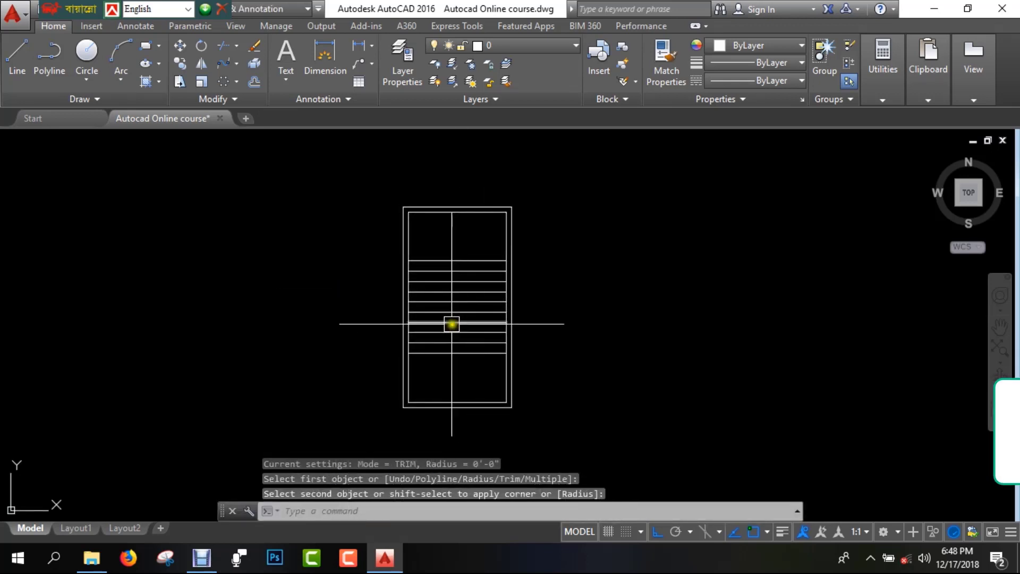
Step: Draw a vertical centre line through the flight from the midpoint of the uppermost tread line to the lowest one
type("l")
key("Return")
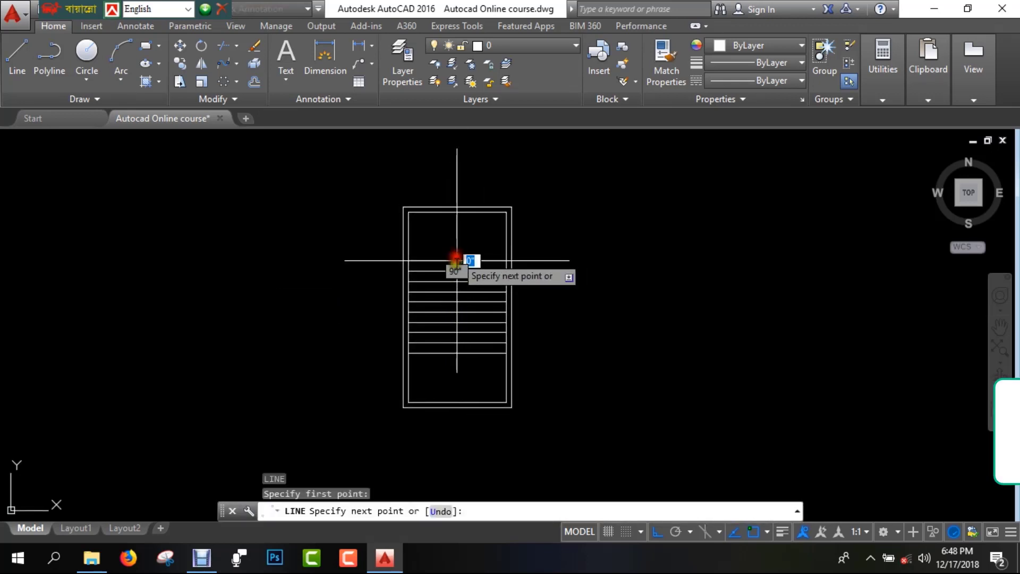
left_click(457, 353)
key("Return")
Step: Offset the flight's centre line 4 inches to each side and erase the original centre line
scroll(476, 372, "up", 4)
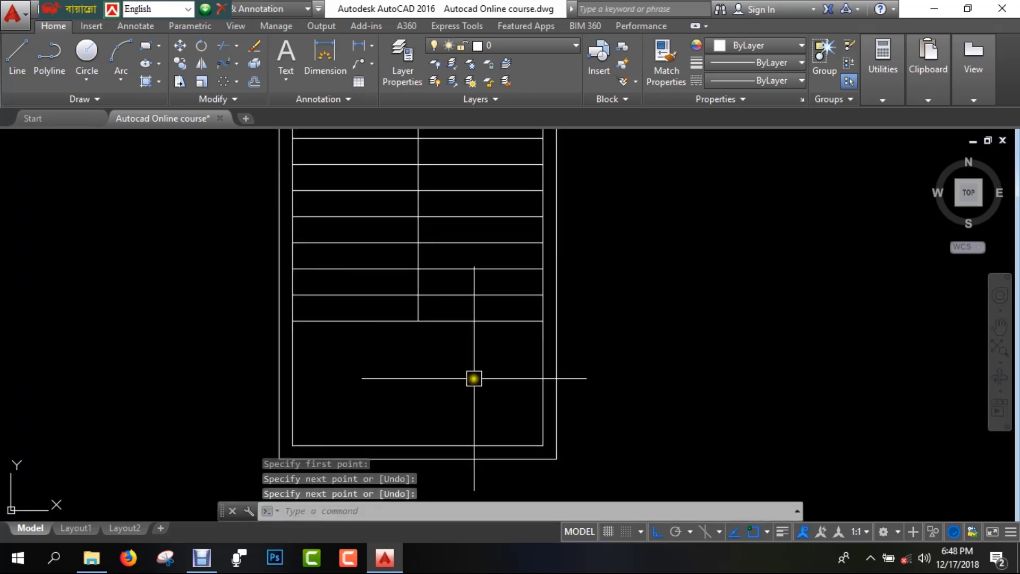
type("o")
key("Return")
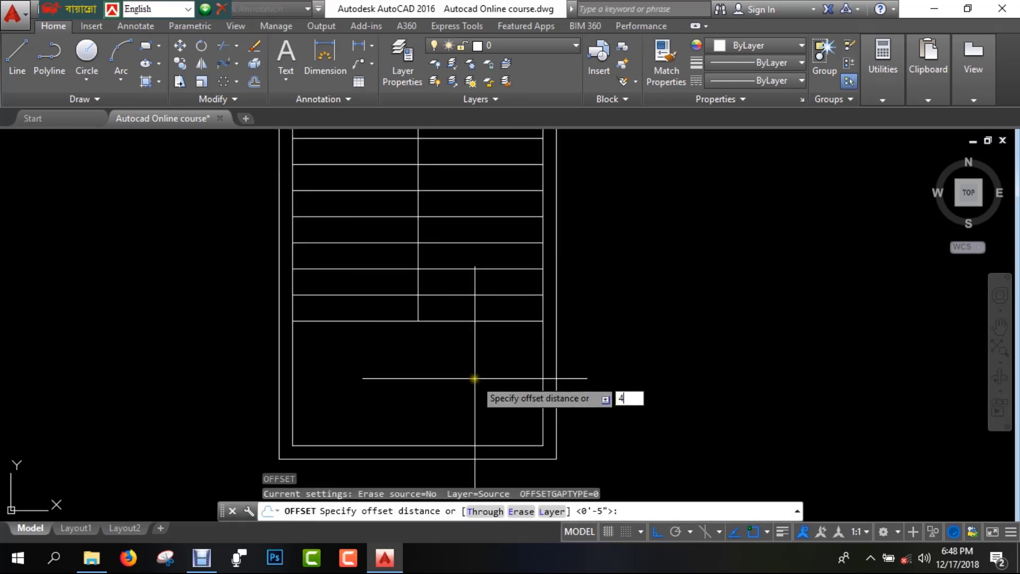
key("Return")
left_click(419, 304)
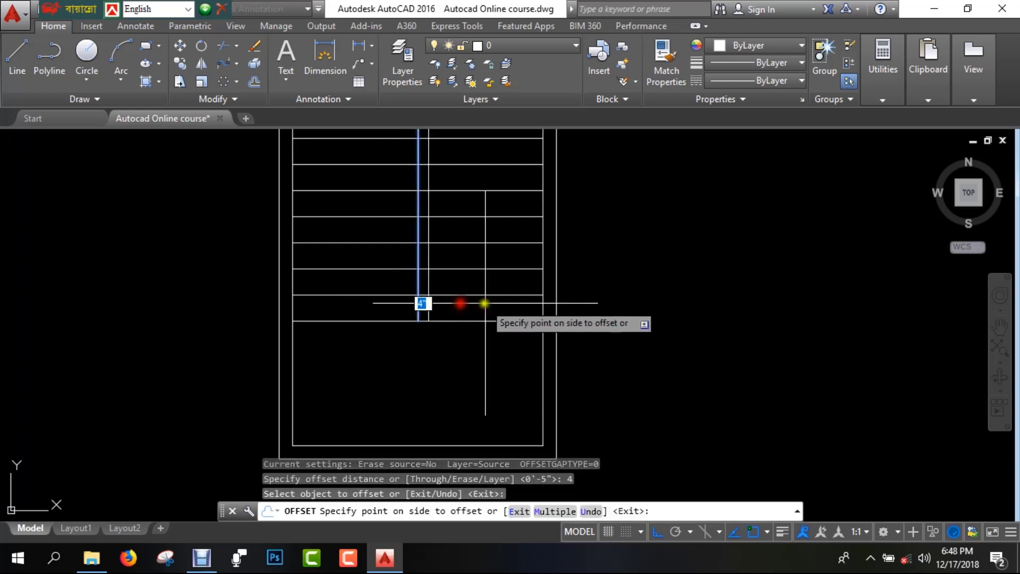
left_click(486, 303)
scroll(423, 308, "up", 4)
left_click(414, 304)
left_click(361, 310)
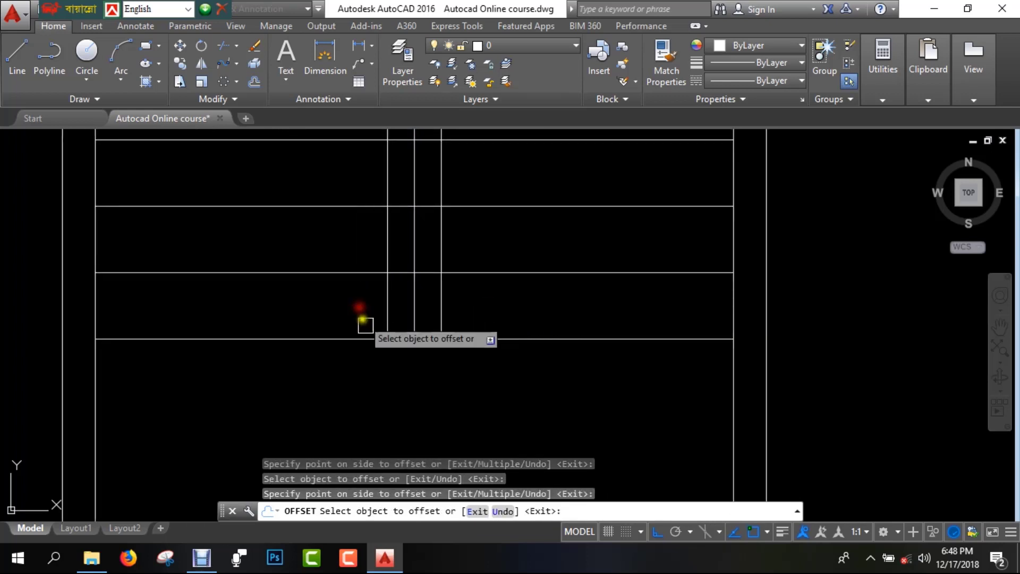
key("Return")
left_click(409, 303)
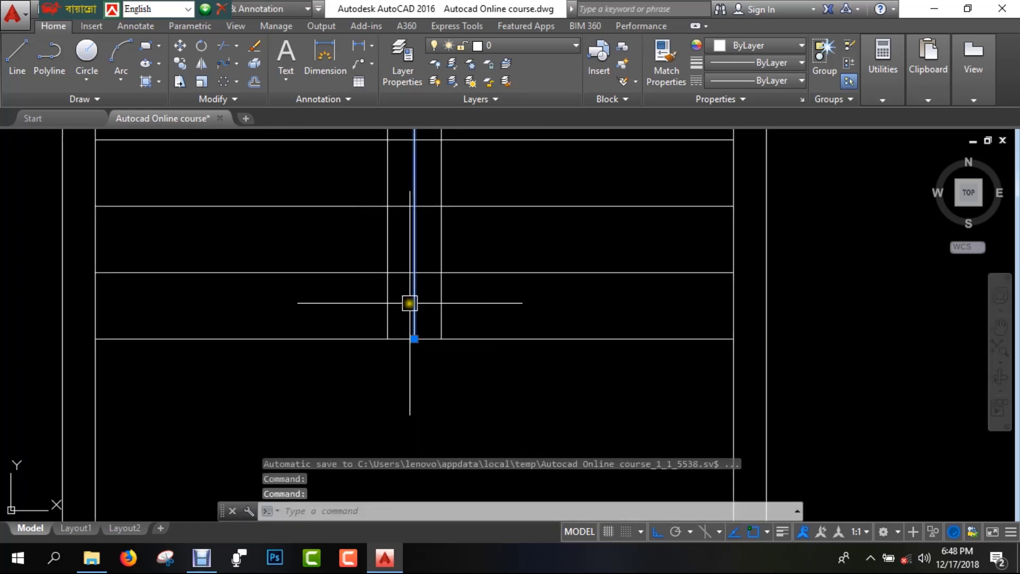
left_click(254, 46)
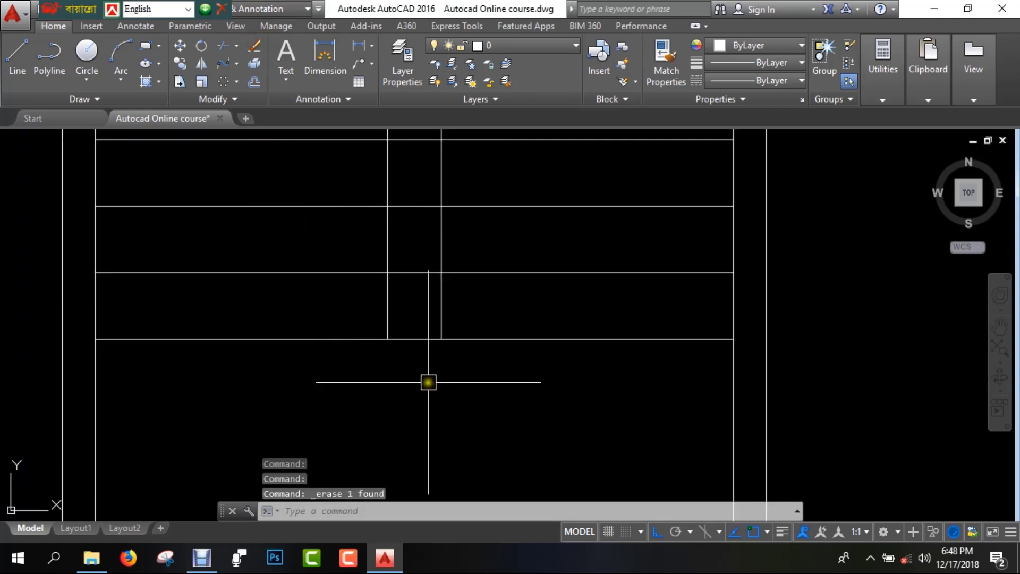
Step: Offset the lowest and uppermost tread lines 2 inches outward into the landings
type("o")
key("Return")
type("2")
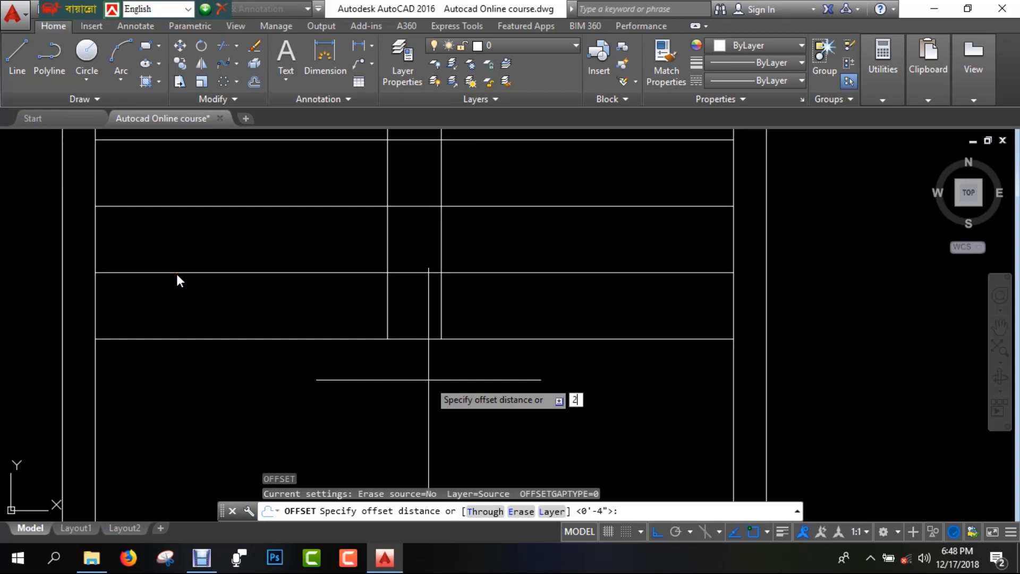
key("Return")
left_click(467, 339)
left_click(496, 405)
scroll(496, 405, "down", 4)
middle_click_drag(462, 213, 459, 325)
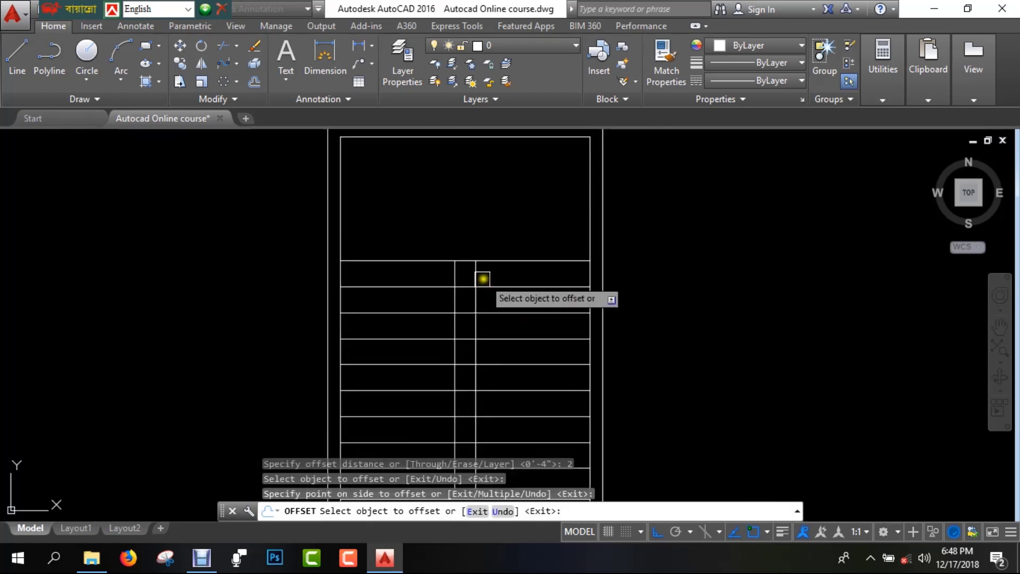
left_click(505, 260)
left_click(521, 214)
key("Escape")
Step: Extend the two vertical centre lines to the offset lines at the upper and lower ends of the flight
type("ex")
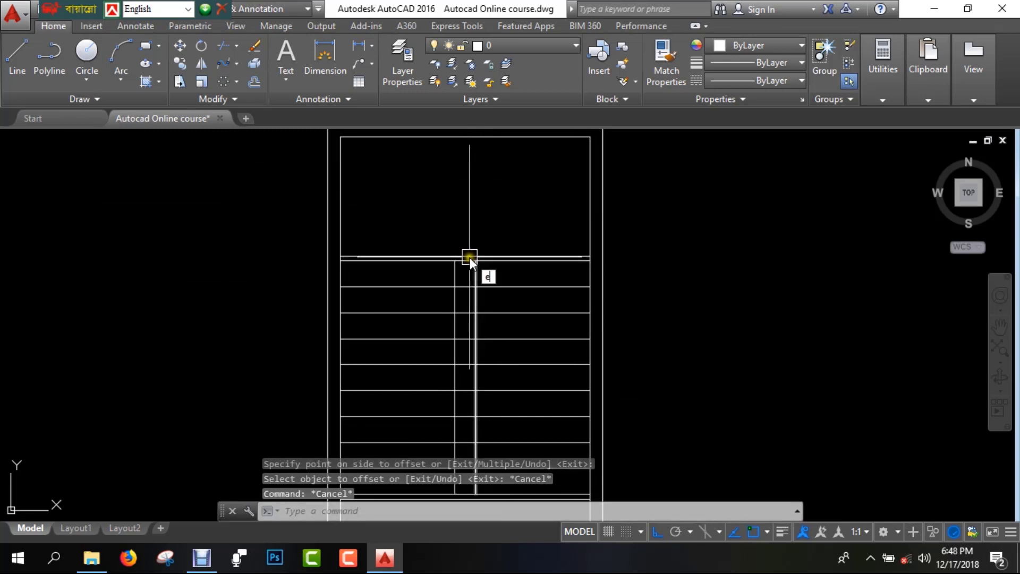
key("Return")
key("Return")
scroll(442, 272, "up", 1)
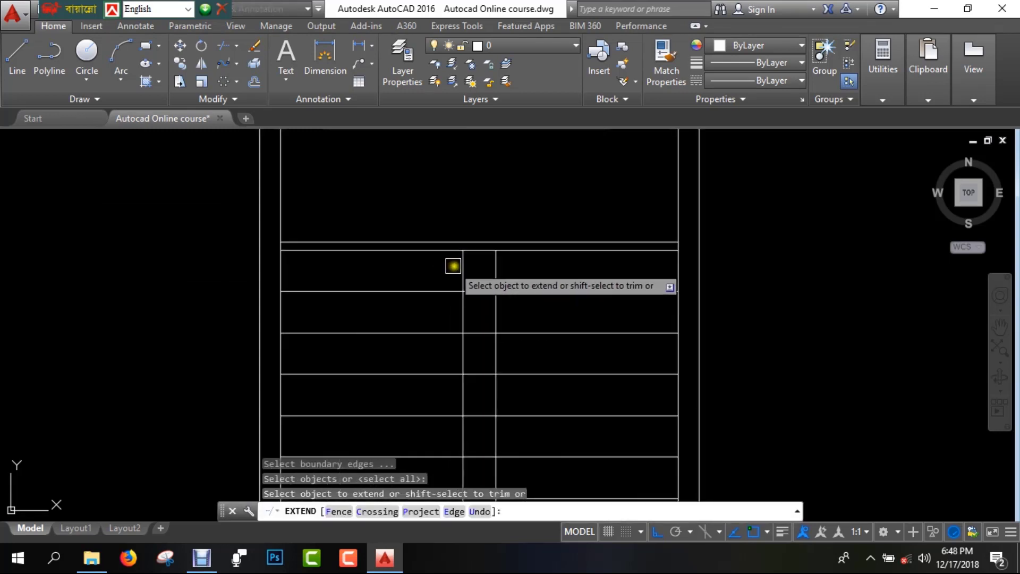
left_click(464, 263)
left_click(498, 265)
scroll(514, 299, "down", 4)
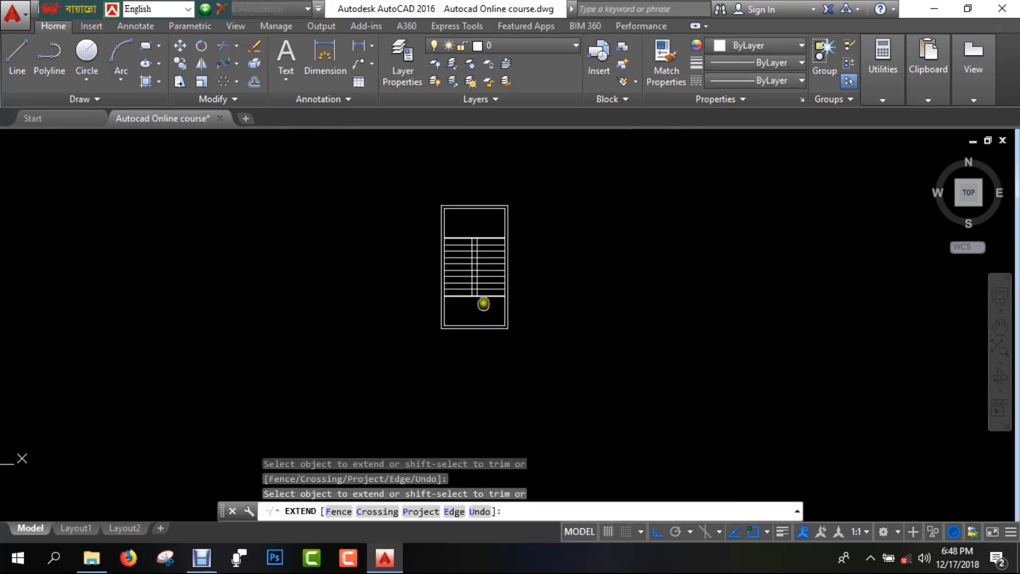
scroll(480, 302, "up", 8)
left_click(479, 236)
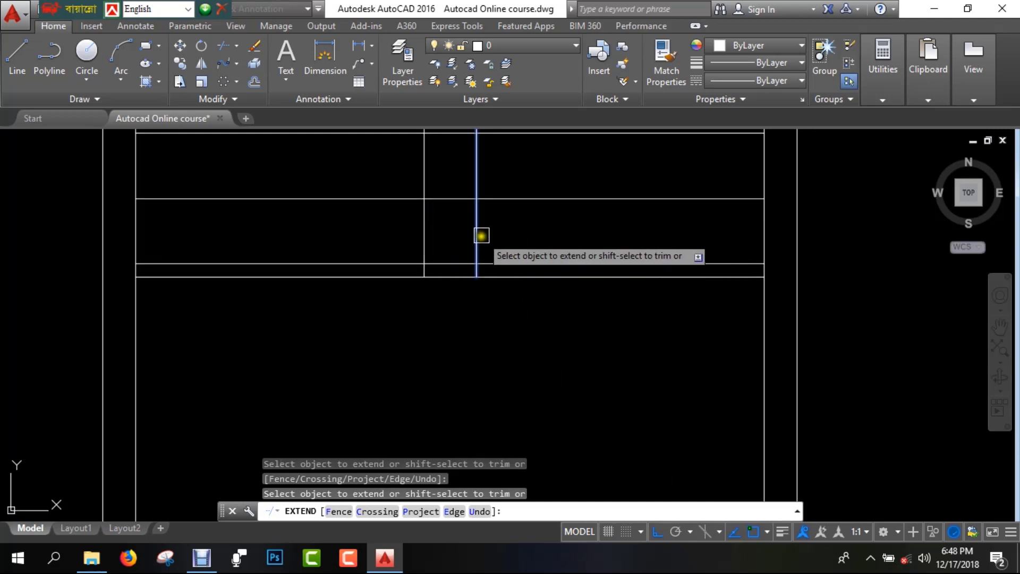
key("Escape")
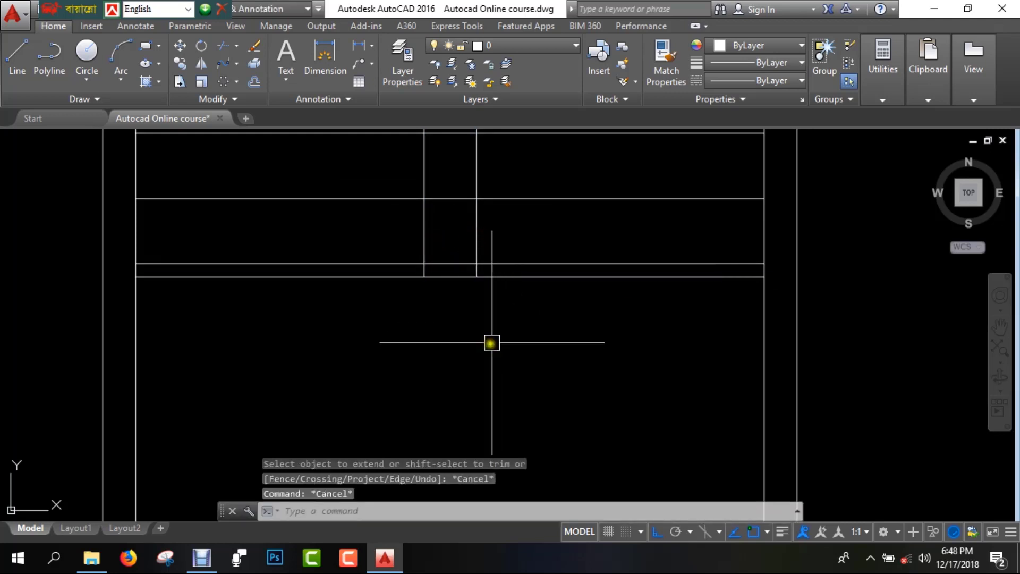
Step: Trim the lower offset line on both sides outside the two vertical centre lines
type("tr")
key("space")
key("space")
left_click(318, 277)
left_click(503, 276)
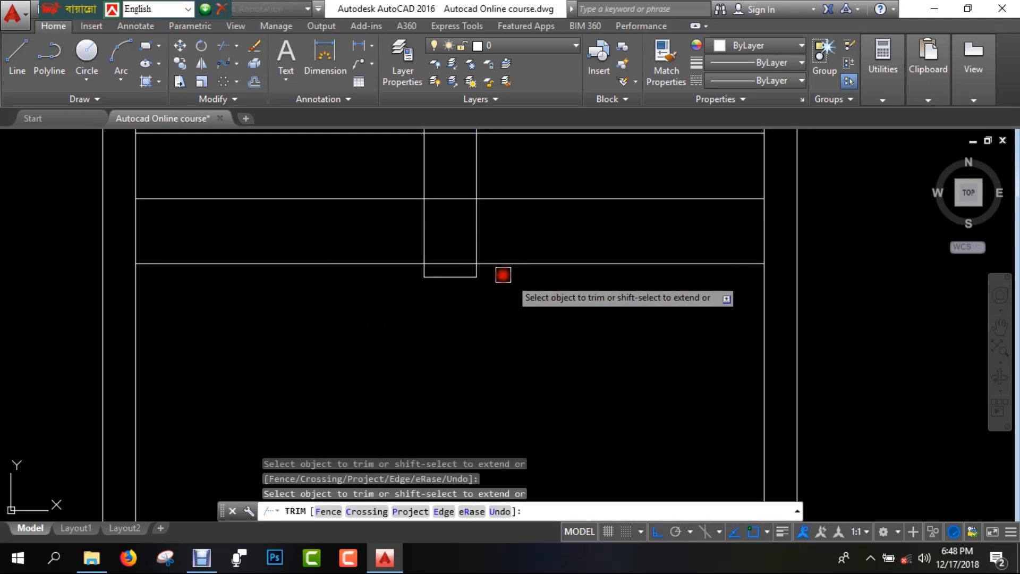
Step: Trim the tread lines inside the central strip and the parts of the upper offset line outside it
middle_click_drag(452, 231, 467, 401)
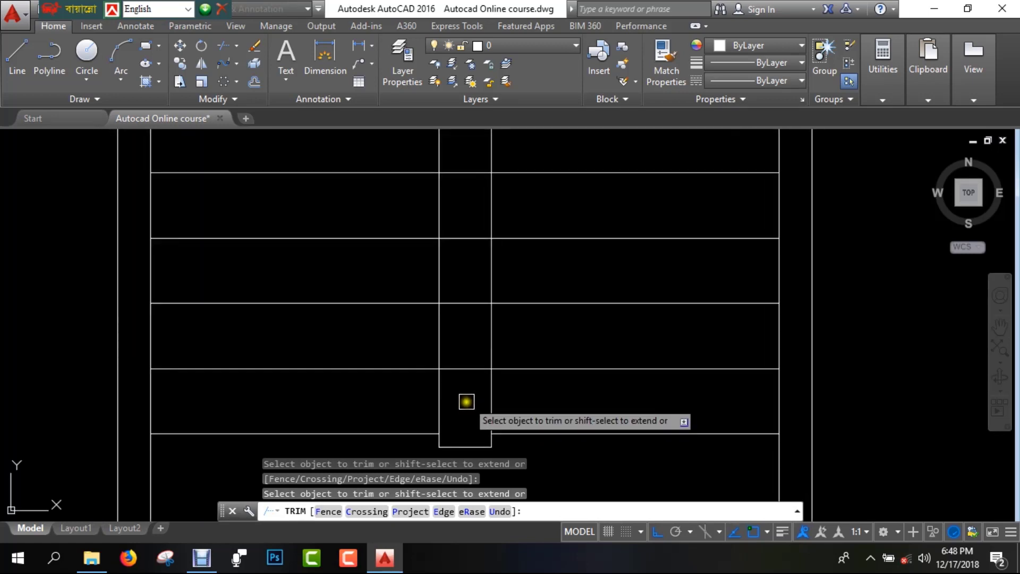
left_click(466, 402)
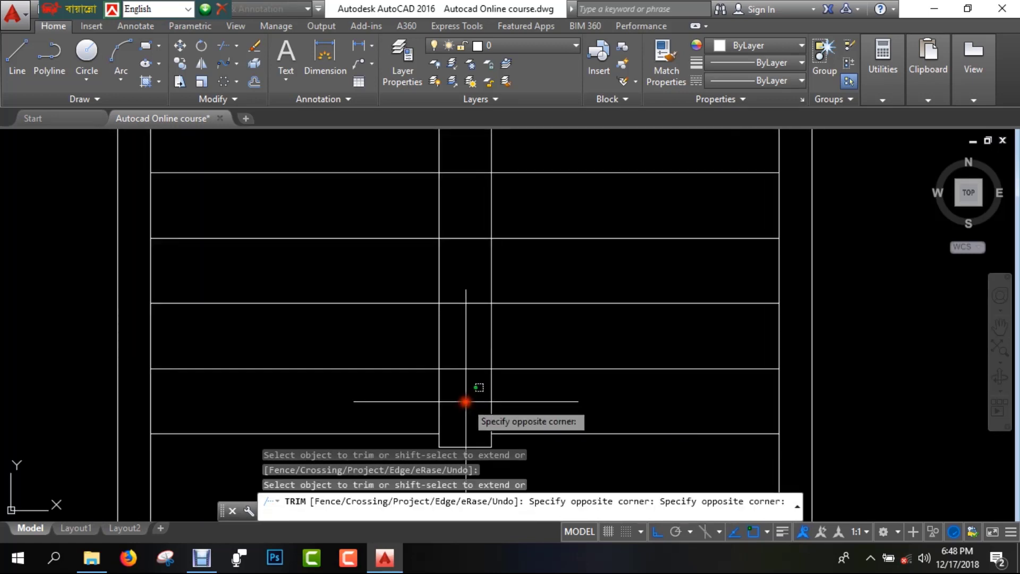
left_click(476, 186)
middle_click_drag(464, 416, 475, 440)
left_click(477, 439)
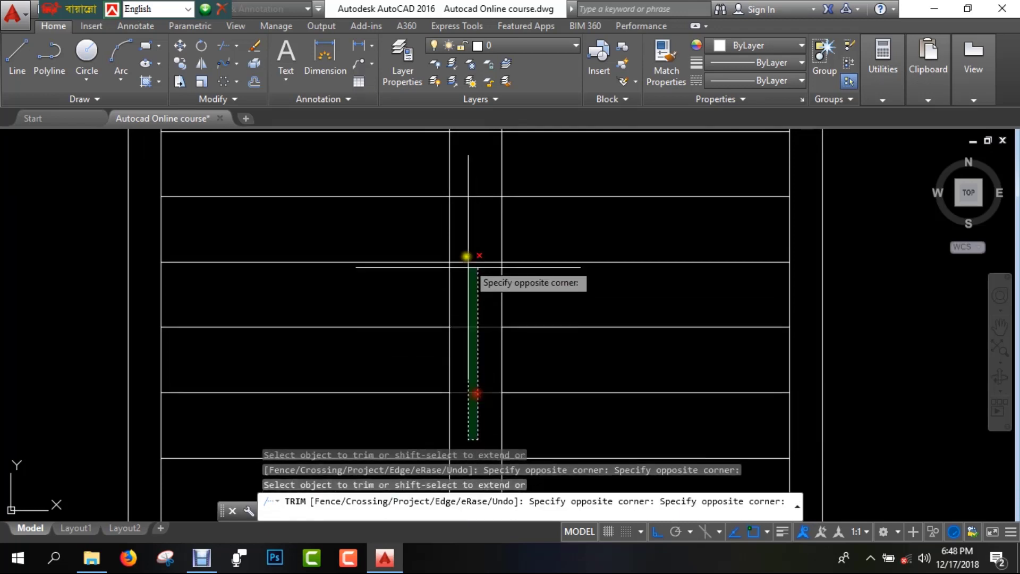
left_click(470, 179)
middle_click_drag(475, 375, 483, 378)
left_click(478, 265)
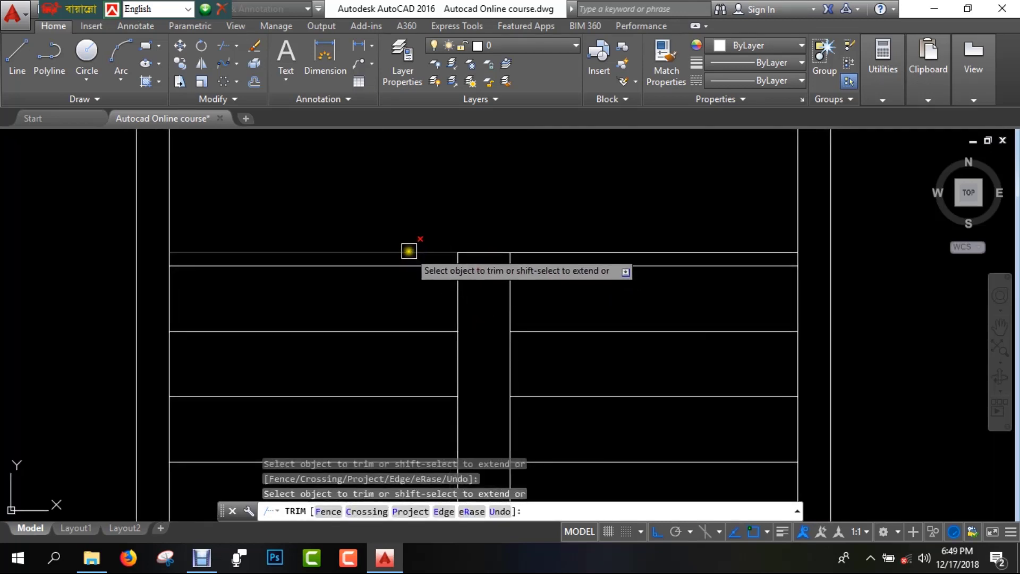
left_click(437, 252)
key("Escape")
Step: Offset both long sides of the central strip inward by 2 inches
scroll(521, 306, "down", 2)
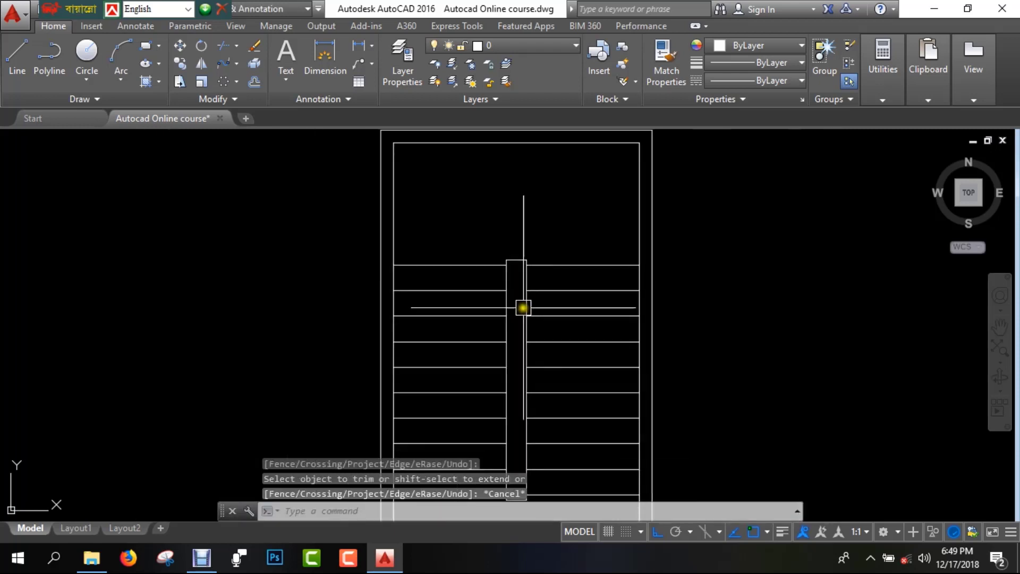
middle_click_drag(522, 306, 441, 228)
key("Return")
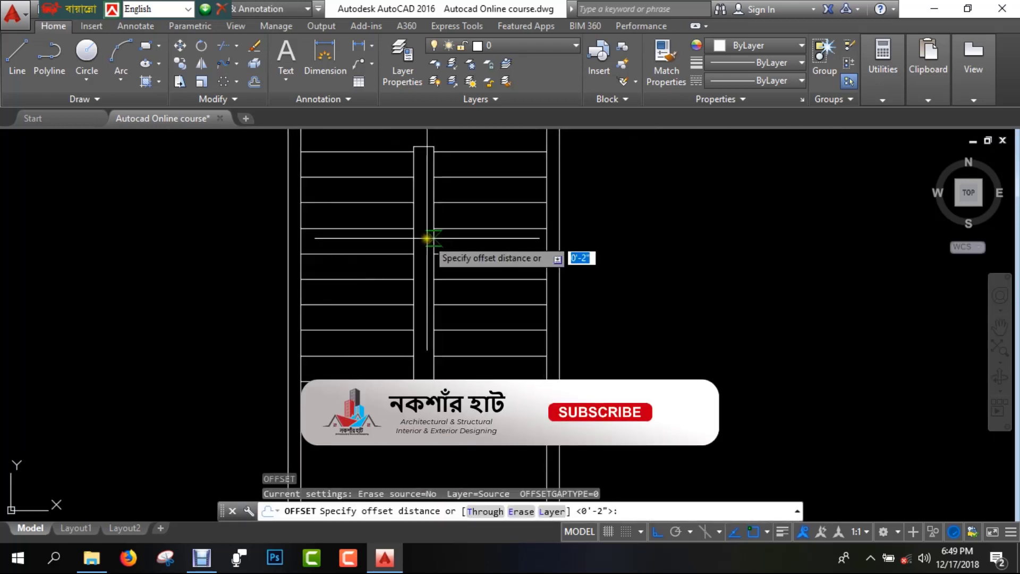
type("2")
key("Return")
scroll(428, 239, "up", 3)
left_click(411, 272)
left_click(442, 285)
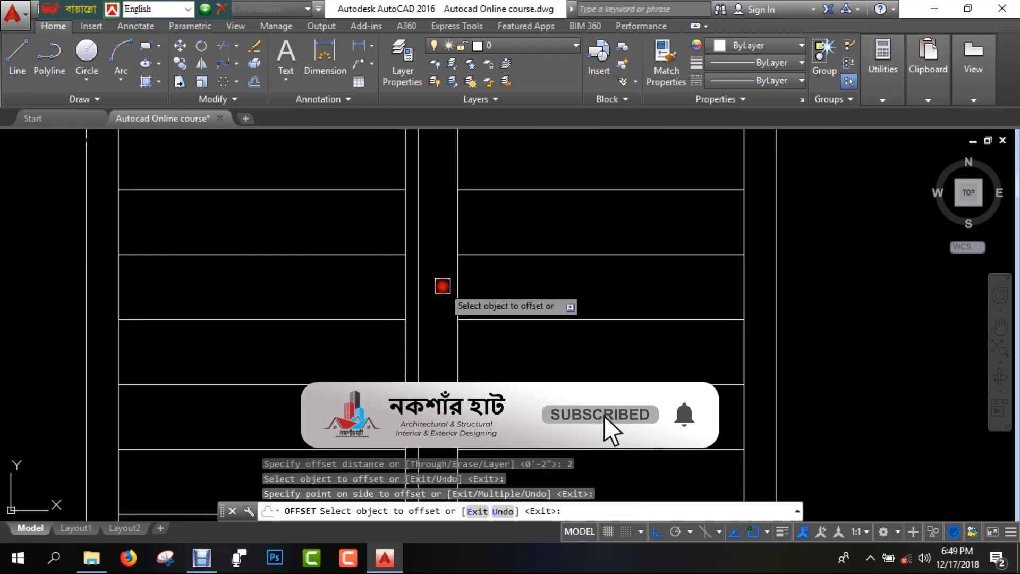
left_click(458, 271)
left_click(417, 265)
Step: Offset the upper end line of the central strip inward by the same 2 inches
scroll(428, 282, "down", 4)
scroll(421, 162, "up", 4)
scroll(425, 161, "up", 5)
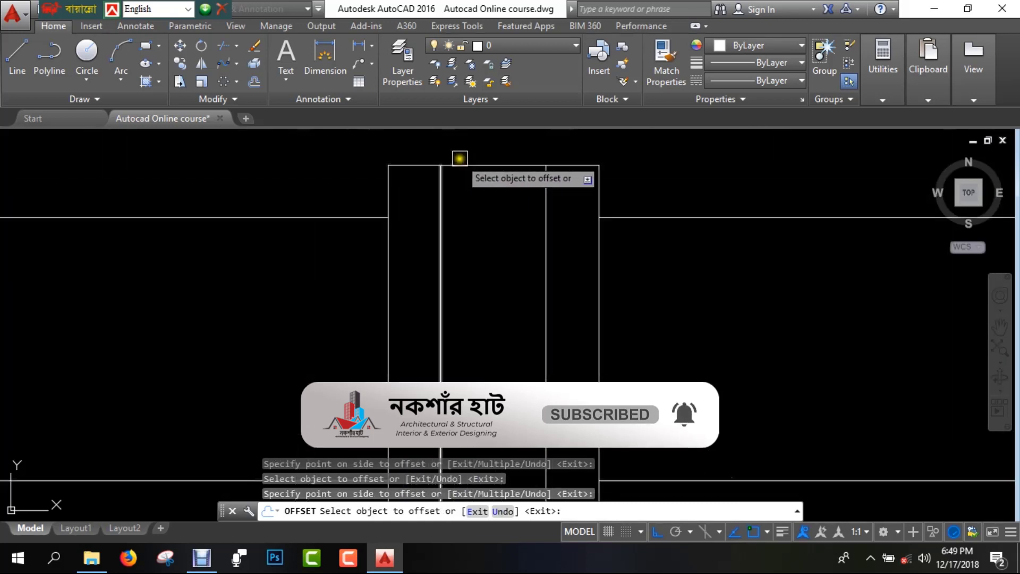
left_click(462, 162)
left_click(471, 196)
Step: Examine the lower end of the central strip and the complete staircase plan
scroll(481, 240, "down", 5)
middle_click_drag(526, 369, 460, 259)
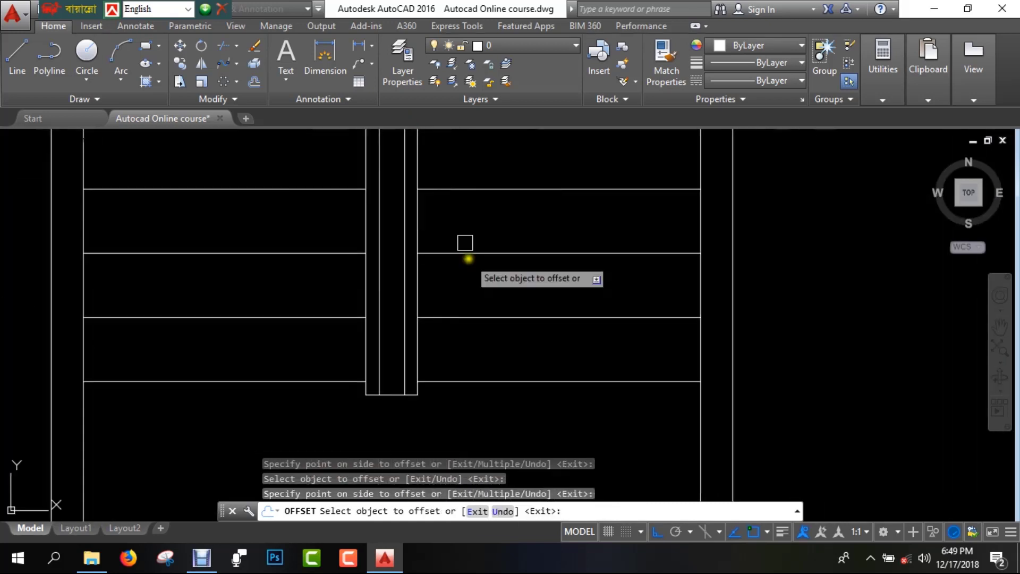
scroll(383, 399, "up", 5)
scroll(383, 380, "down", 6)
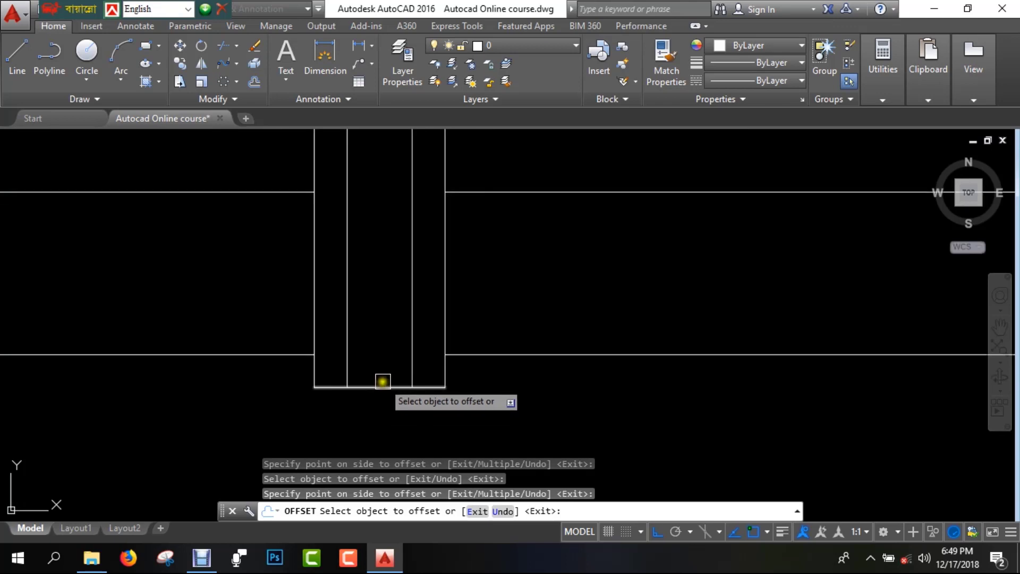
scroll(545, 316, "up", 3)
scroll(544, 316, "down", 4)
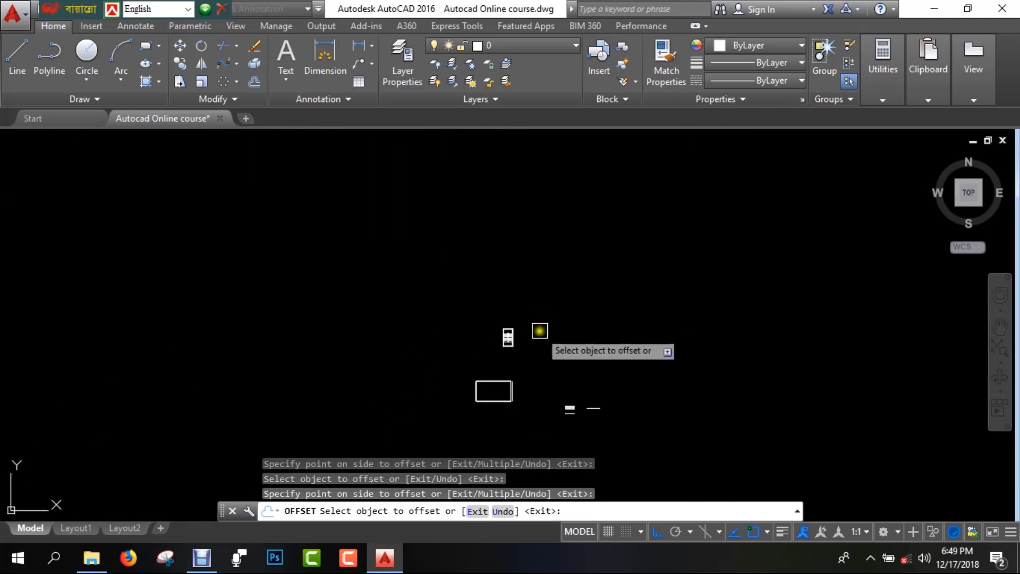
scroll(534, 311, "up", 8)
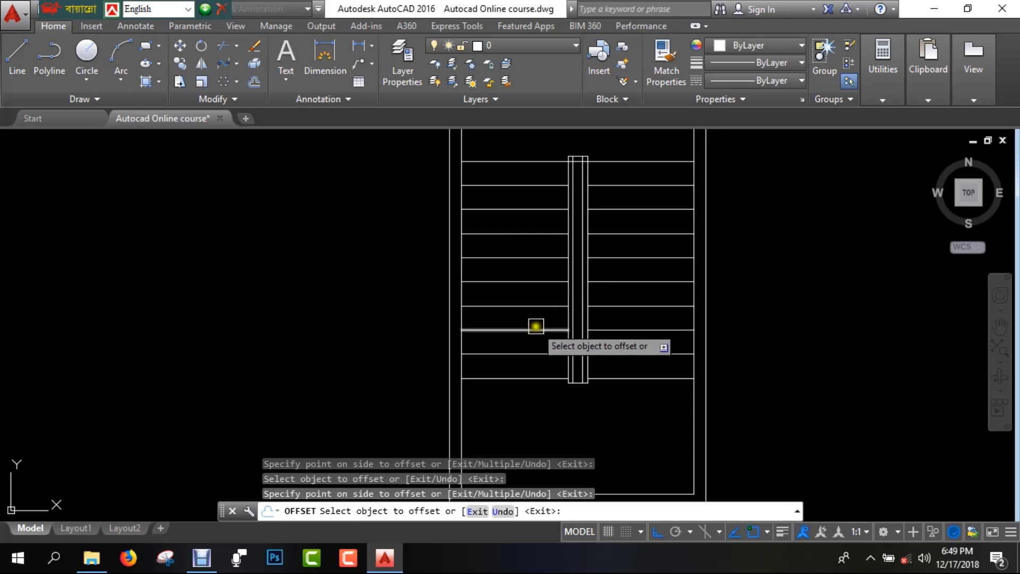
middle_click_drag(536, 327, 490, 239)
scroll(491, 240, "down", 8)
scroll(512, 290, "up", 8)
scroll(496, 190, "up", 4)
scroll(504, 222, "down", 4)
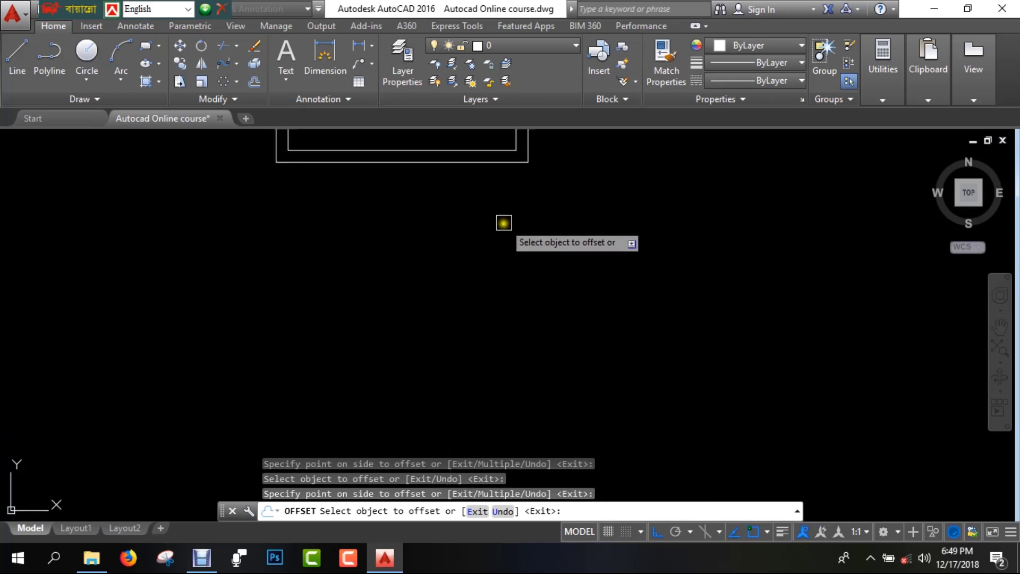
scroll(504, 222, "down", 8)
scroll(528, 297, "up", 2)
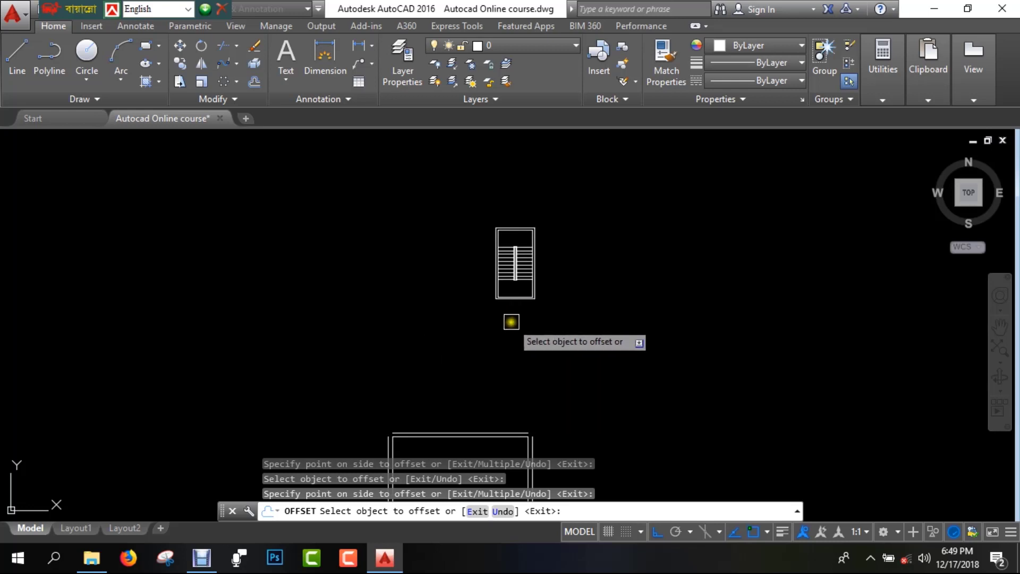
mouse_move(509, 325)
middle_mouse_down()
mouse_move(662, 357)
mouse_move(277, 478)
middle_mouse_up()
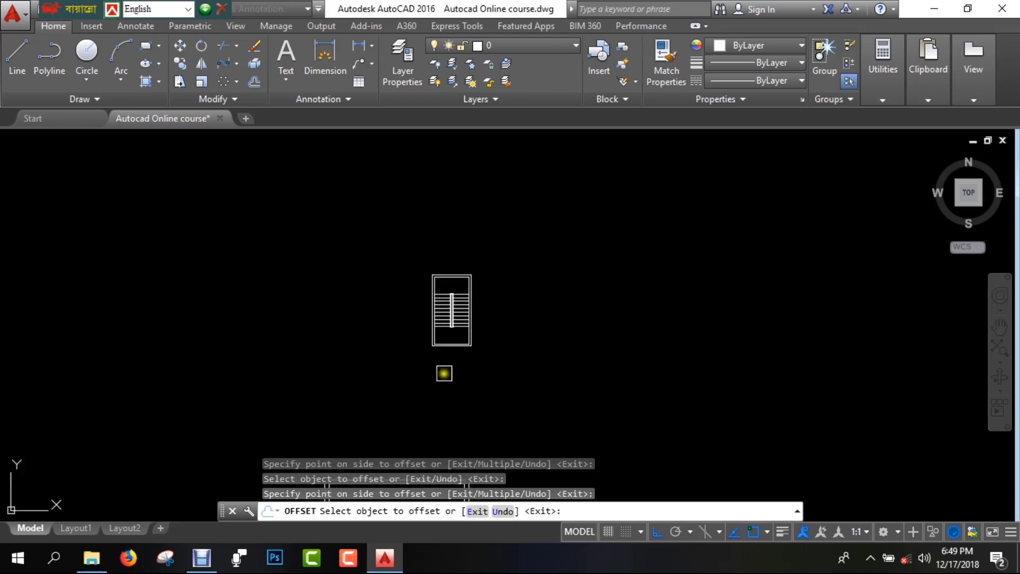
mouse_move(444, 373)
middle_mouse_down()
mouse_move(615, 326)
mouse_move(510, 372)
middle_mouse_up()
scroll(520, 335, "up", 2)
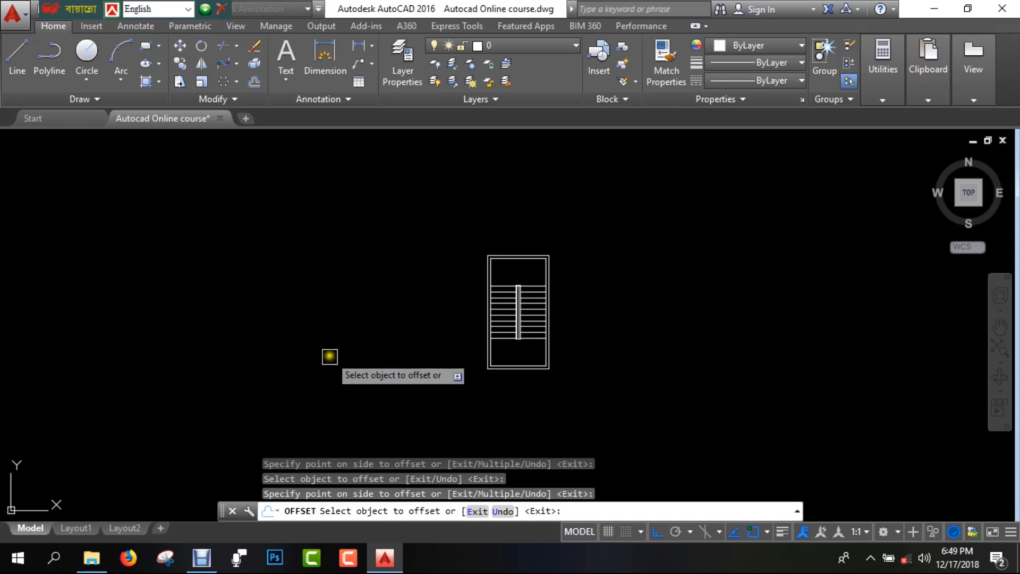
Step: Offset the lower end line of the central strip inward by the same 2 inches
scroll(521, 360, "up", 5)
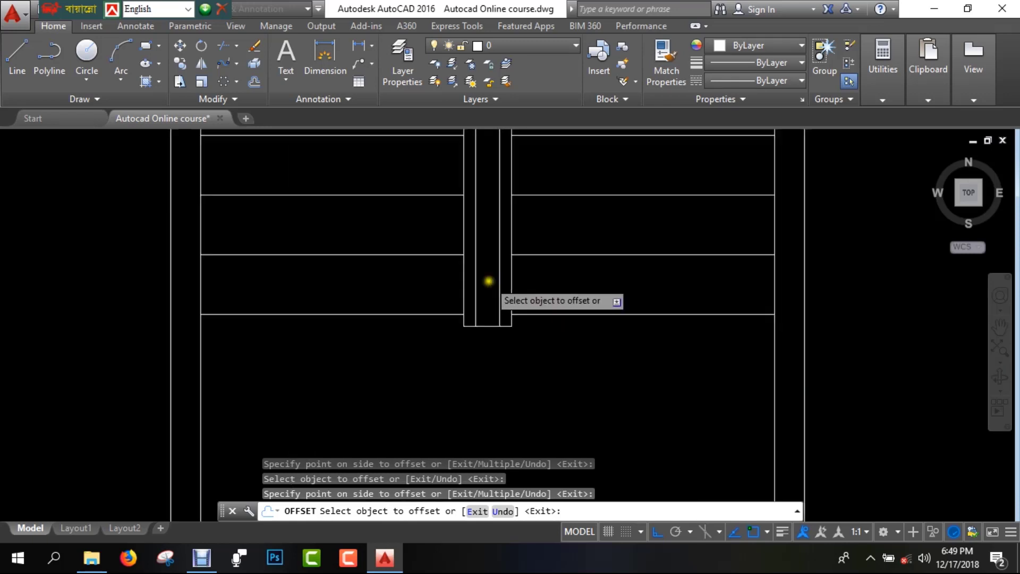
scroll(483, 334, "up", 3)
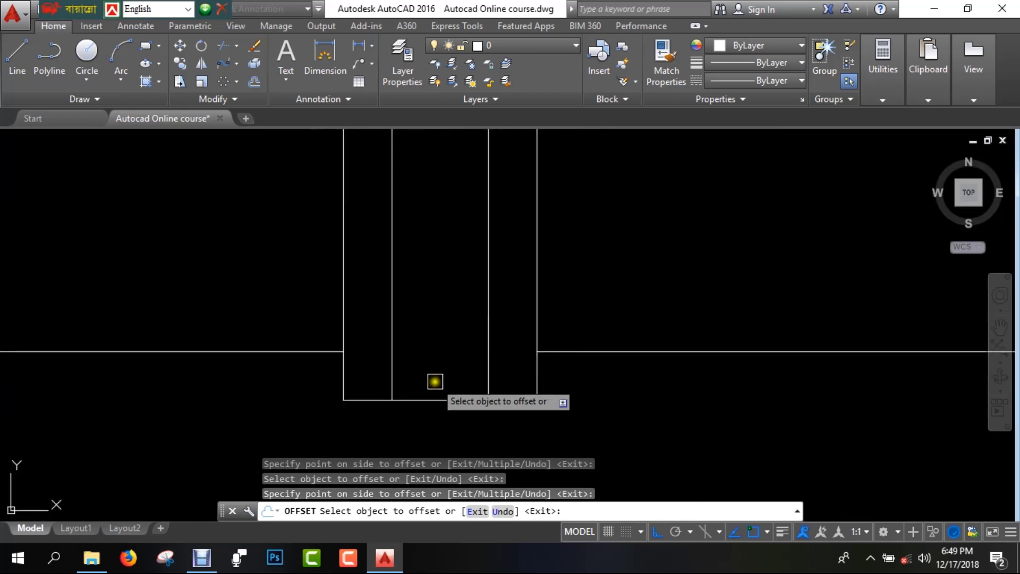
key("Escape")
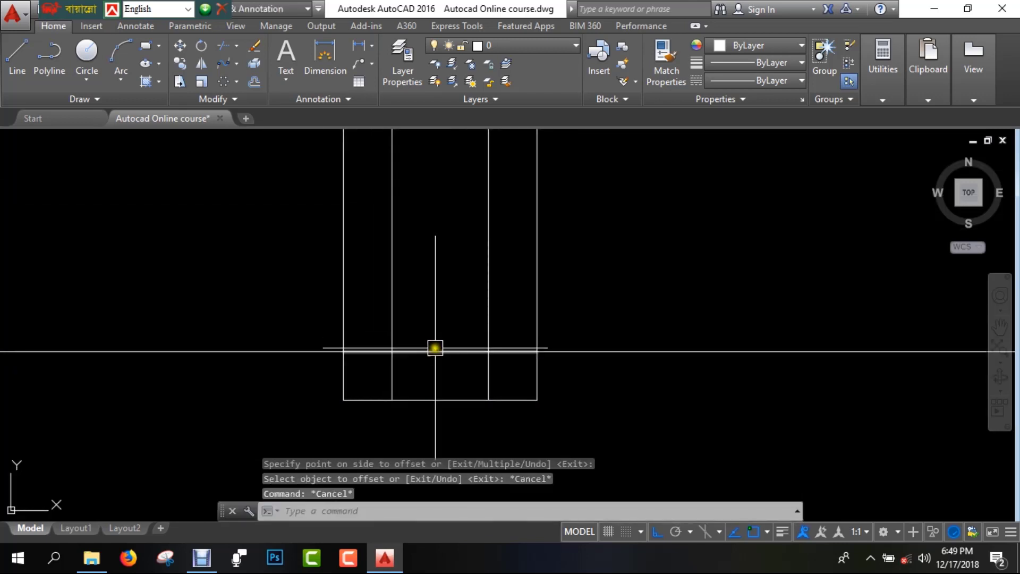
Step: Trim the overhanging line ends beyond both inner corners at the lower end of the central strip
type("tr")
key("Return")
key("Return")
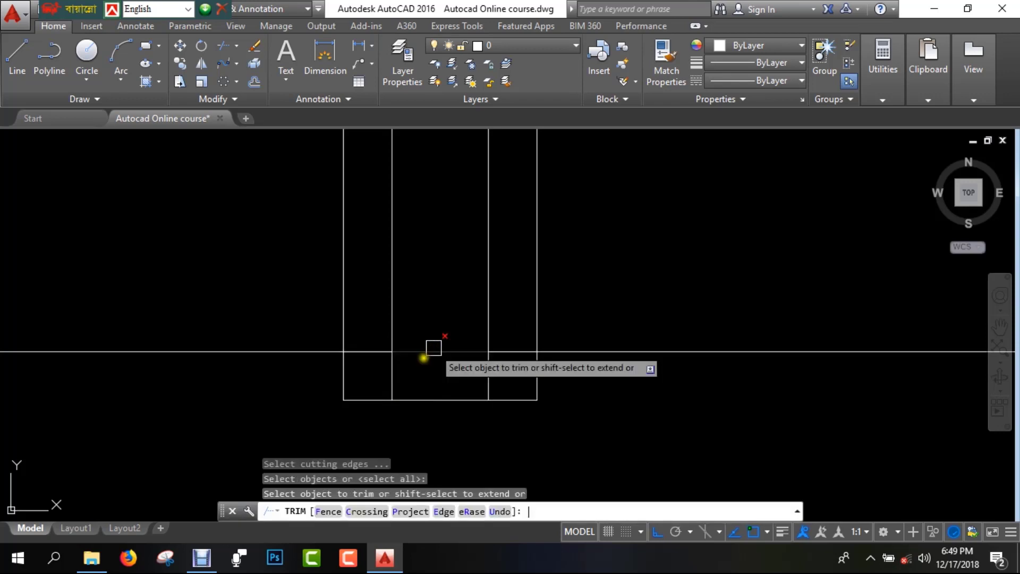
scroll(393, 369, "up", 4)
middle_click_drag(401, 371, 391, 306)
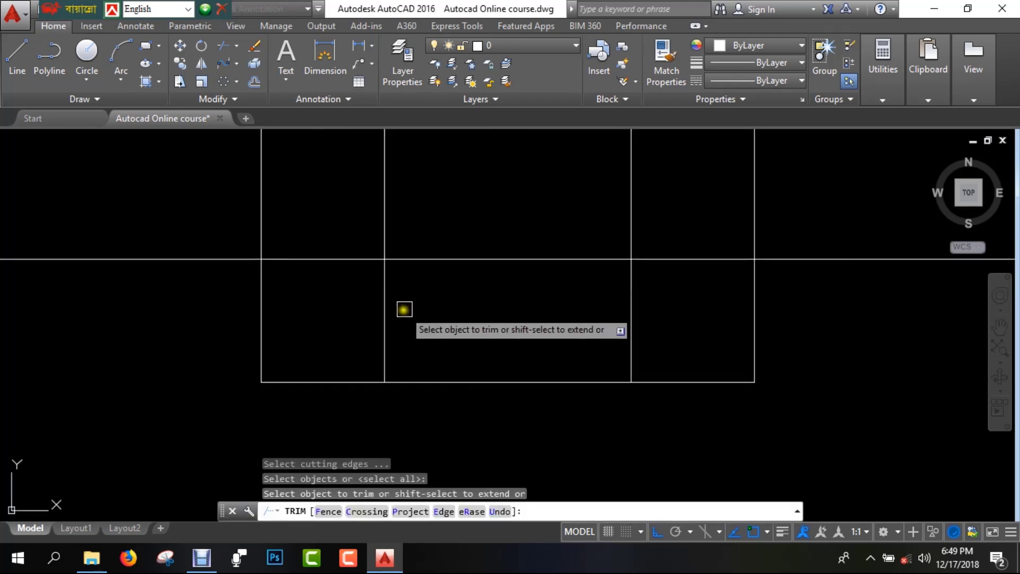
left_click(424, 289)
left_click(370, 319)
left_click(342, 259)
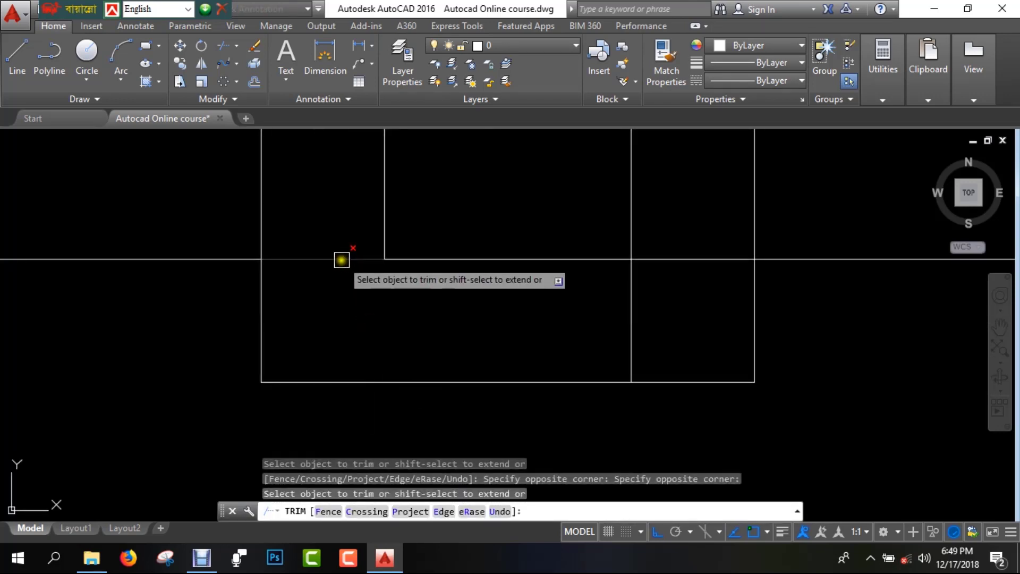
left_click(660, 259)
scroll(564, 321, "down", 10)
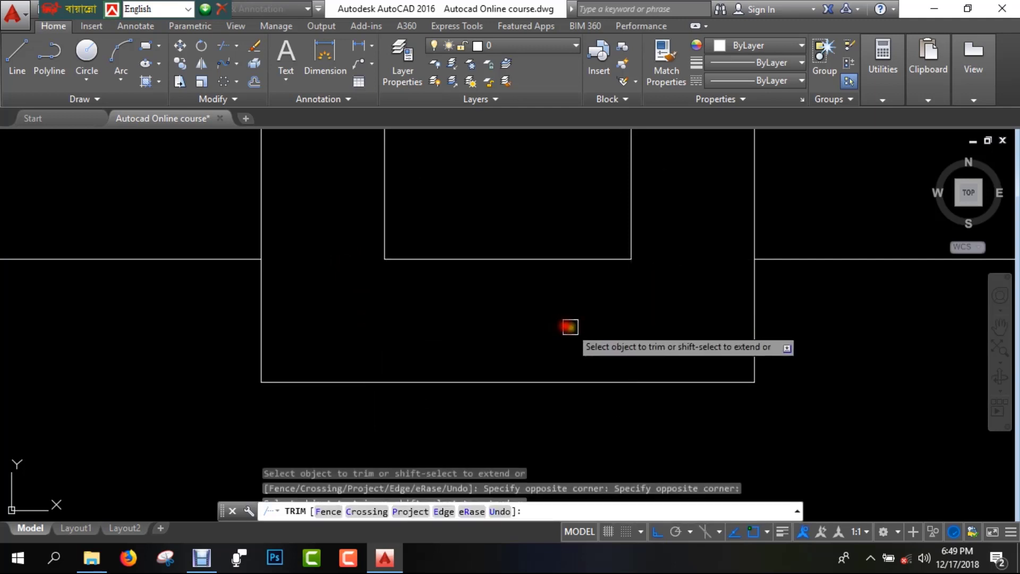
Step: Trim the overhanging line ends beyond the inner corners at the upper end of the central strip
scroll(575, 340, "up", 5)
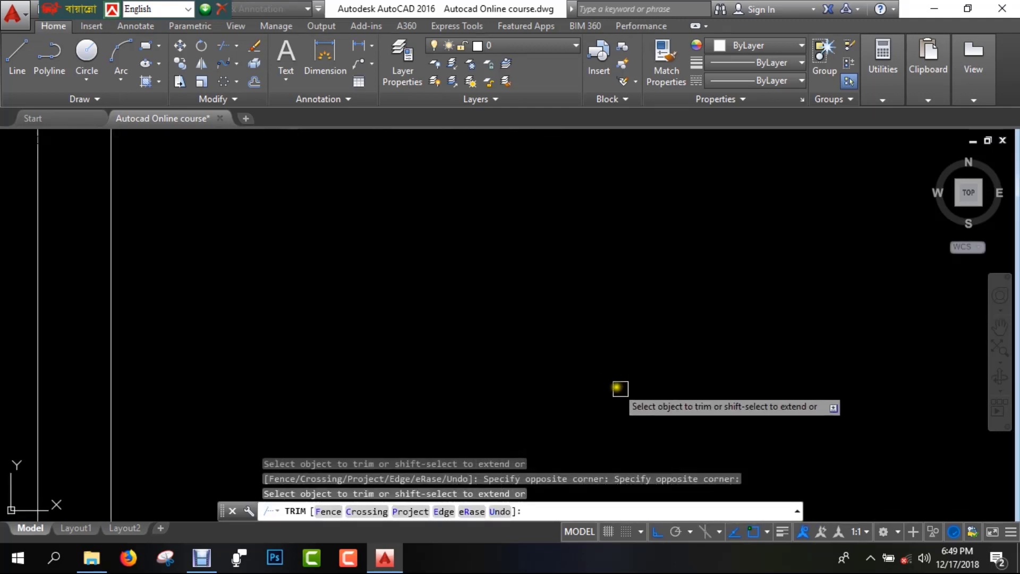
scroll(398, 256, "up", 2)
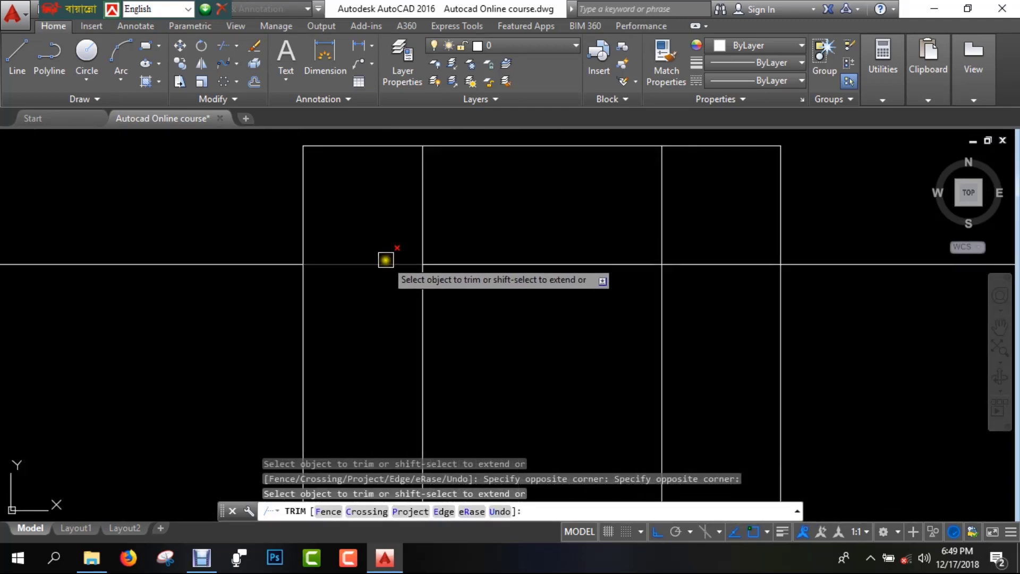
left_click(431, 211)
left_click(387, 227)
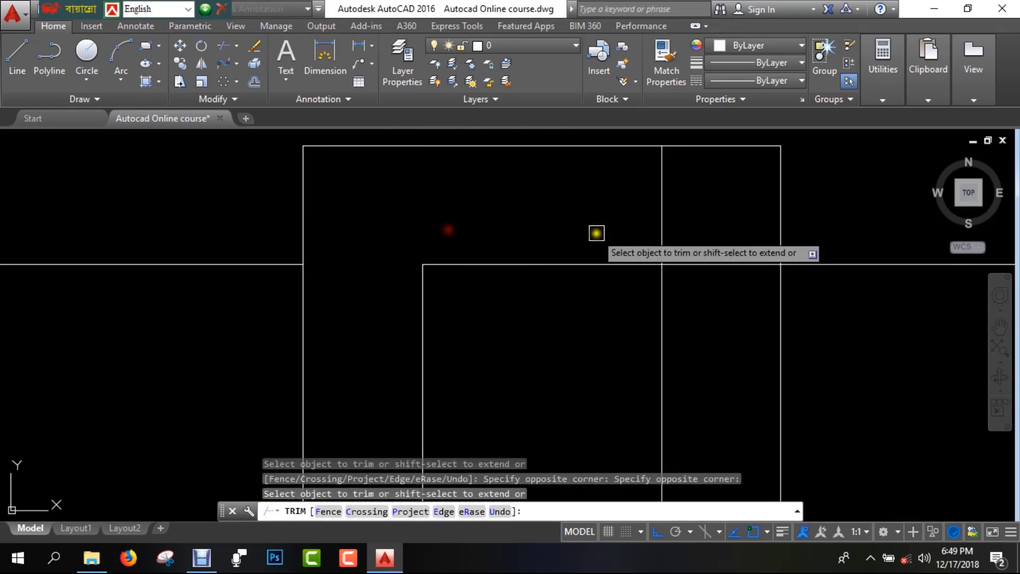
key("Escape")
scroll(706, 262, "down", 10)
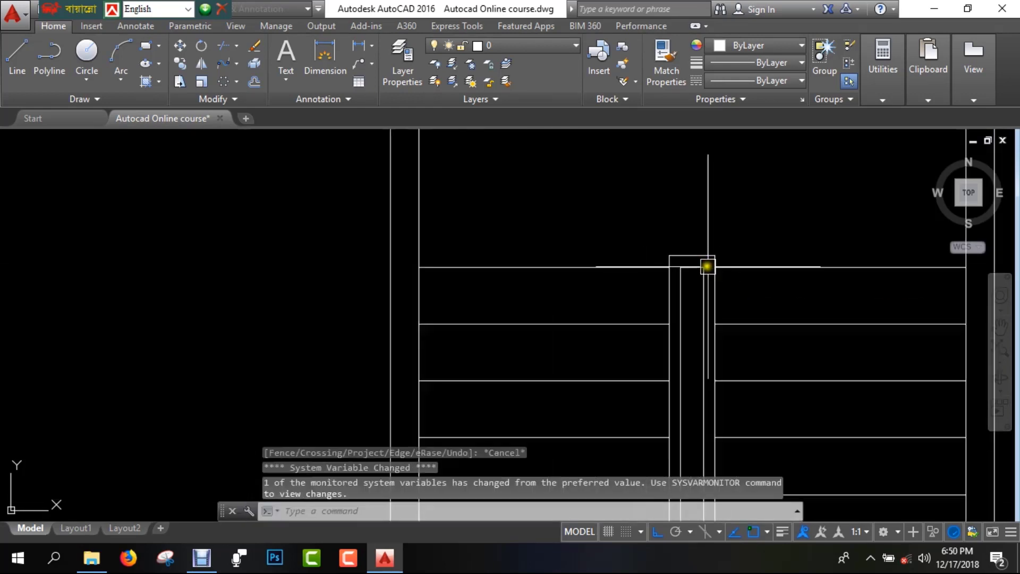
Step: Draw the direction line from the lower landing up the left flight, across the upper landing and about 5' down the right flight
scroll(565, 339, "up", 5)
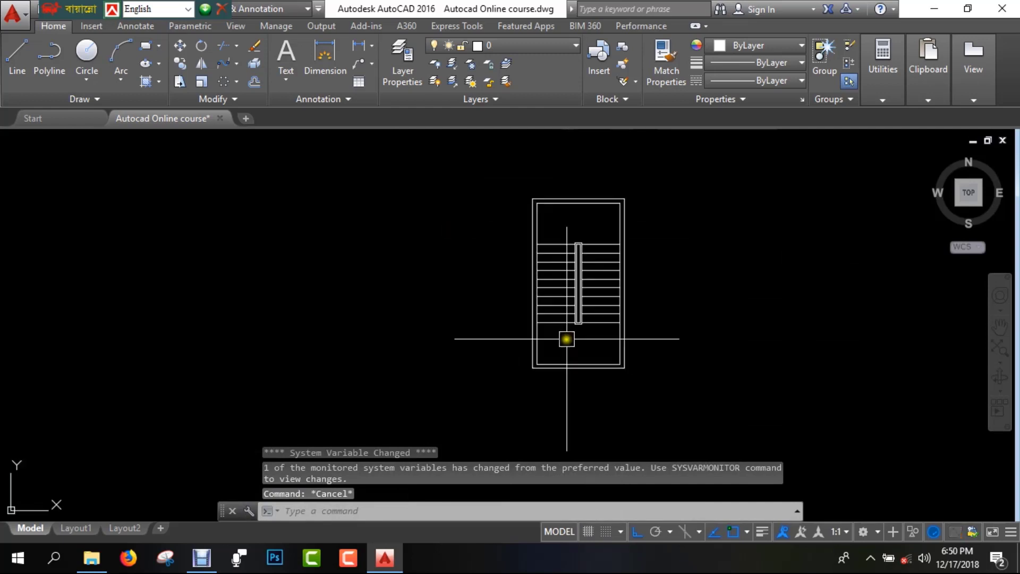
type("l")
key("Return")
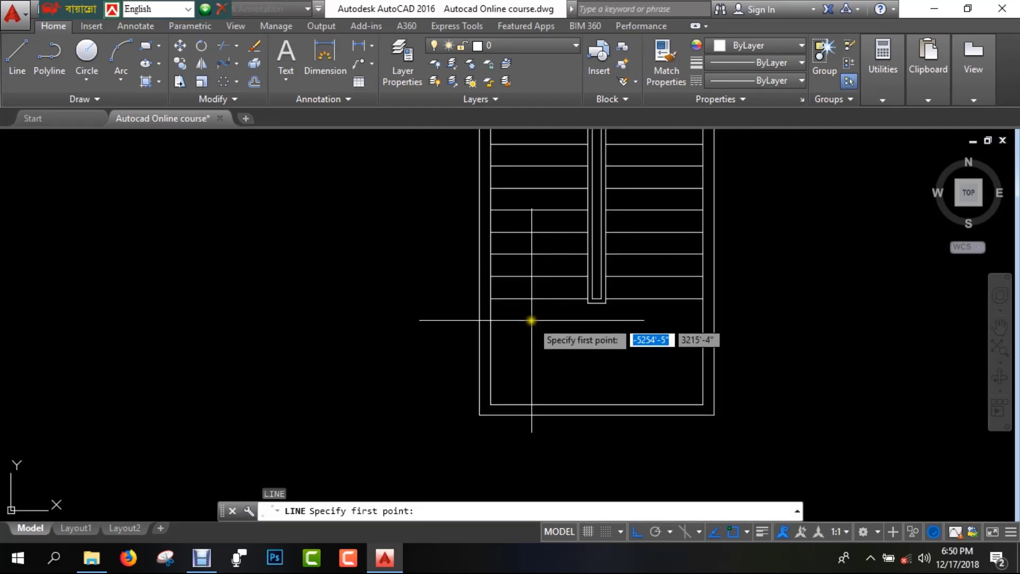
left_click(537, 319)
scroll(547, 303, "down", 3)
scroll(542, 286, "up", 3)
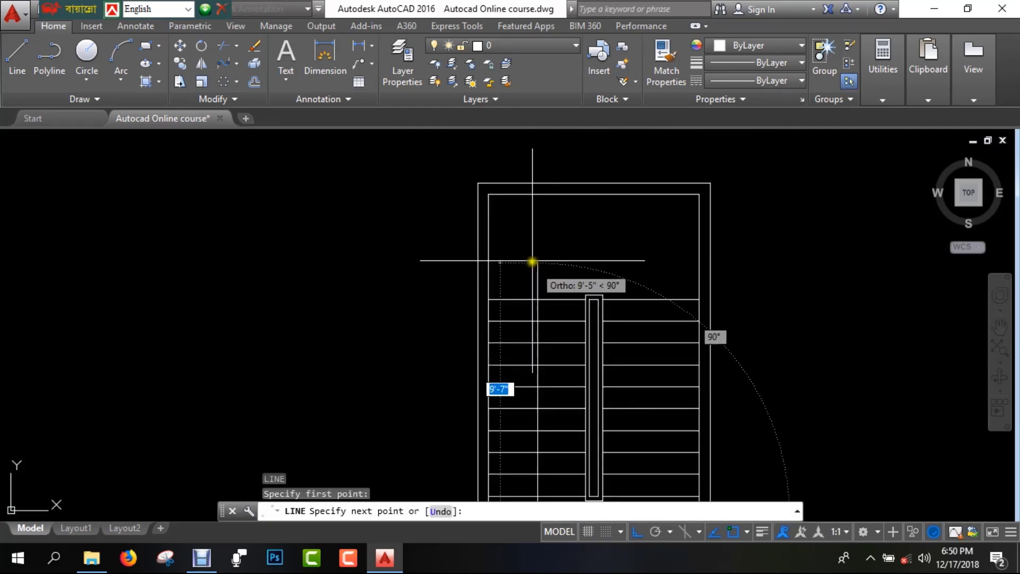
left_click(537, 247)
left_click(647, 253)
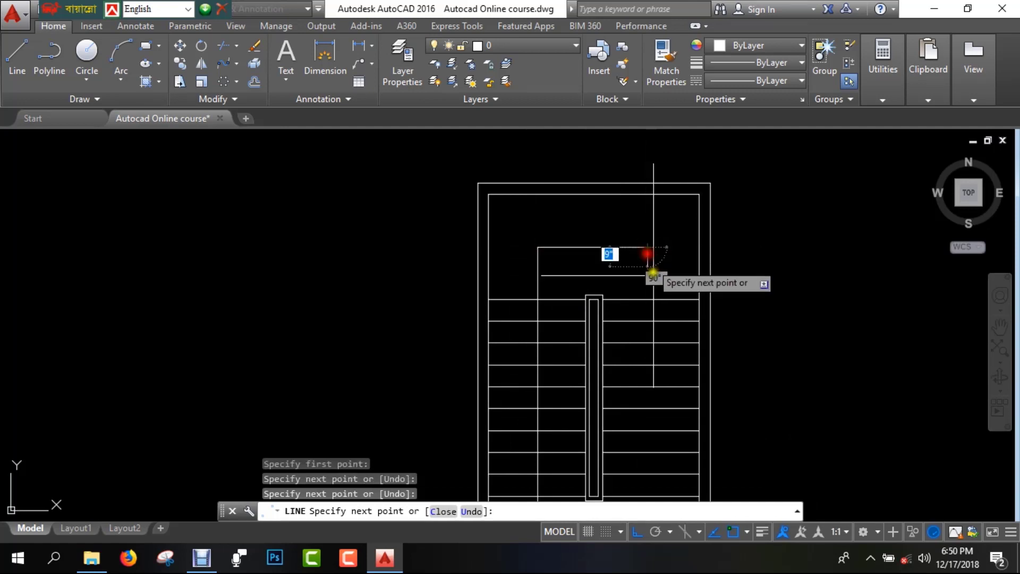
scroll(595, 242, "up", 4)
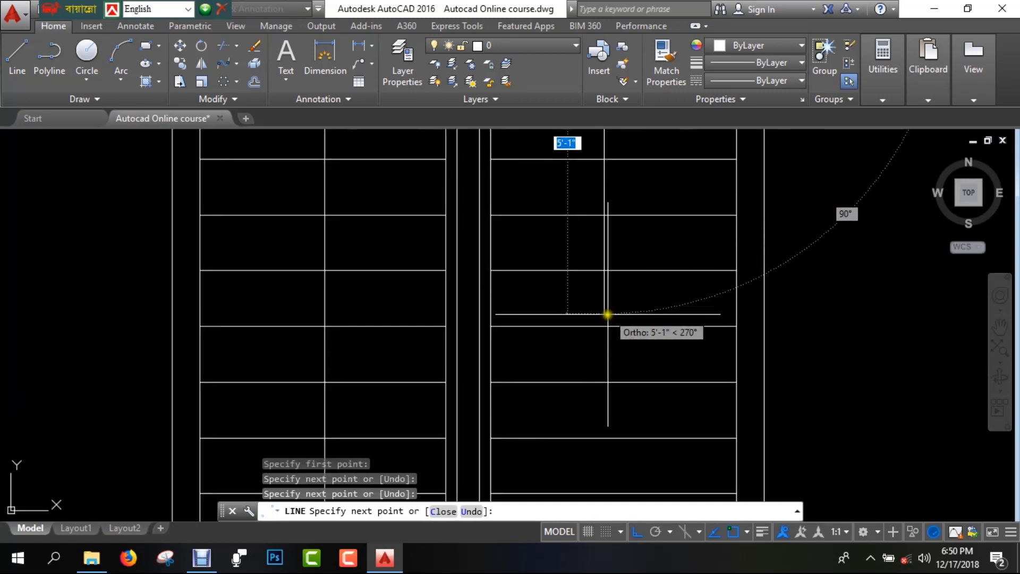
left_click(607, 305)
Step: Turn Ortho off and draw a closed triangular arrowhead pointing down at the end of the direction line on the right flight
scroll(616, 284, "up", 3)
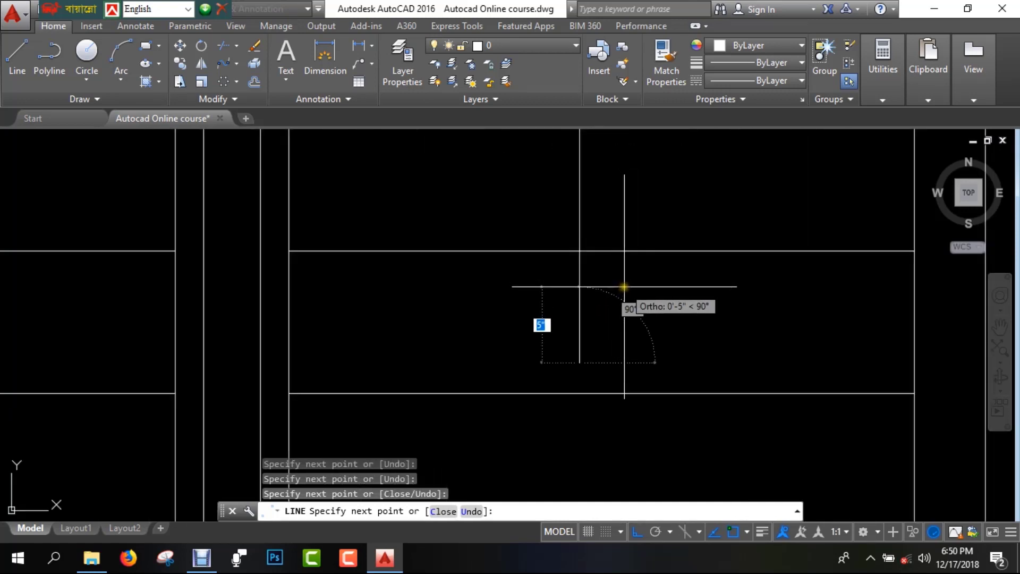
key("F8")
scroll(624, 281, "up", 2)
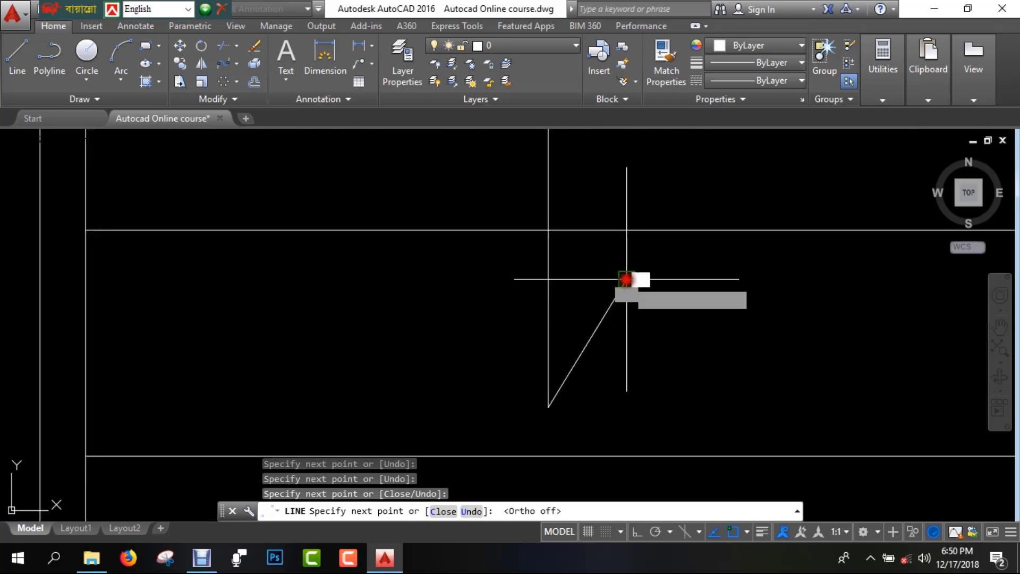
left_click(626, 279)
left_click(498, 280)
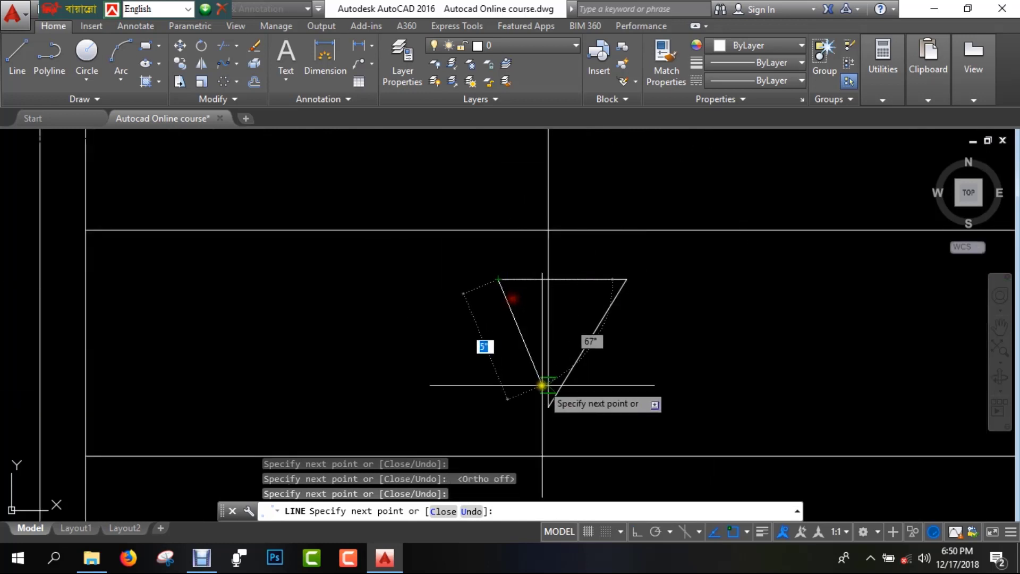
left_click(548, 408)
key("Escape")
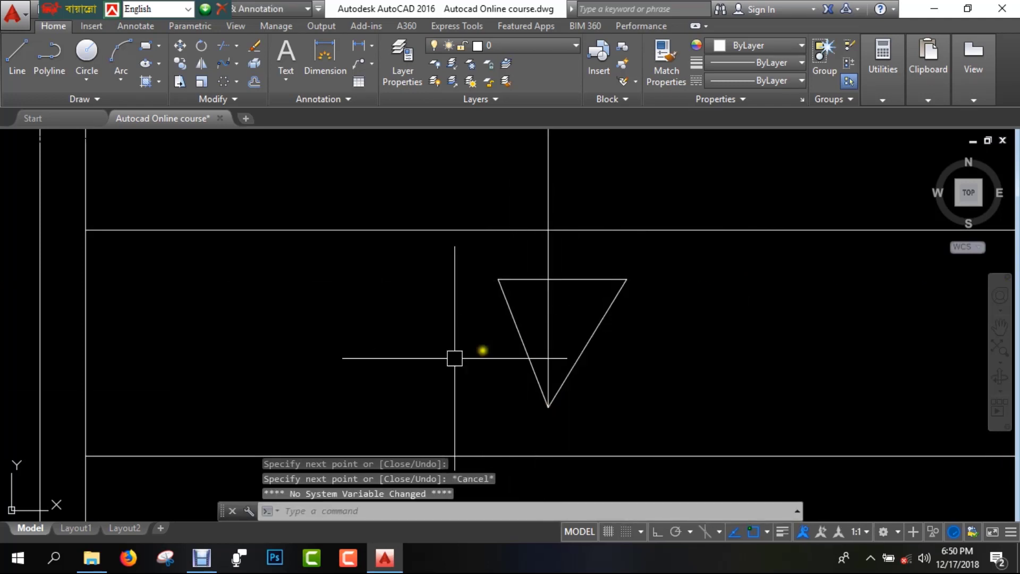
Step: Trim the left half of the arrowhead's top edge and delete its left slanted side
type("t")
key("Return")
key("Return")
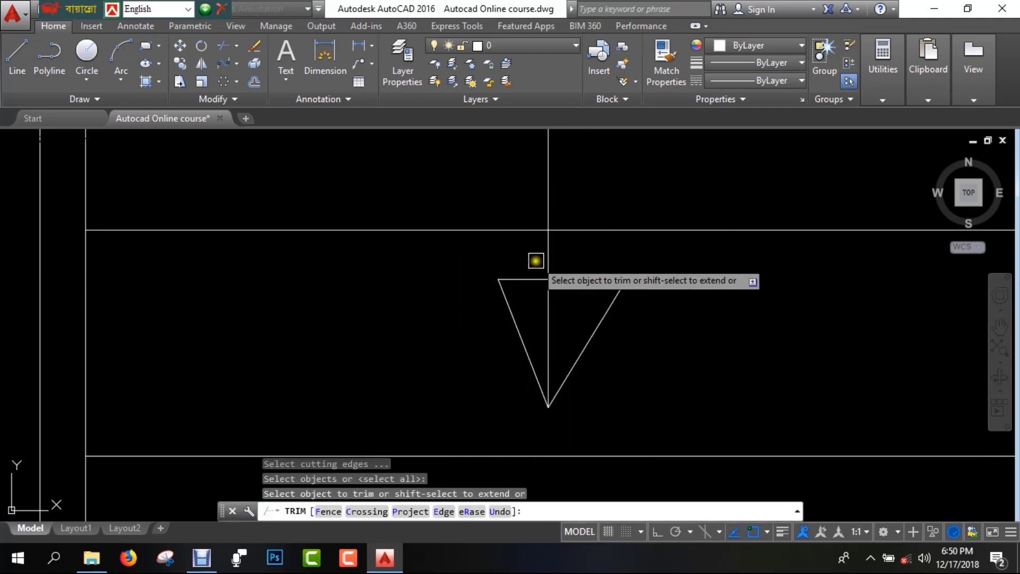
key("Escape")
left_click(517, 282)
left_click(464, 317)
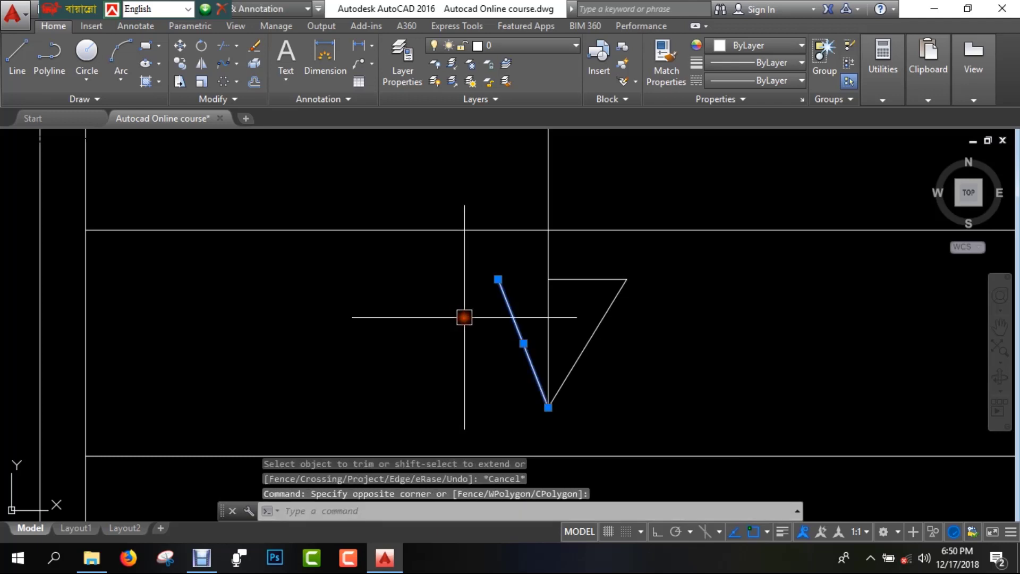
key("Delete")
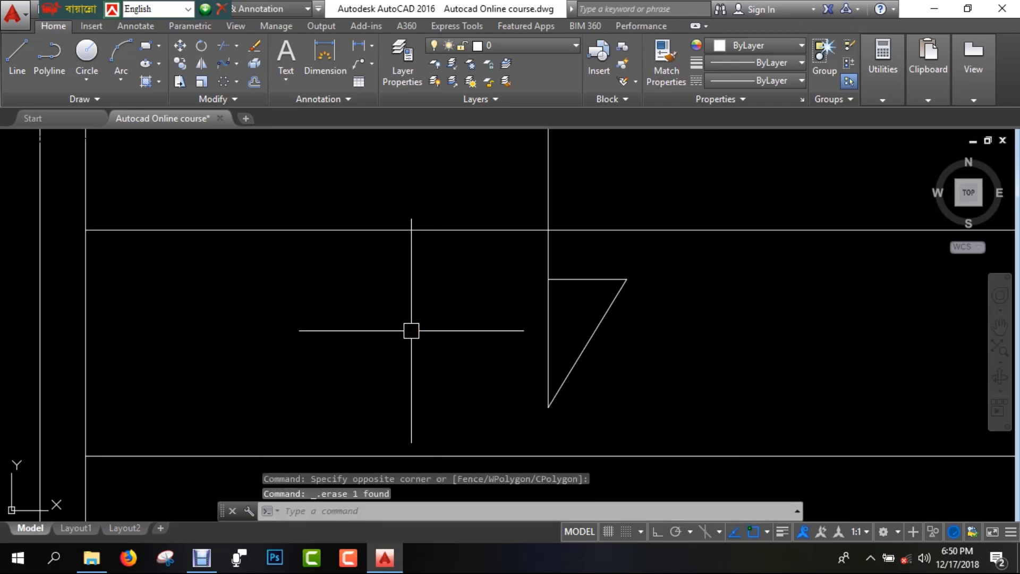
Step: Mirror the arrowhead's right half about the vertical direction line with Ortho on, keeping the source objects
type("i")
key("Return")
left_click(643, 274)
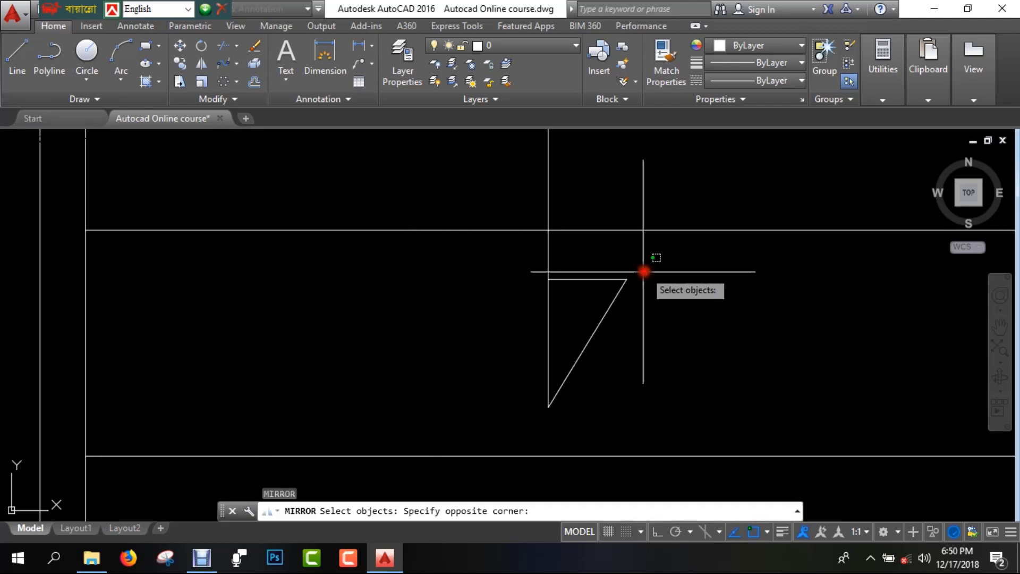
left_click(567, 324)
key("Return")
left_click(548, 407)
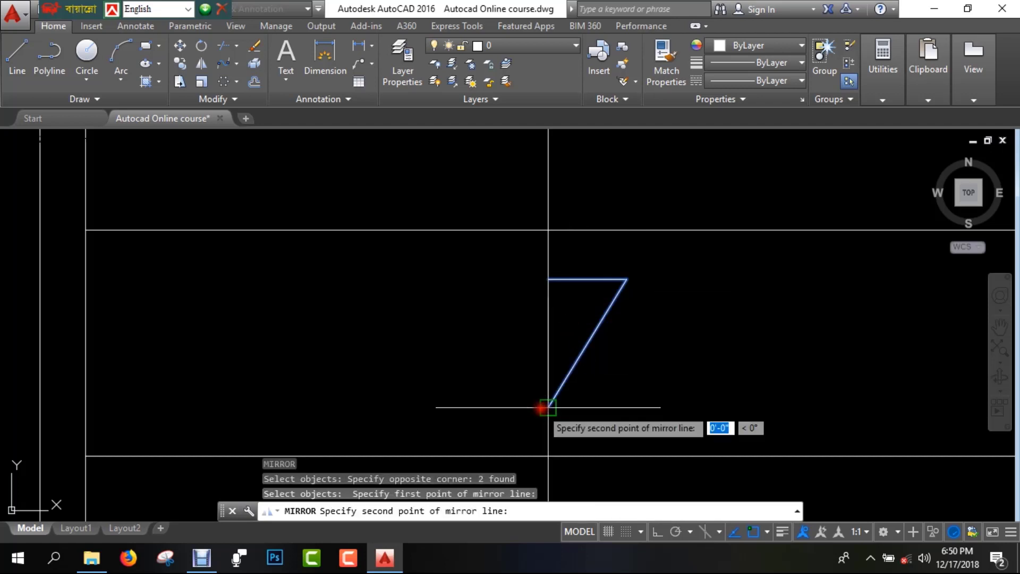
scroll(544, 406, "down", 4)
scroll(541, 405, "down", 2)
middle_click_drag(532, 465, 508, 291)
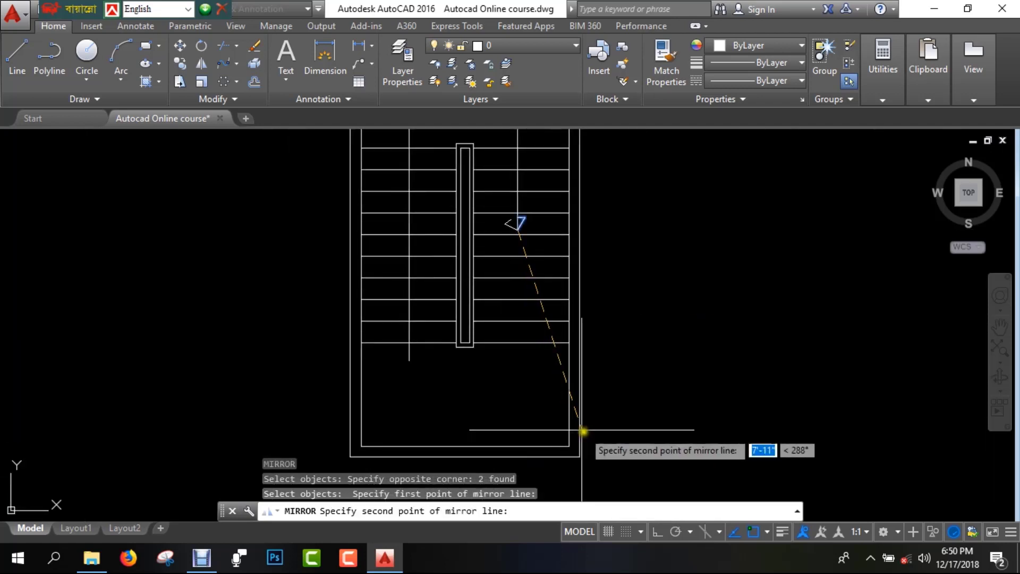
key("F8")
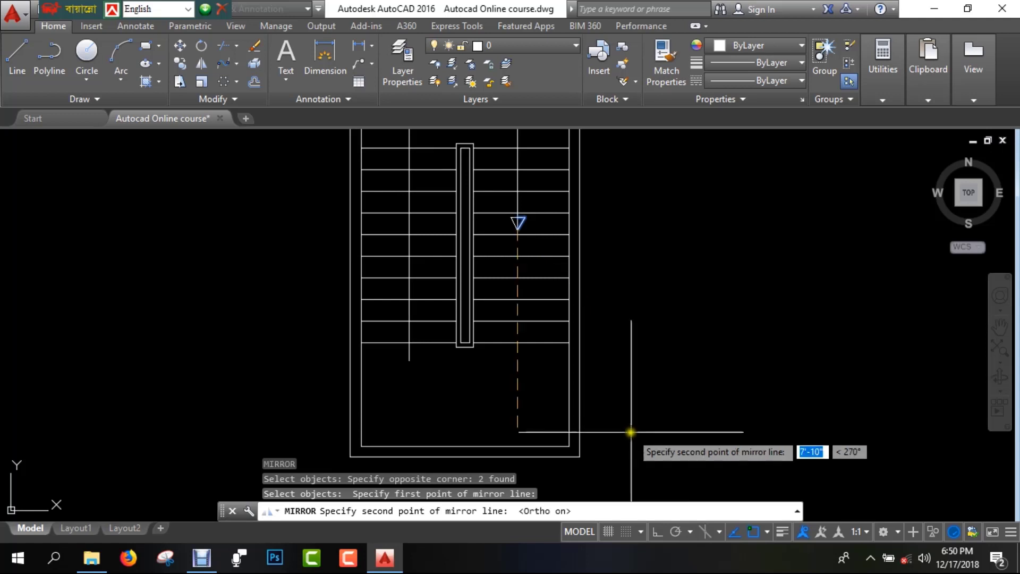
left_click(526, 402)
key("Return")
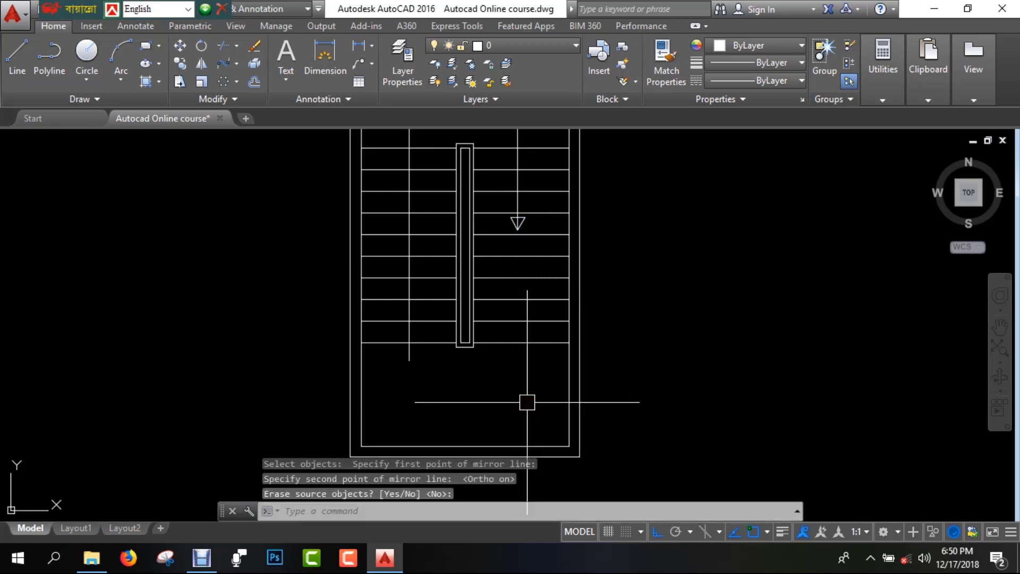
Step: Trim away the part of the direction line that runs inside the arrowhead
scroll(521, 230, "up", 6)
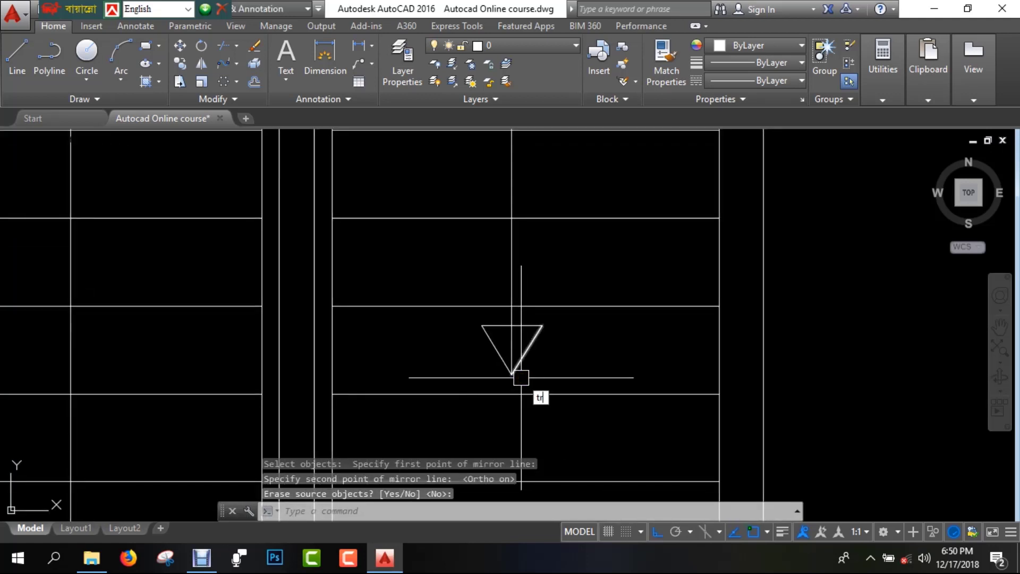
key("Return")
scroll(513, 340, "up", 2)
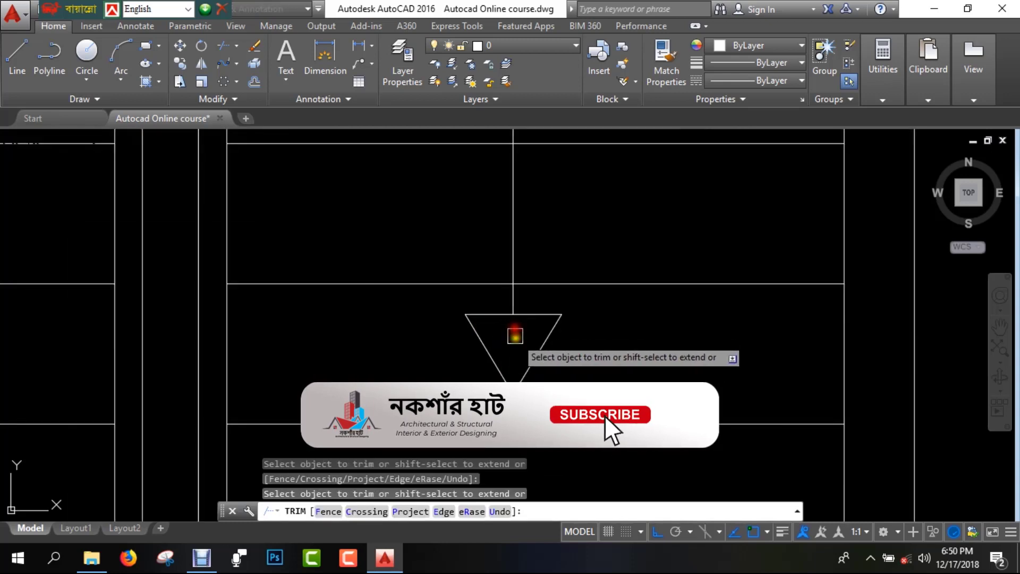
key("Escape")
scroll(515, 335, "down", 5)
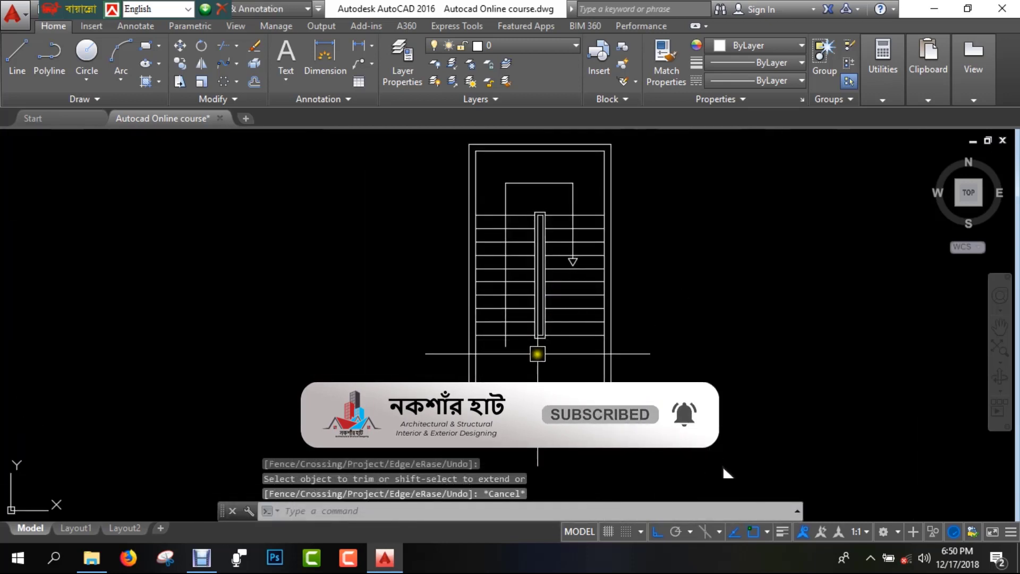
left_click(207, 558)
left_click(208, 559)
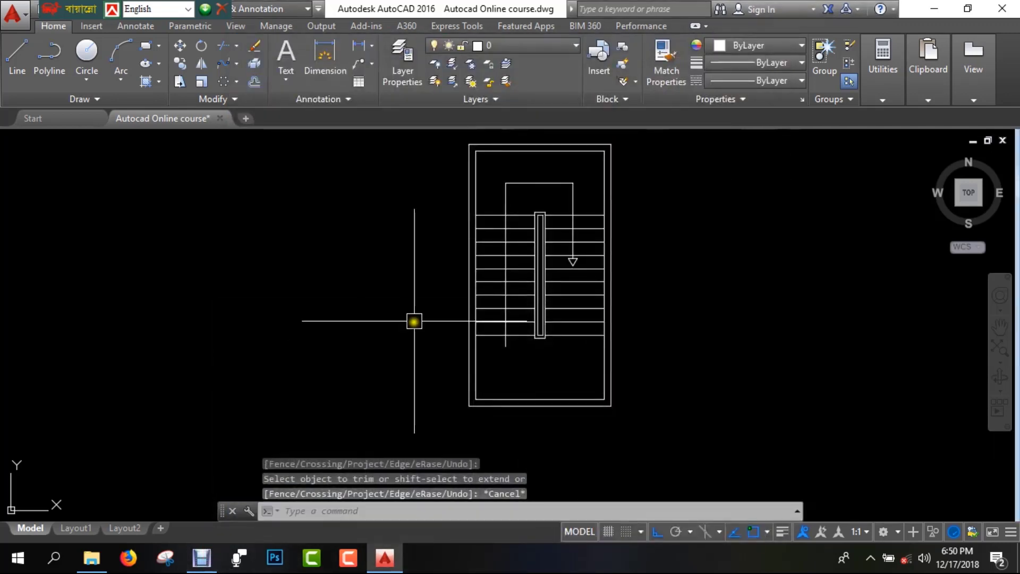
middle_click_drag(490, 376, 465, 273)
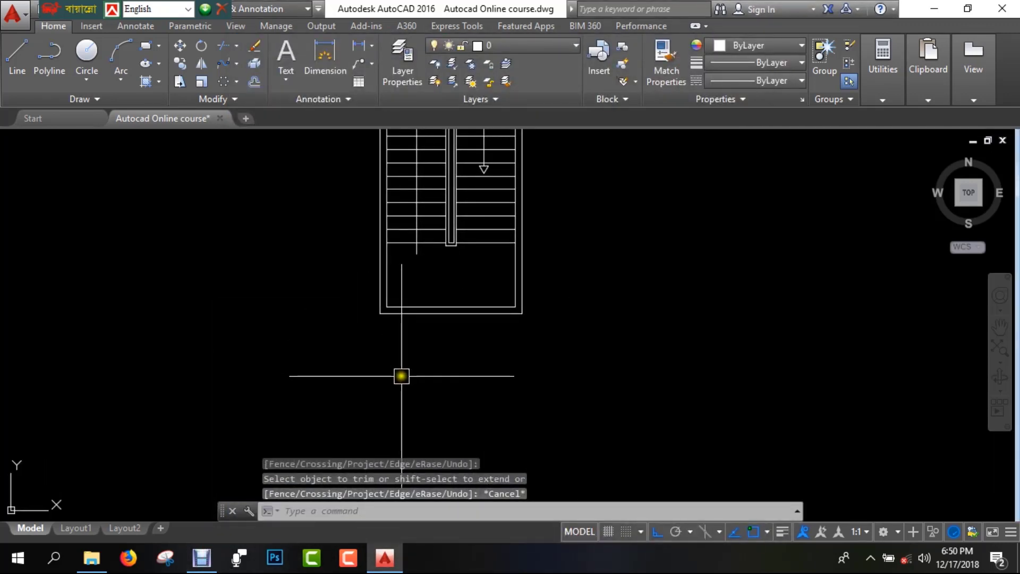
left_click(284, 52)
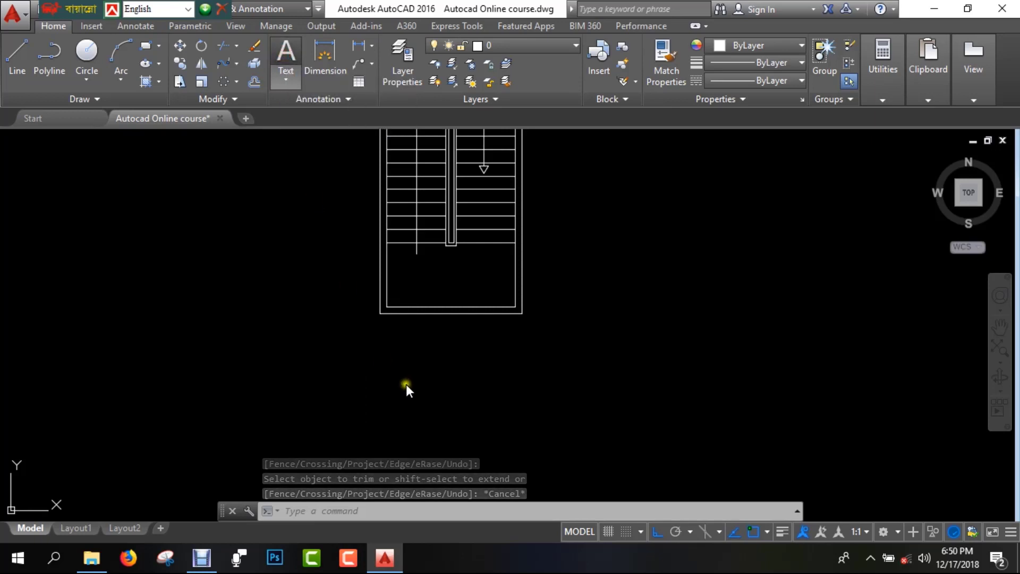
left_click(388, 333)
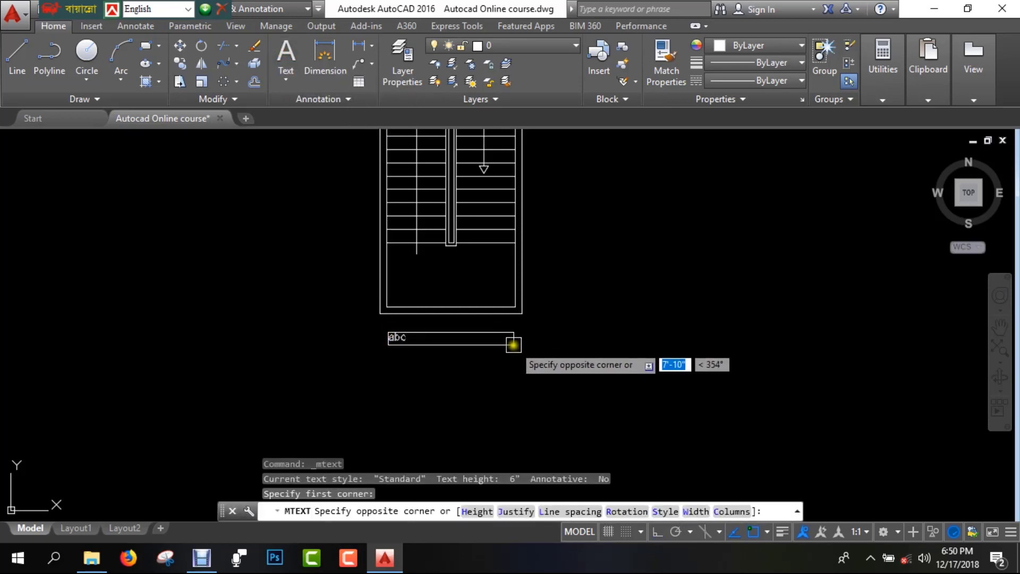
key("Escape")
Step: Place a multiline text box below the stair outline and enter "Doglegged", correcting its spelling with the suggested word
left_click(292, 59)
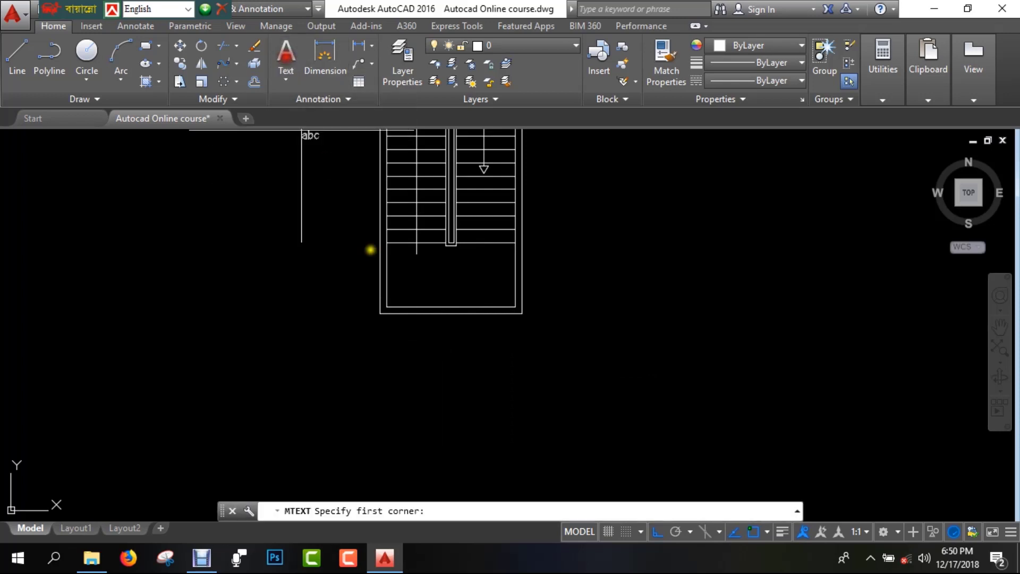
left_click(405, 337)
left_click(502, 351)
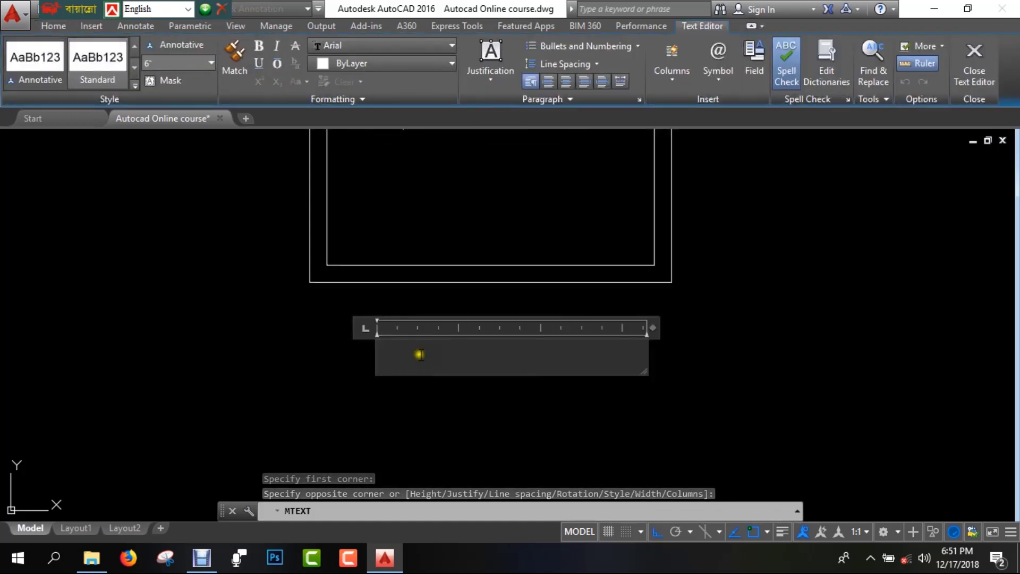
type("Dogglegged")
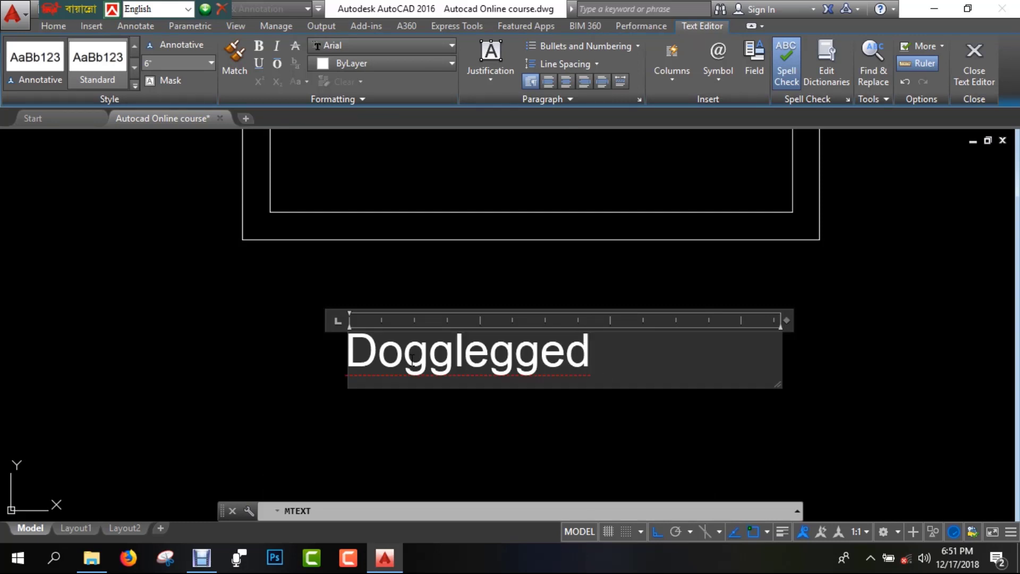
right_click(441, 354)
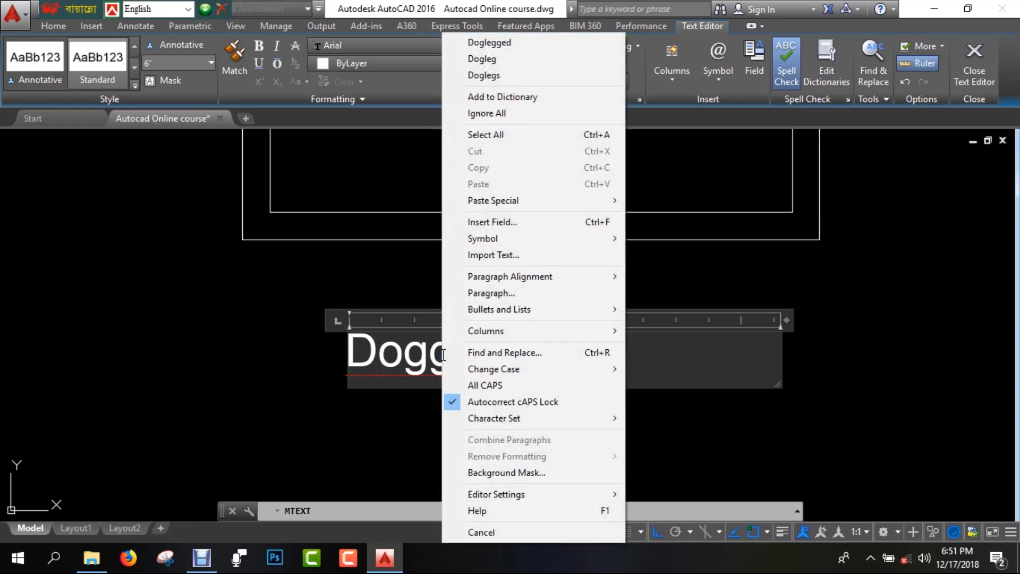
left_click(509, 45)
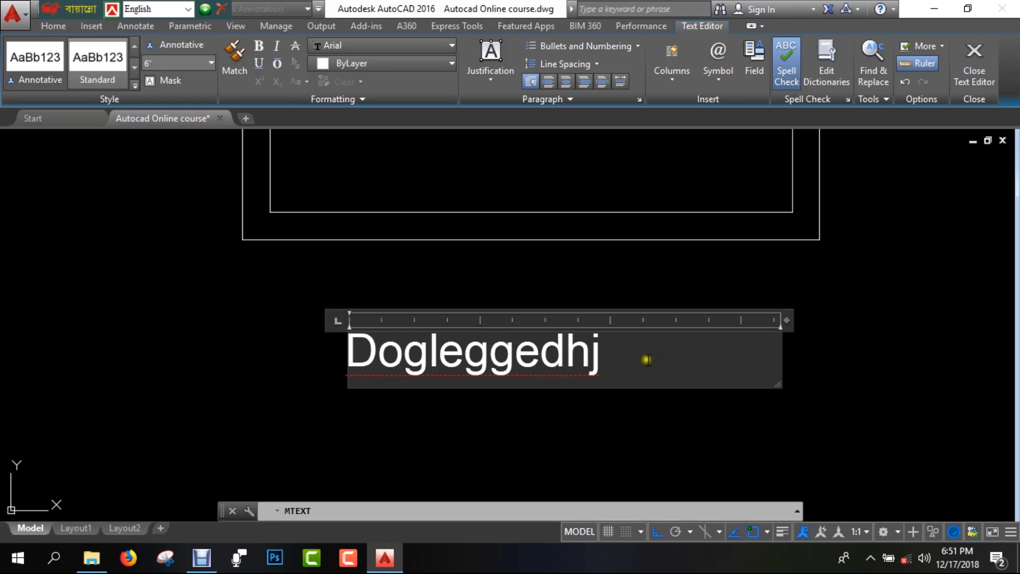
right_click(505, 357)
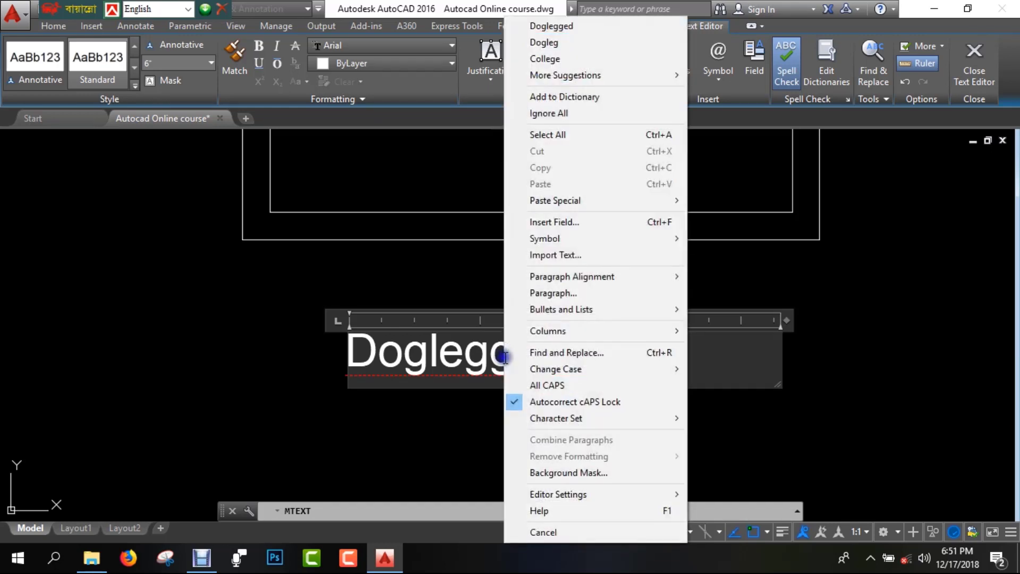
left_click(580, 25)
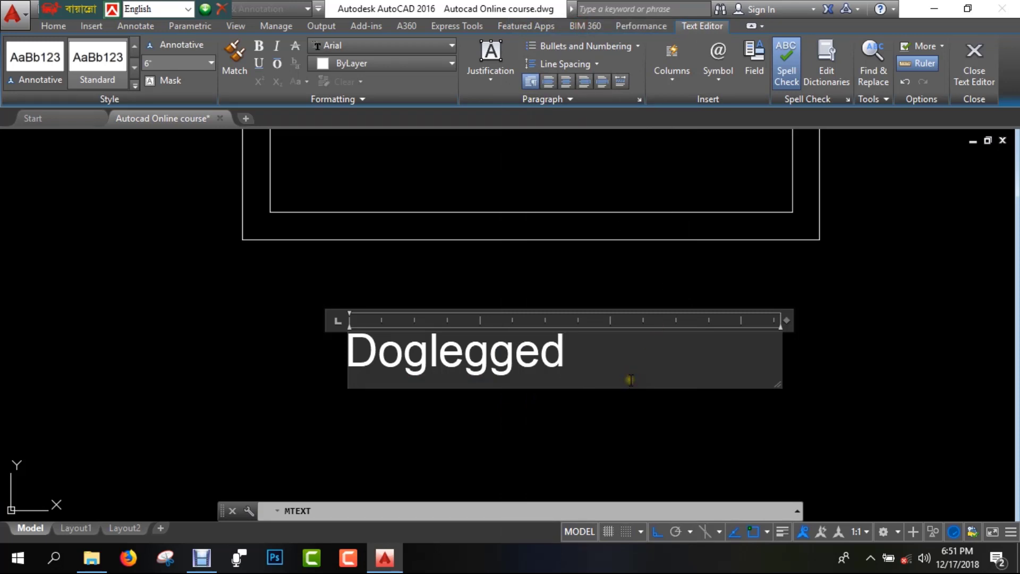
Step: Complete the title below the plan to read "Doglegged Stair" and finish editing the text
type("Sa")
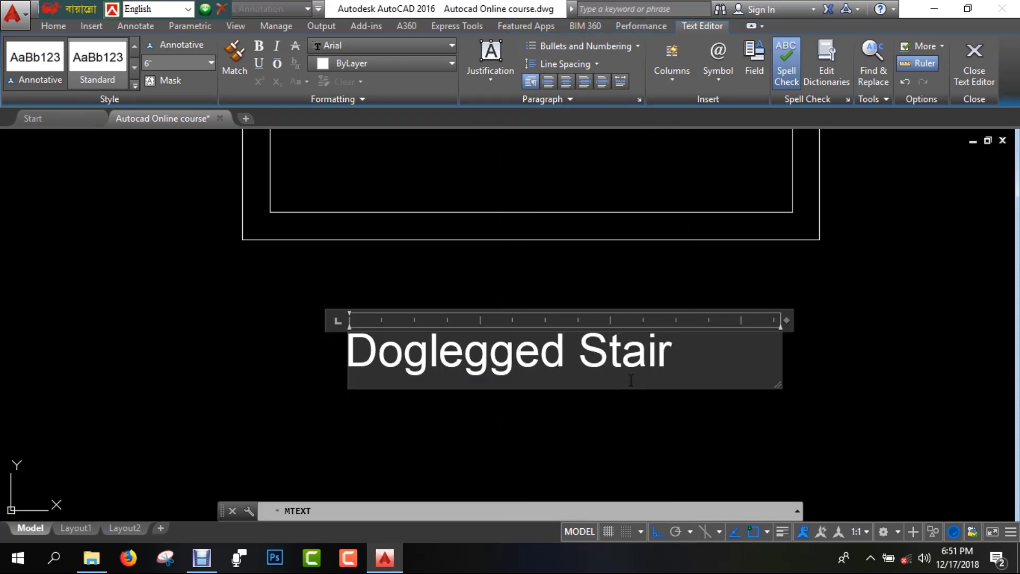
left_click(977, 58)
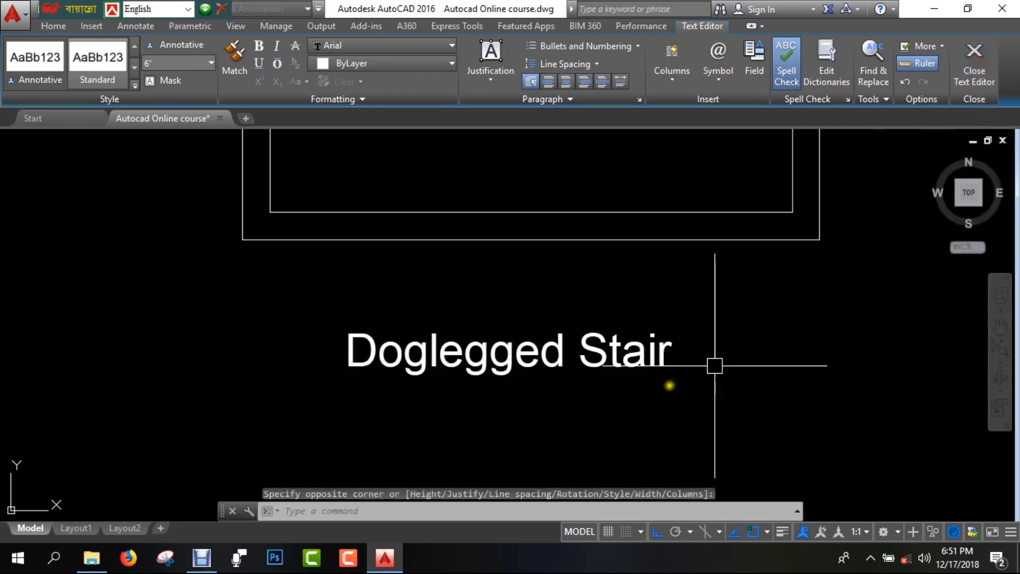
scroll(531, 363, "down", 4)
scroll(517, 355, "up", 4)
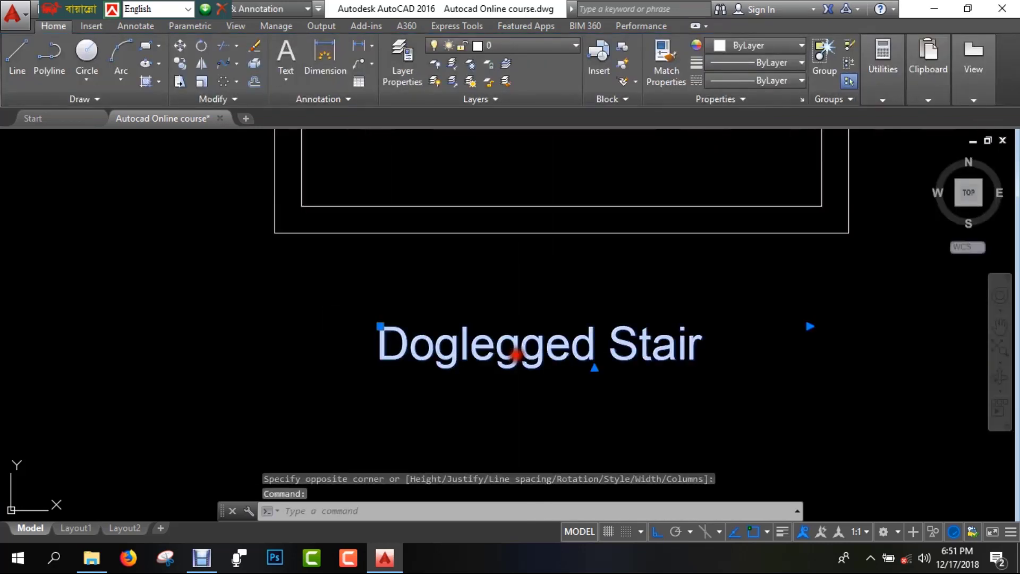
double_click(518, 355)
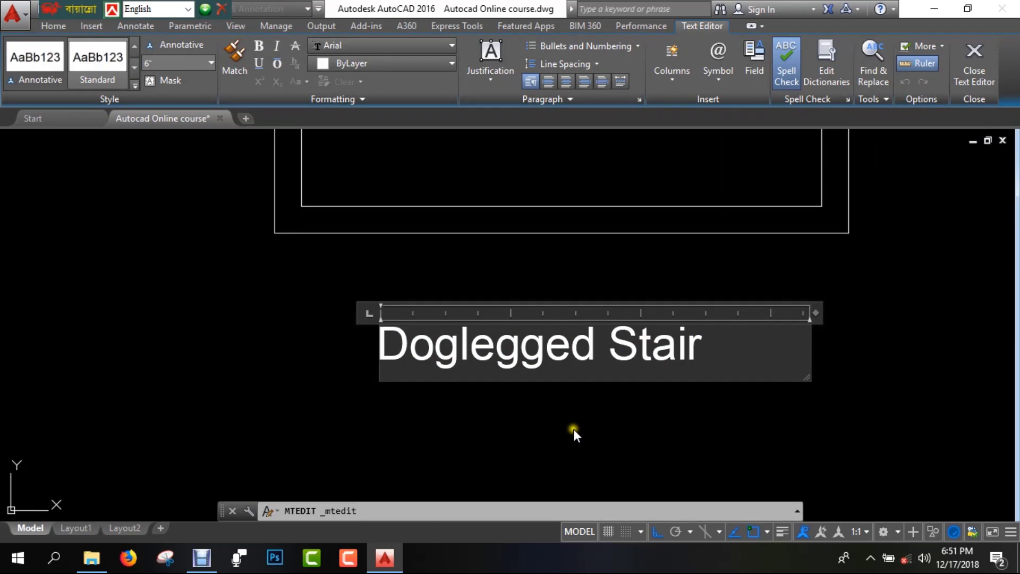
left_click(574, 431)
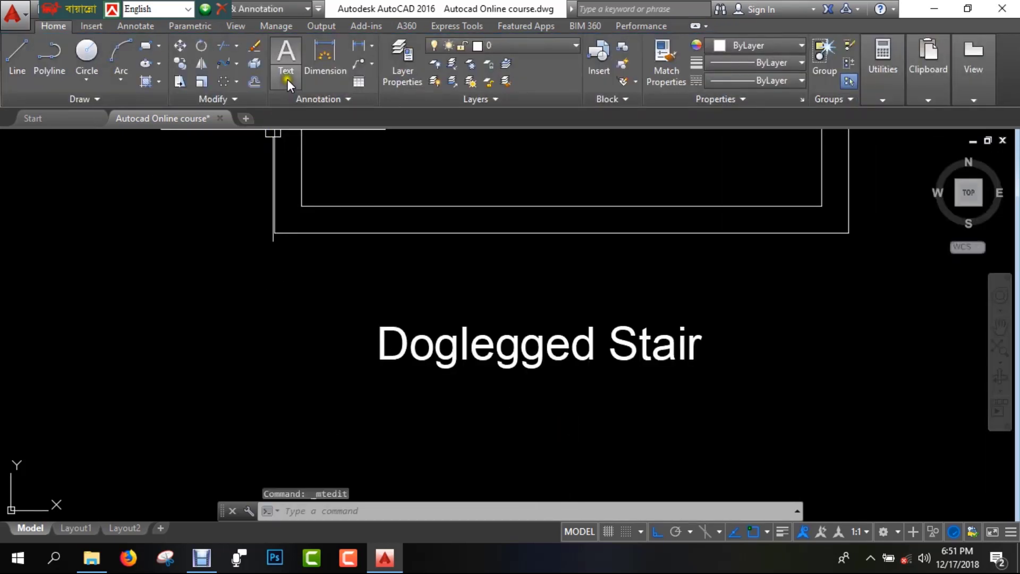
Step: Add the multiline text "Landing" in the upper landing, above the horizontal part of the direction line
left_click(288, 79)
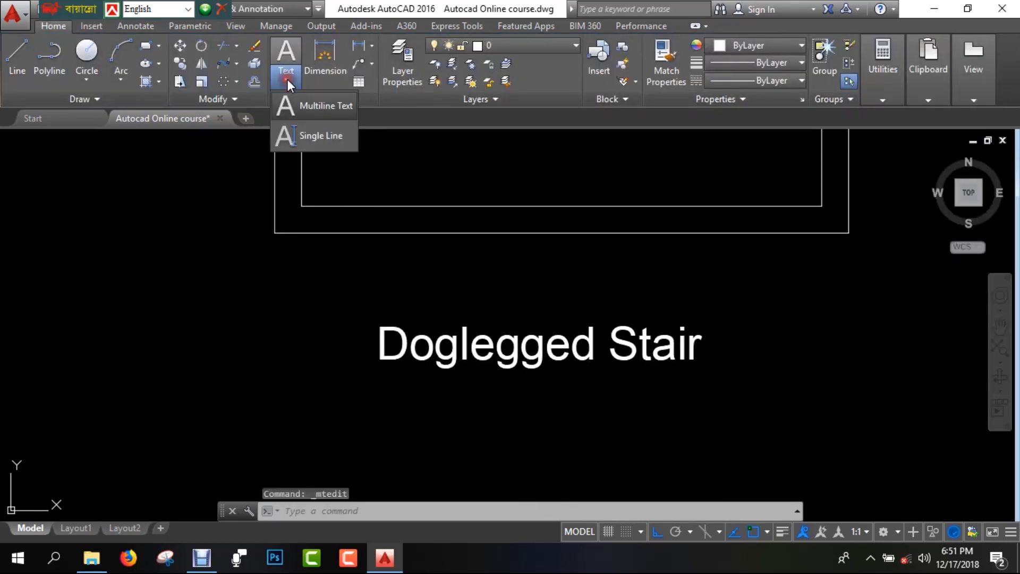
left_click(320, 107)
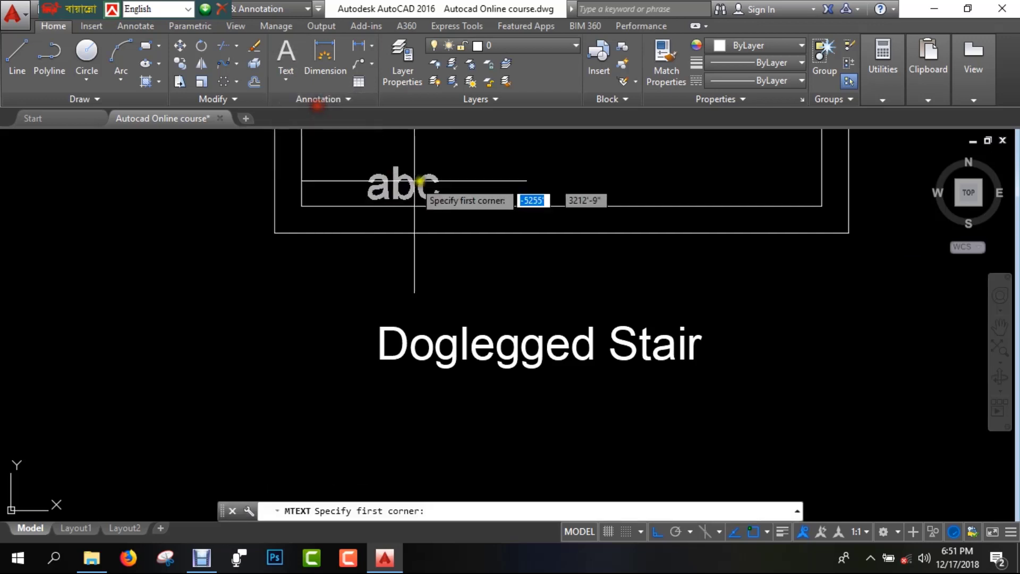
scroll(465, 180, "down", 2)
middle_click_drag(464, 180, 413, 379)
scroll(420, 366, "down", 3)
scroll(422, 250, "up", 8)
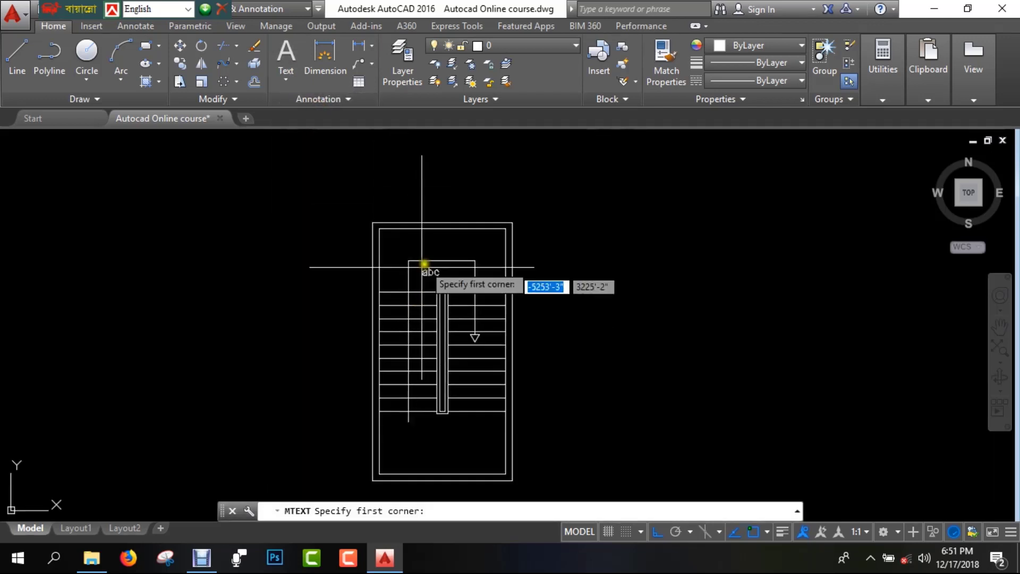
left_click(378, 166)
left_click(624, 223)
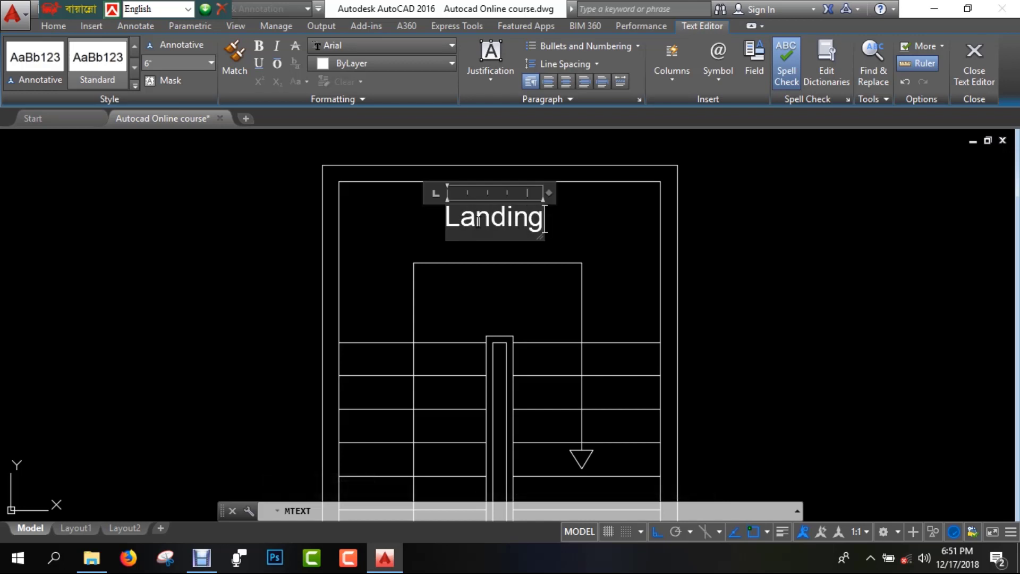
left_click(232, 244)
Step: Copy the "Landing" label straight down about 12'-8" into the lower landing area
scroll(266, 246, "down", 4)
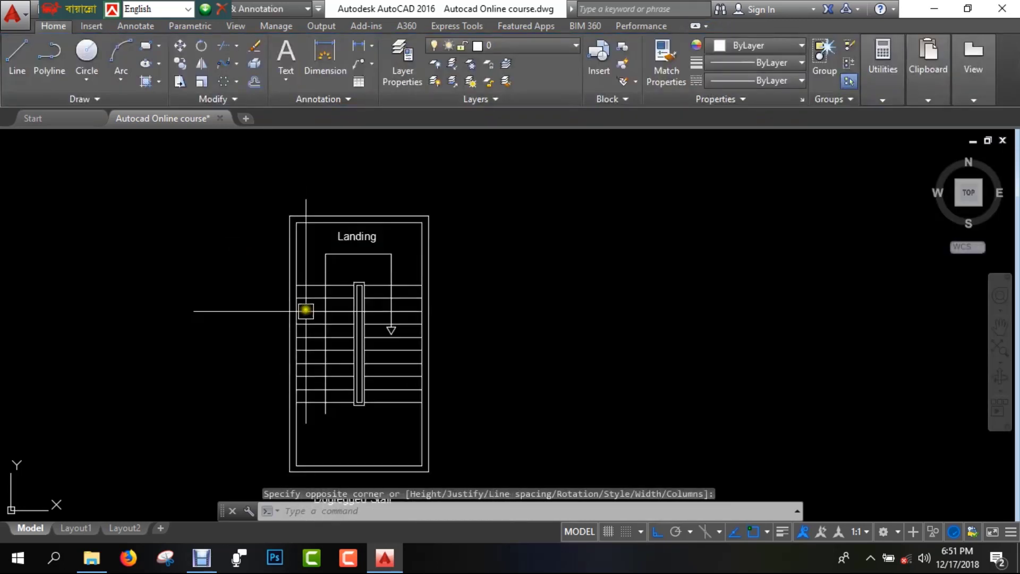
middle_click_drag(305, 310, 321, 244)
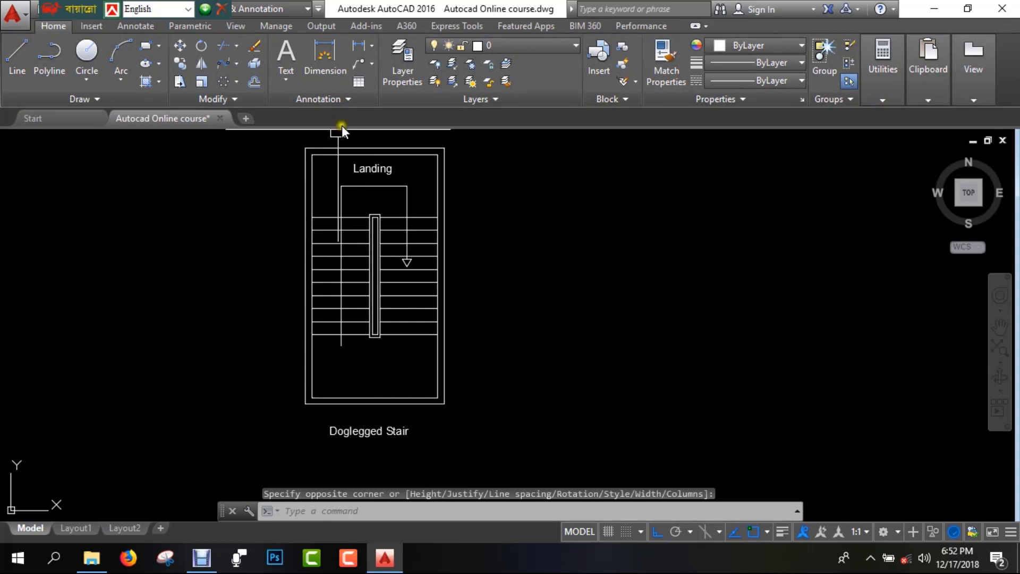
type("co")
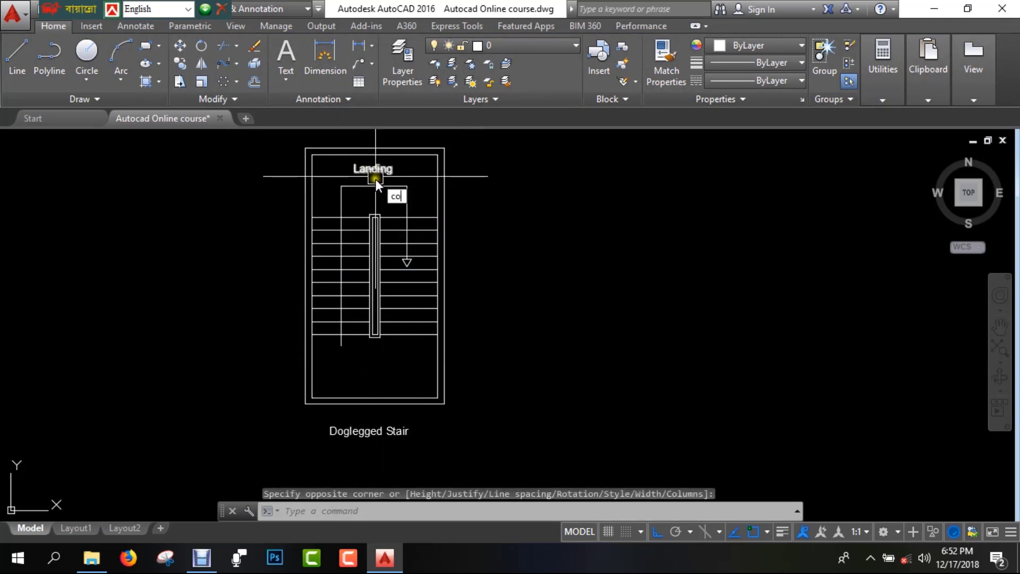
key("Return")
scroll(375, 170, "up", 4)
left_click(375, 170)
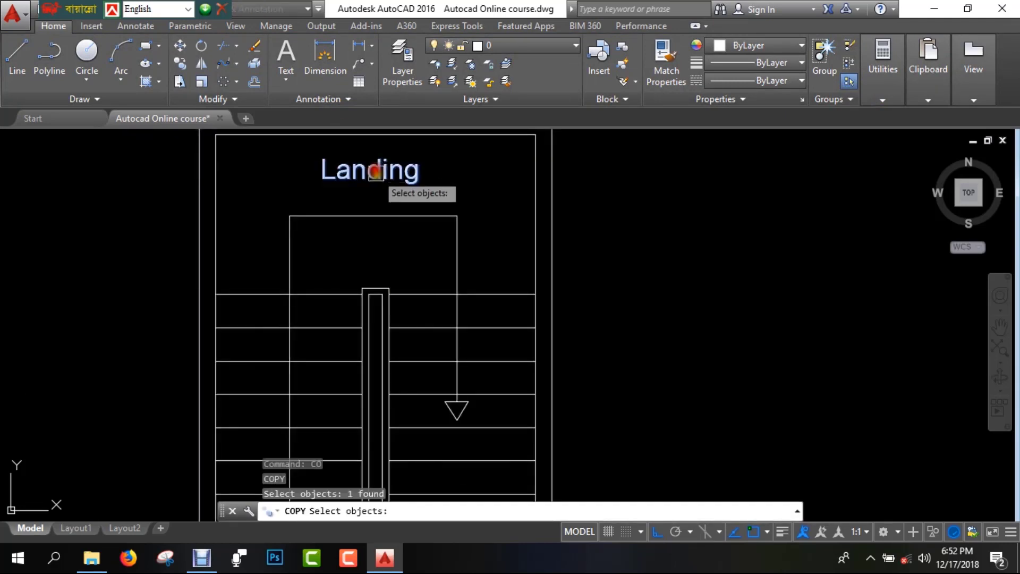
key("Return")
left_click(423, 171)
scroll(423, 171, "down", 5)
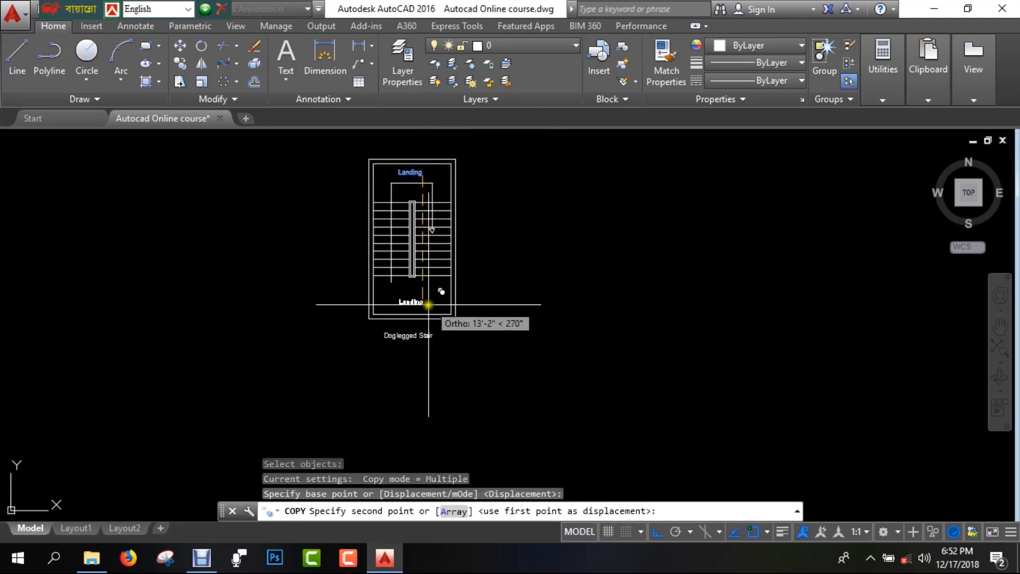
scroll(432, 303, "up", 6)
left_click(419, 267)
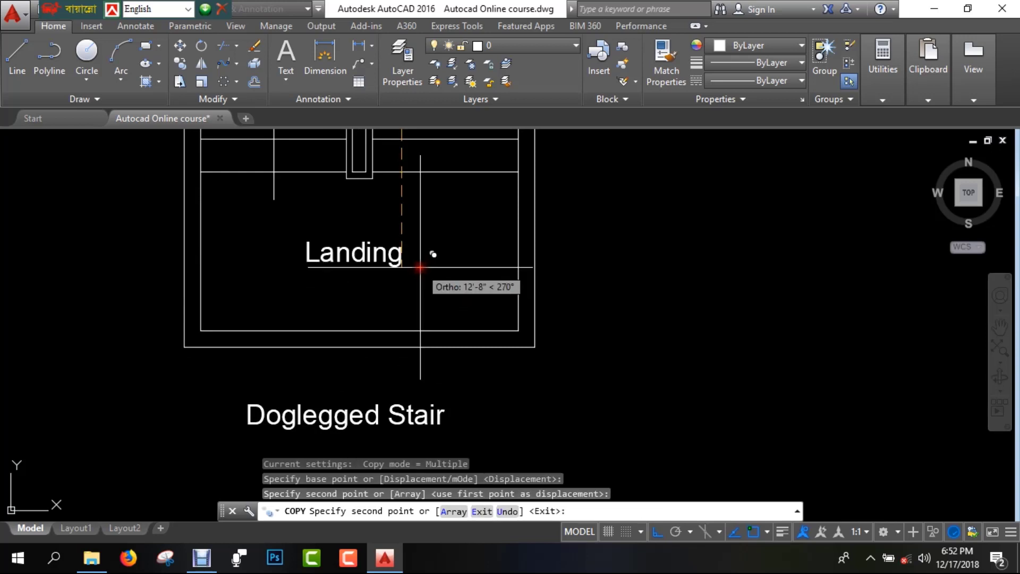
key("Escape")
Step: Change the copied label in the lower landing to "Lobby" and save the drawing
scroll(387, 297, "up", 4)
left_click(370, 280)
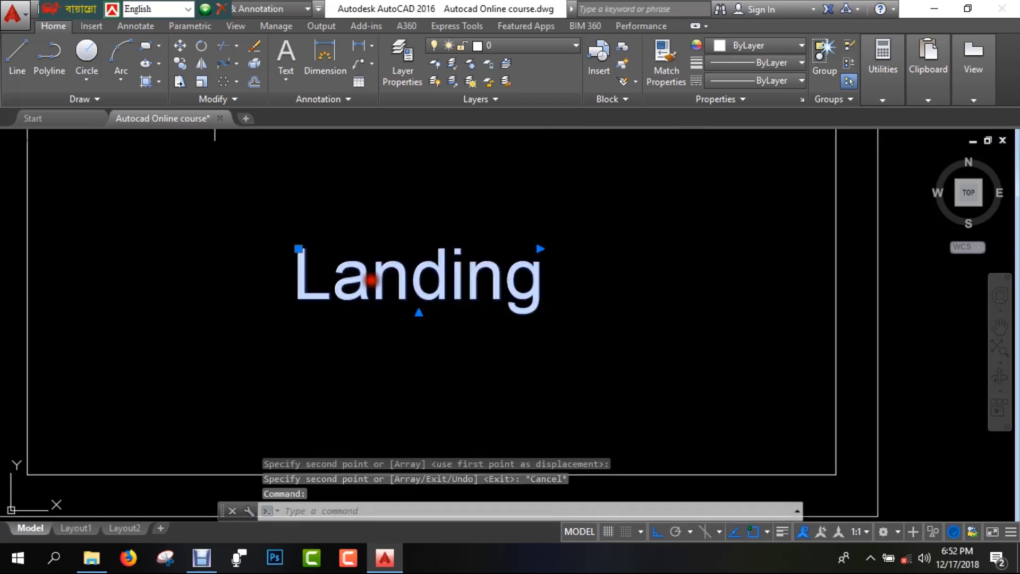
double_click(371, 279)
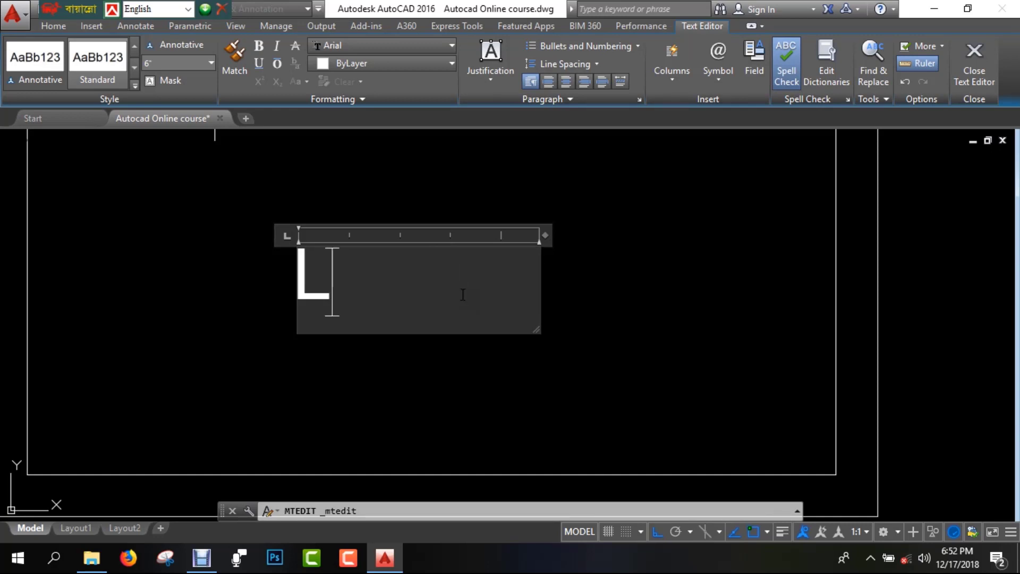
type("Lobby")
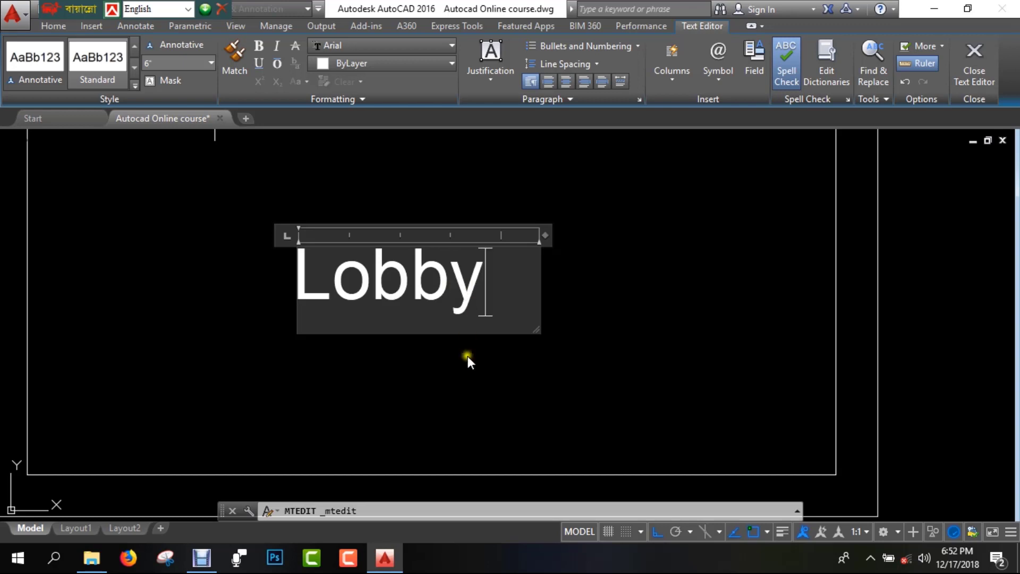
left_click(441, 386)
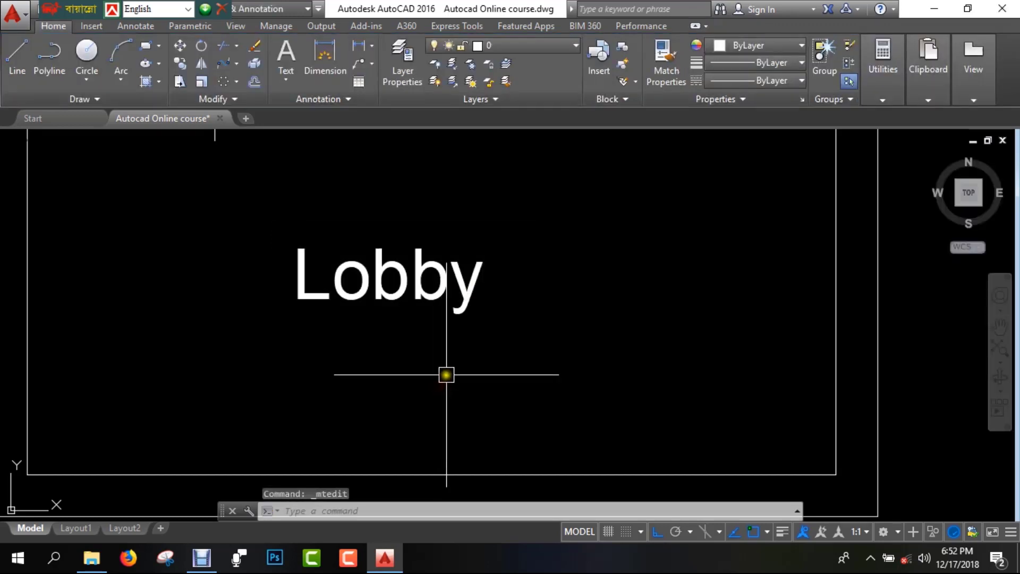
key("ctrl+s")
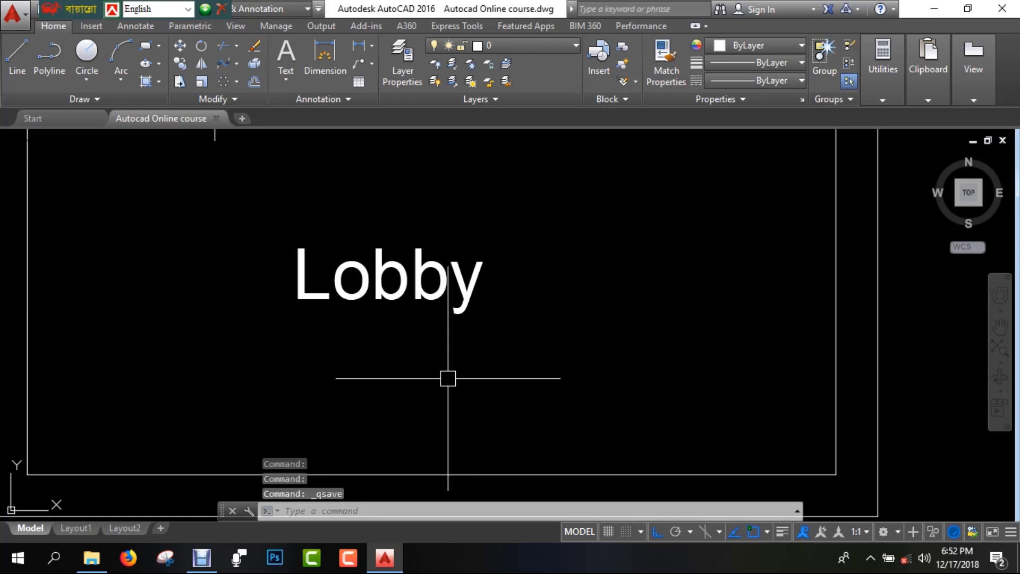
Step: Add horizontal single-line text beside the plan's upper left with three lines: "dfgdsgfjhdsgf", "djfgjdsgfjdsgfj" and "fgdjsfgdsj"
scroll(483, 366, "down", 4)
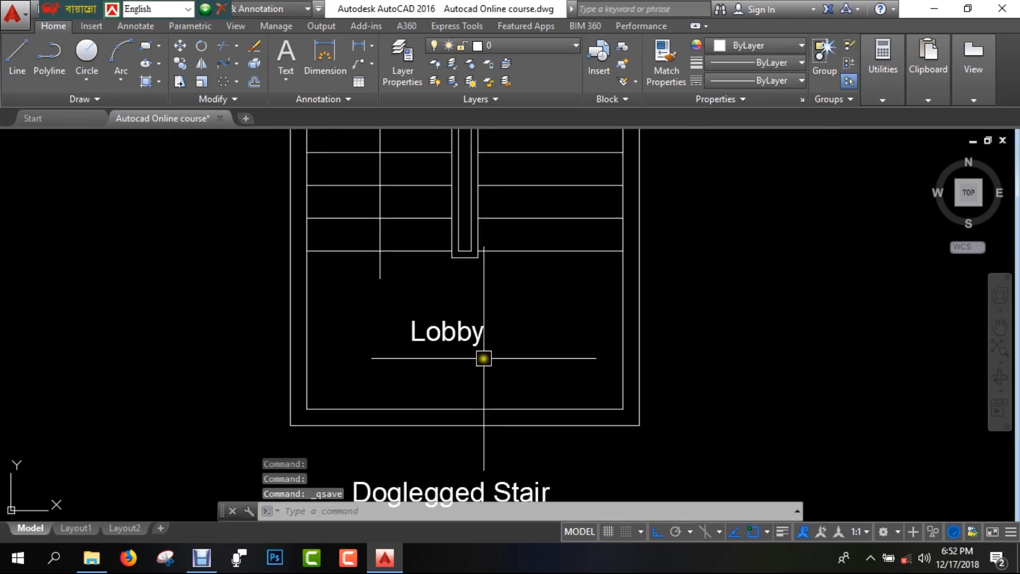
scroll(483, 358, "down", 5)
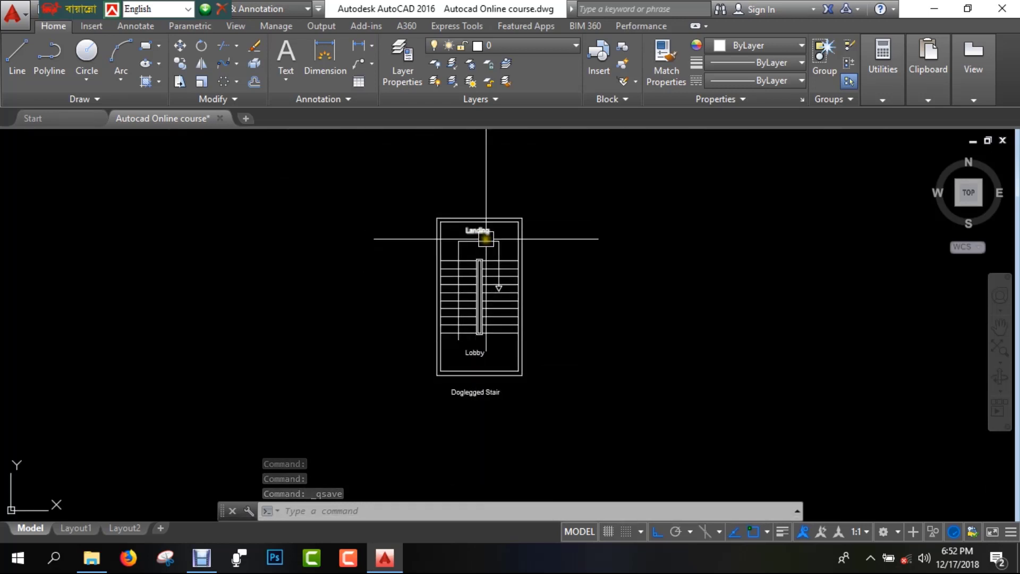
left_click(286, 83)
left_click(340, 139)
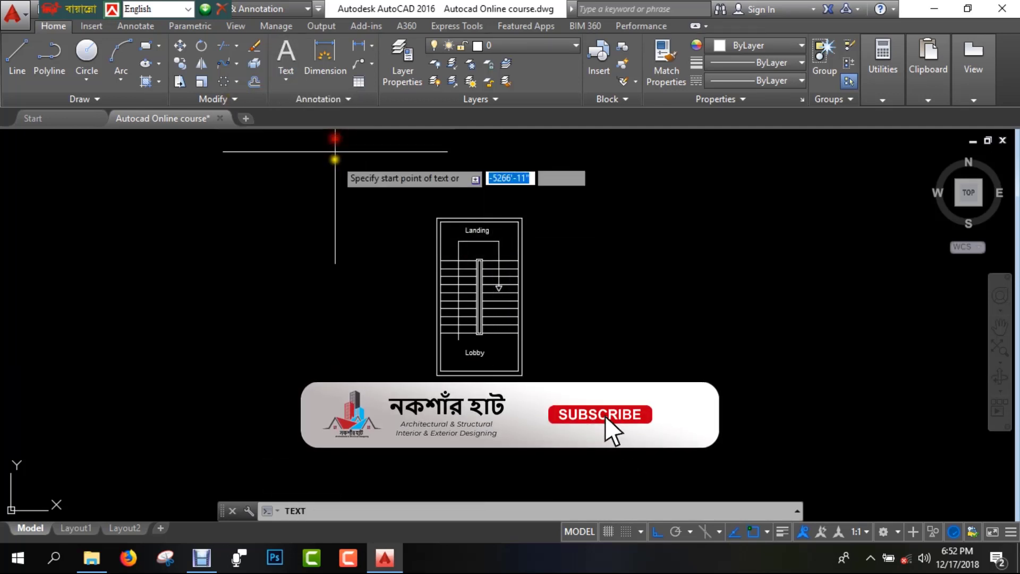
left_click(349, 219)
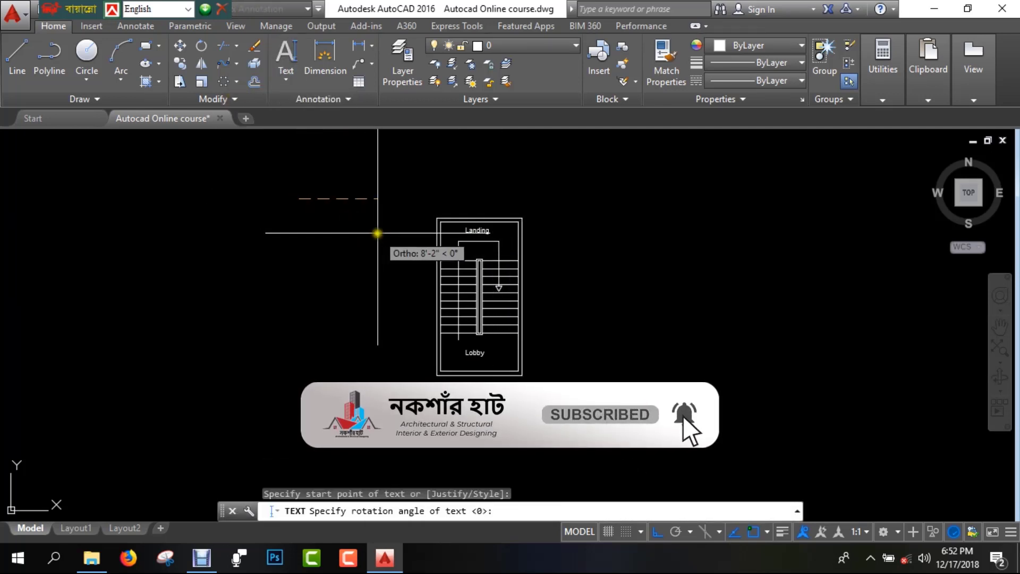
key("Return")
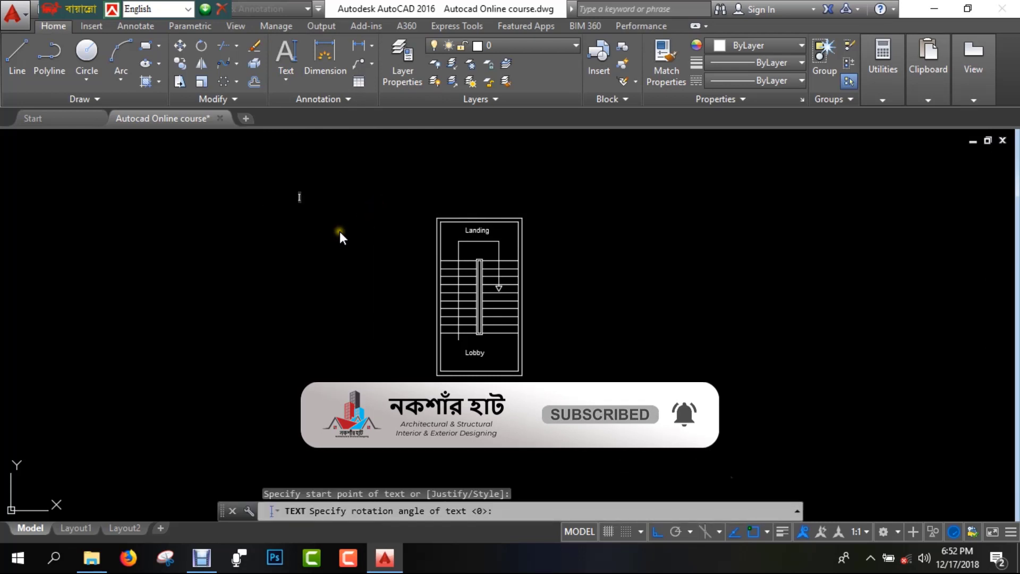
type("dfgdsgfjhdsgf")
key("Return")
type("djfgjdsg")
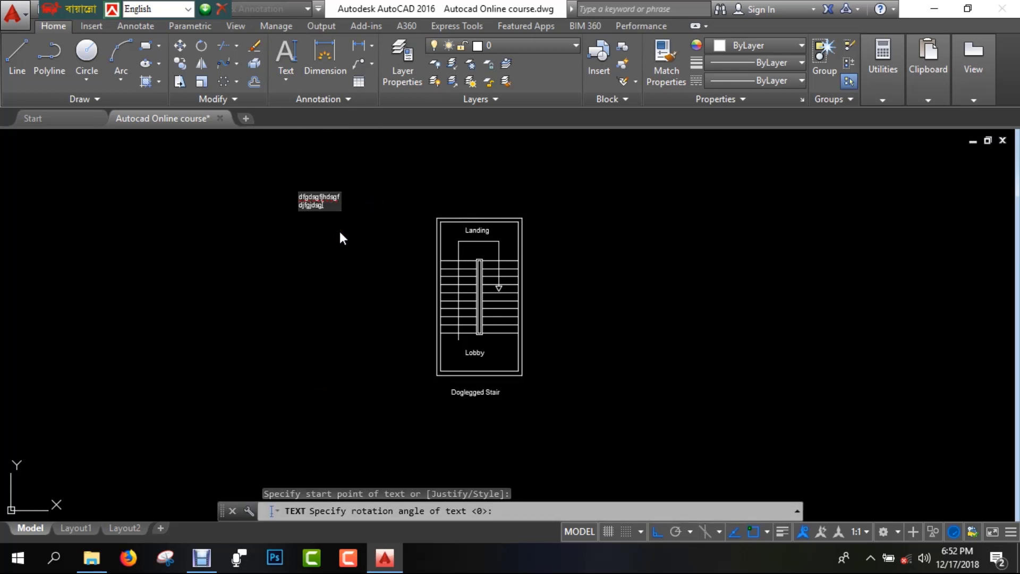
type("fjdsgfj")
key("Return")
type("fgdjsfgdsj")
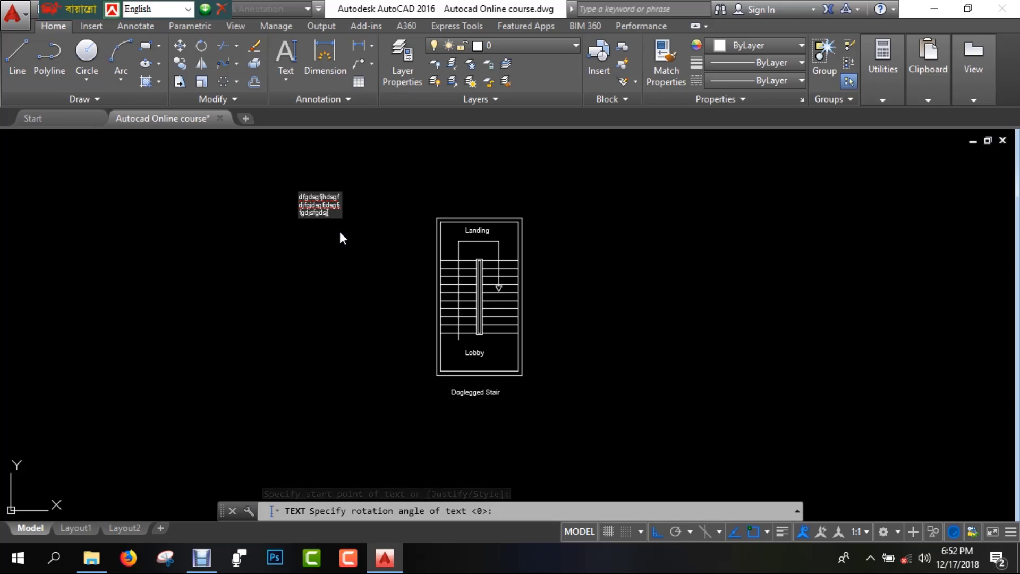
scroll(318, 200, "up", 8)
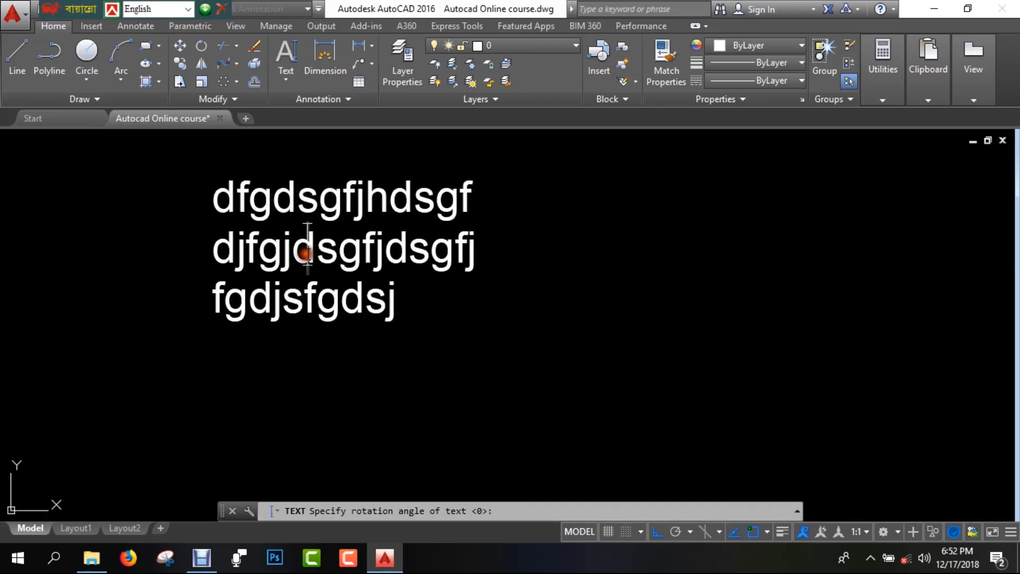
key("Escape")
Step: Erase the three sample text lines one at a time, from the lowest to the uppermost
scroll(196, 326, "down", 5)
scroll(324, 289, "up", 8)
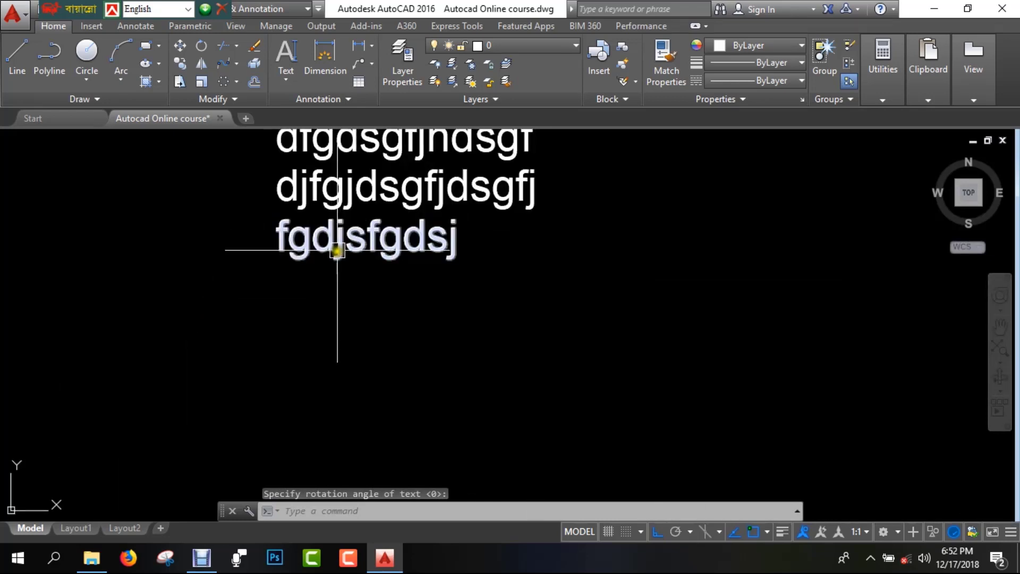
left_click(335, 247)
key("Delete")
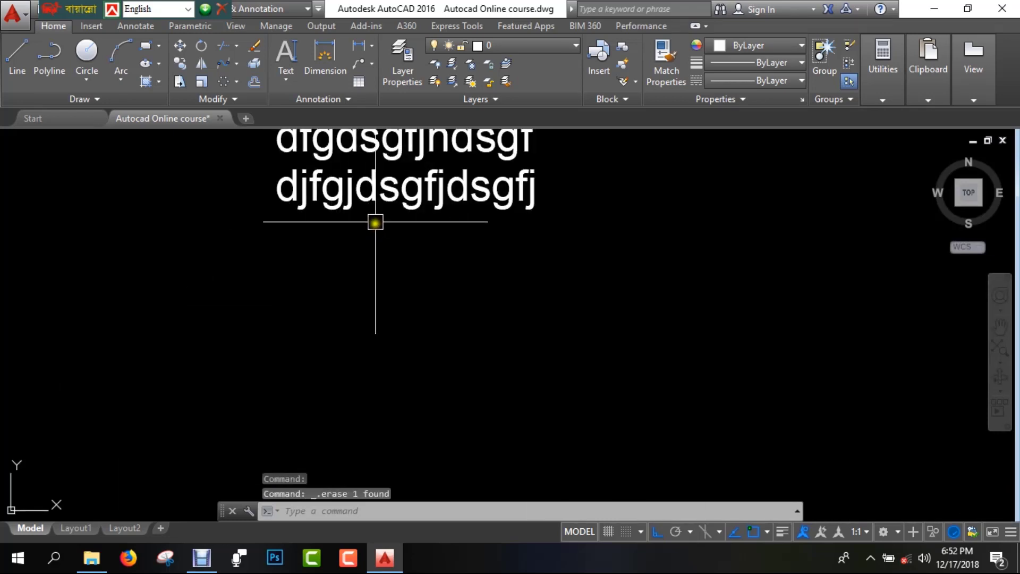
left_click(362, 209)
key("Delete")
scroll(361, 244, "down", 2)
middle_click_drag(363, 250, 392, 315)
left_click(401, 243)
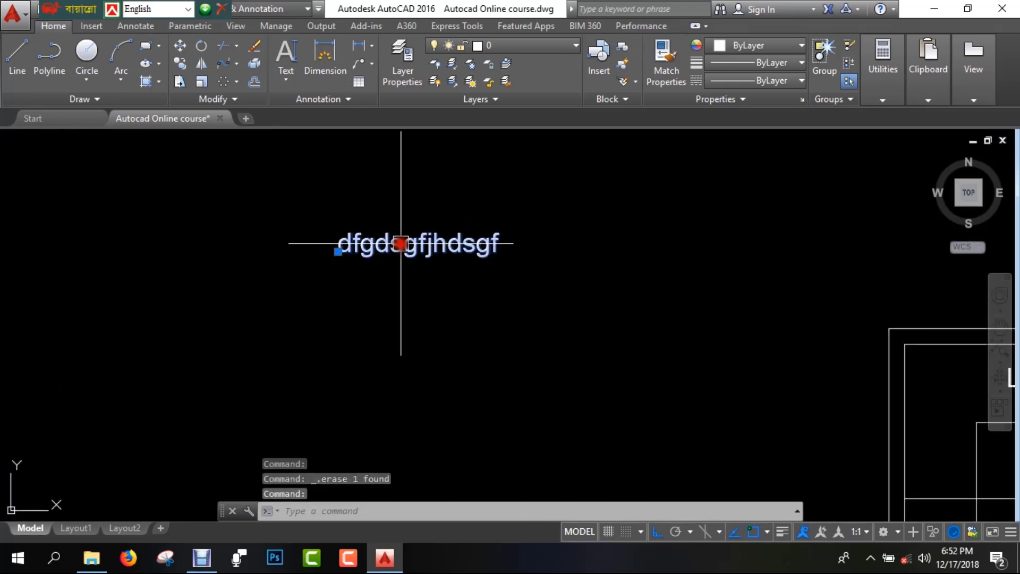
key("Delete")
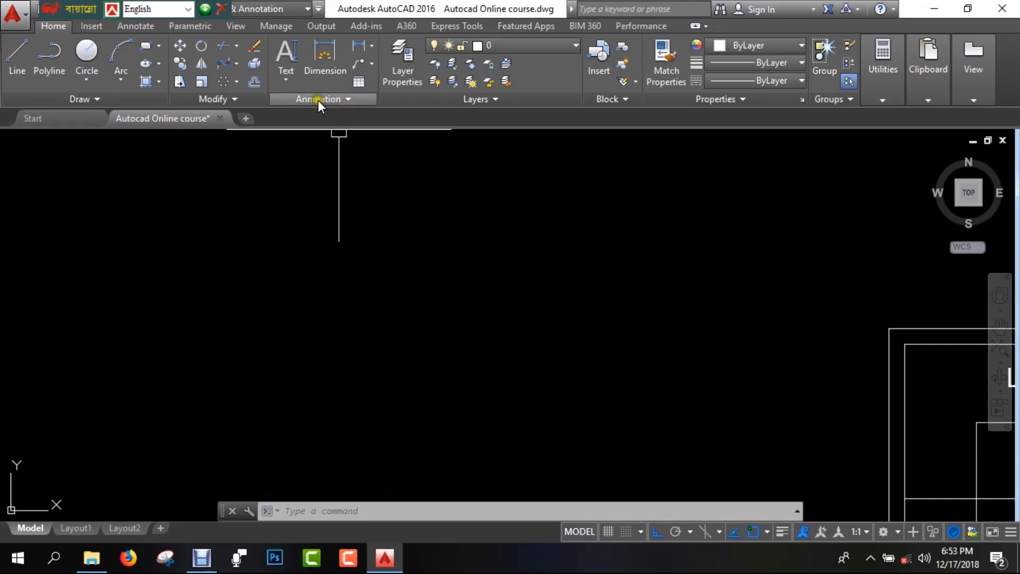
Step: Add single-line text rotated 270° in the empty area left of the plan: "htrethrhth", "rjehtjretjgre", "rehtjrethjkeht" and "jdfhdjgf" on separate lines
left_click(286, 82)
left_click(311, 132)
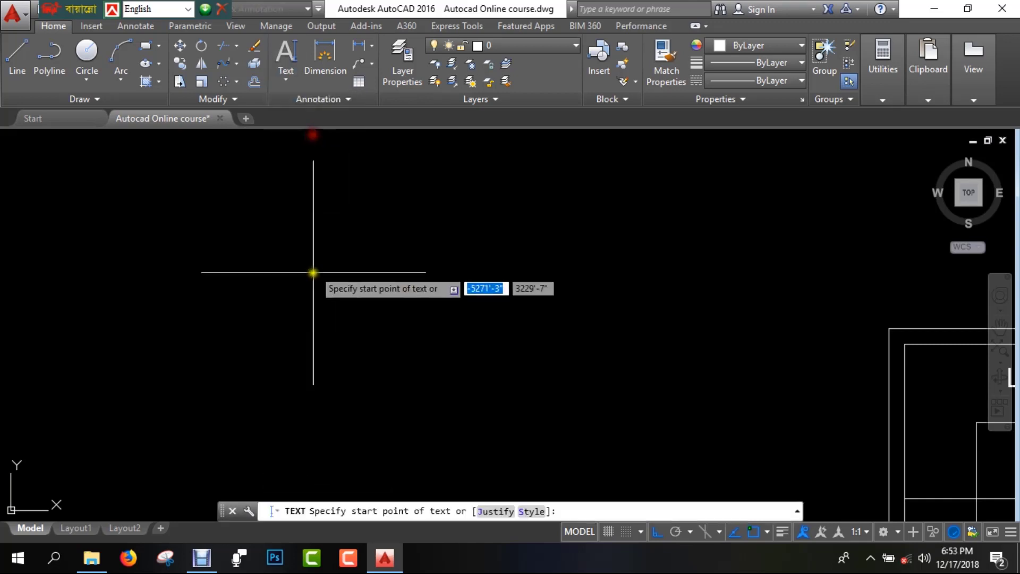
left_click(289, 237)
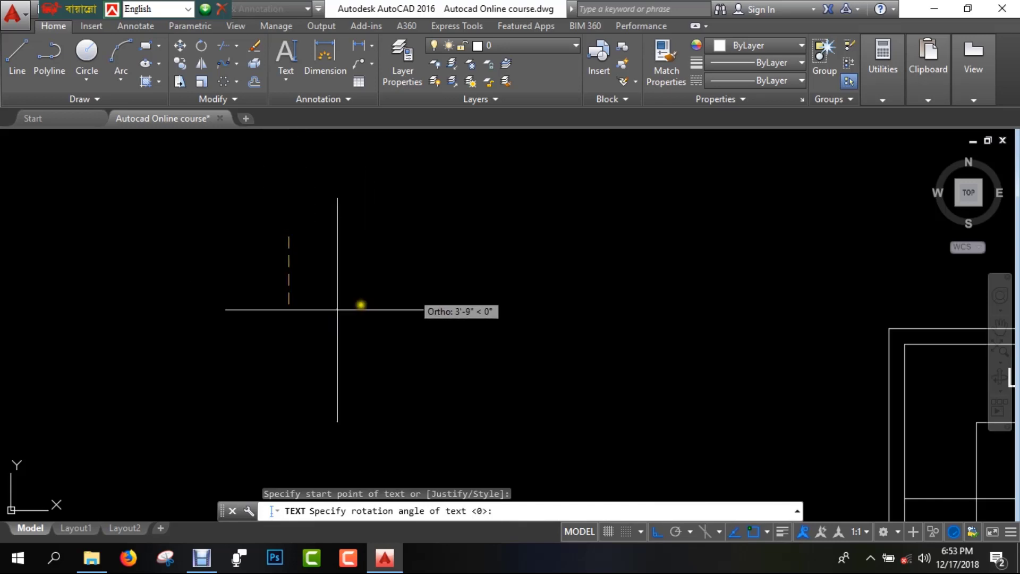
key("Return")
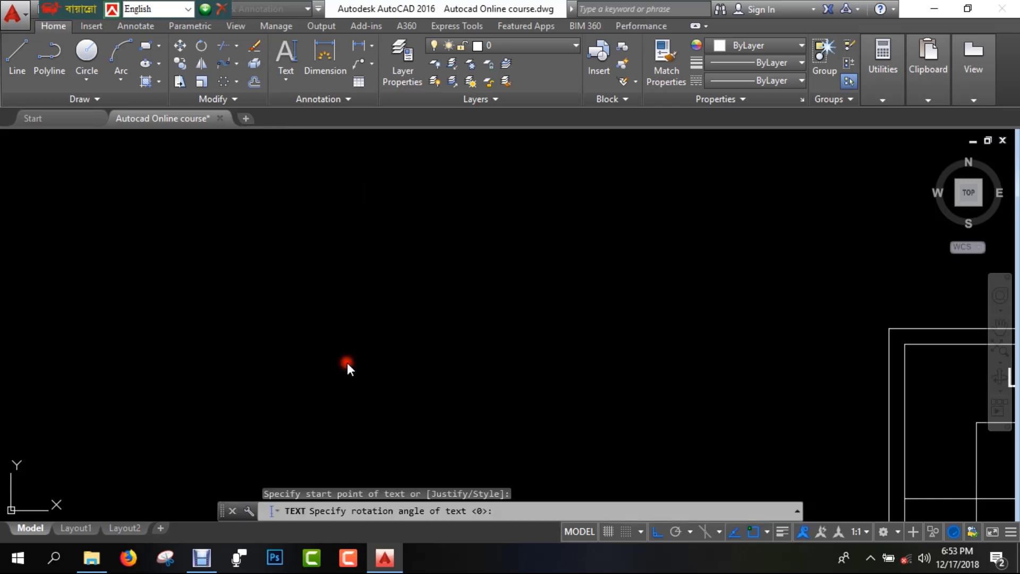
type("htrethrhth")
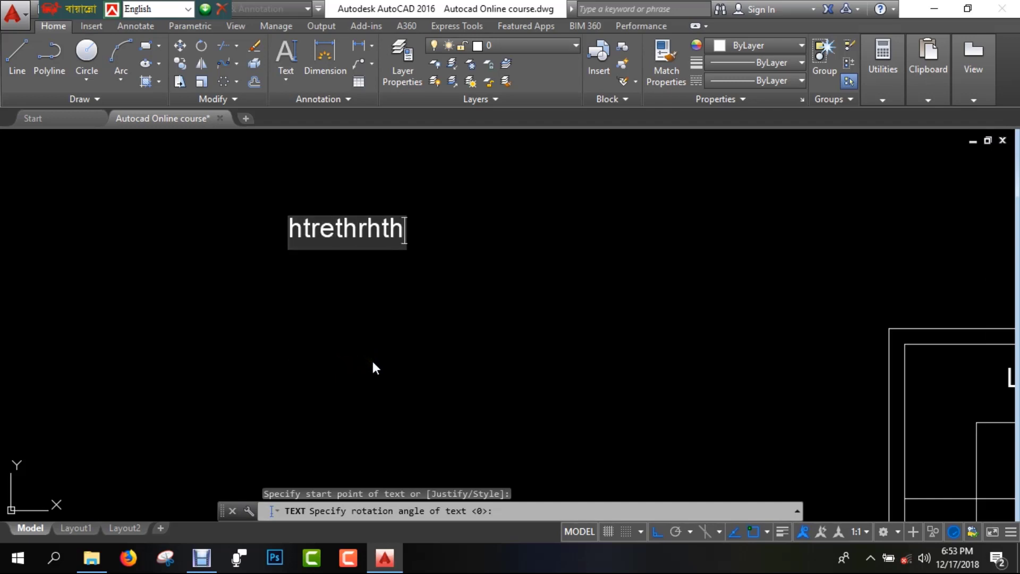
key("Return")
type("rjehtjretjgre")
key("Return")
type("re")
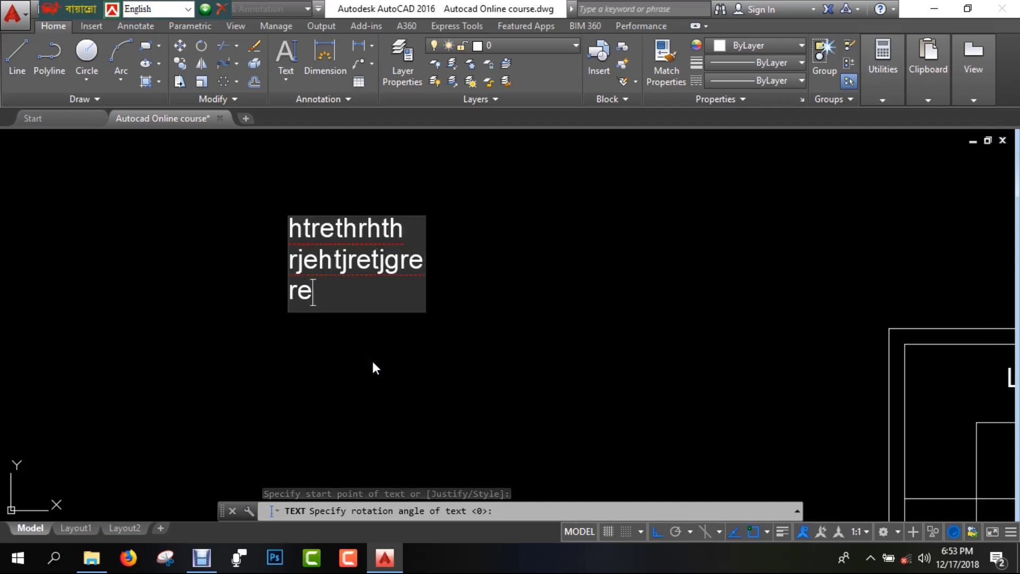
type("htjrethjkeht")
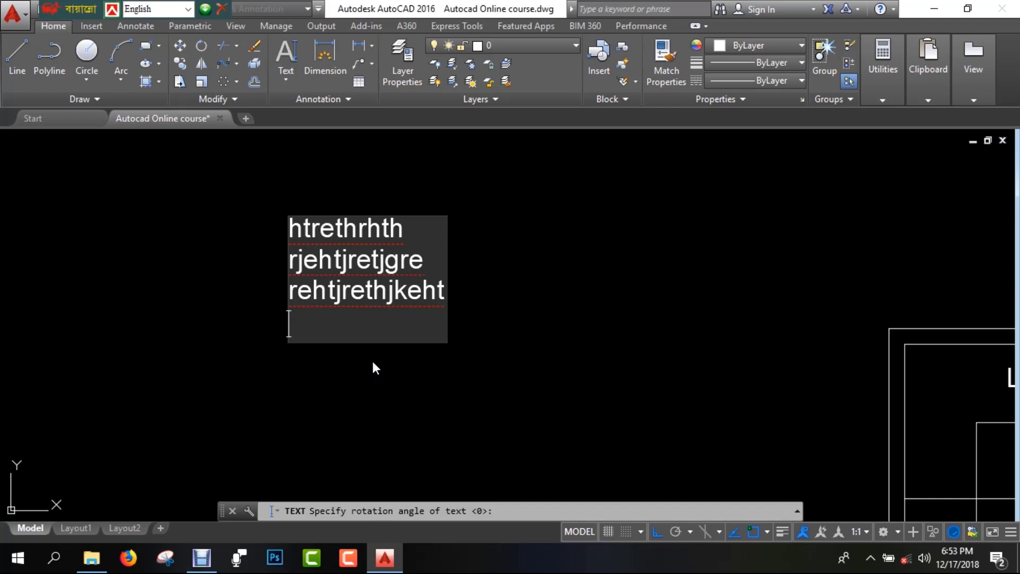
type("jdfhdjgf")
left_click(668, 305)
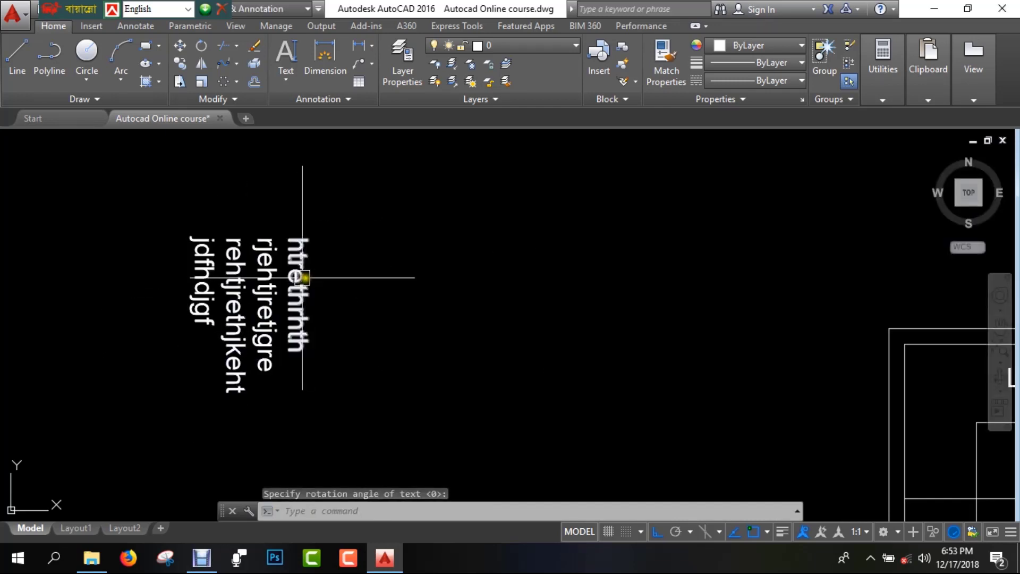
Step: Erase the "rjehtjretjgre" line on its own, followed by the other three rotated text lines together
left_click(274, 281)
key("Delete")
left_click(398, 194)
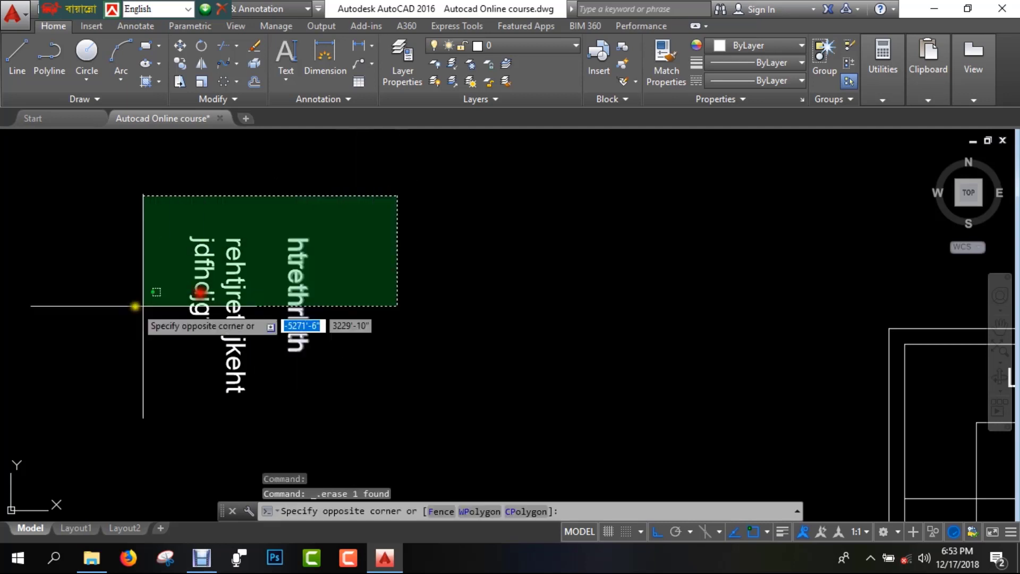
left_click(129, 307)
key("Delete")
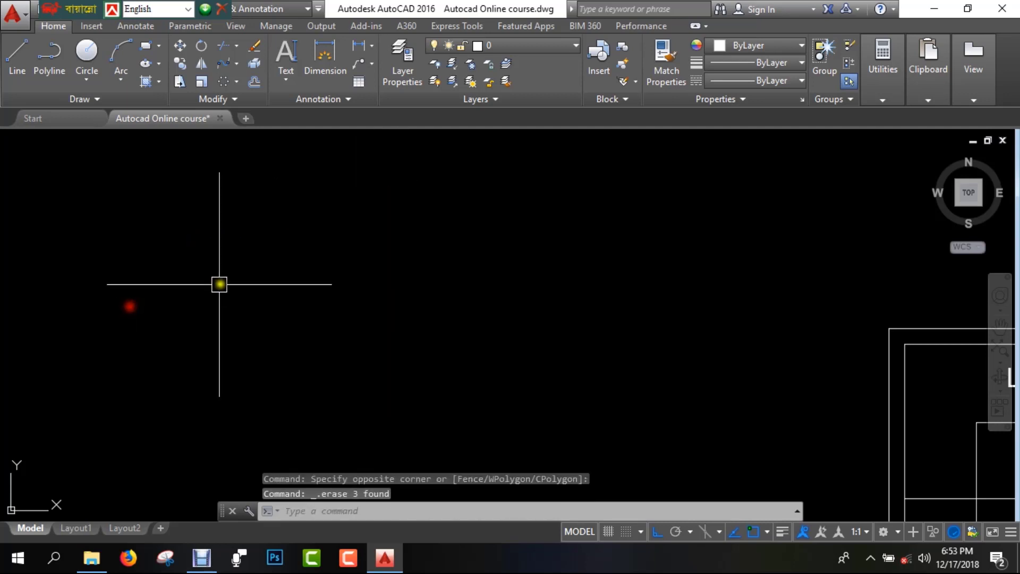
Step: Add single-line text with 0° rotation left of the plan, entering "table", "chair" and " bed room" on separate lines
left_click(287, 87)
left_click(312, 134)
left_click(280, 301)
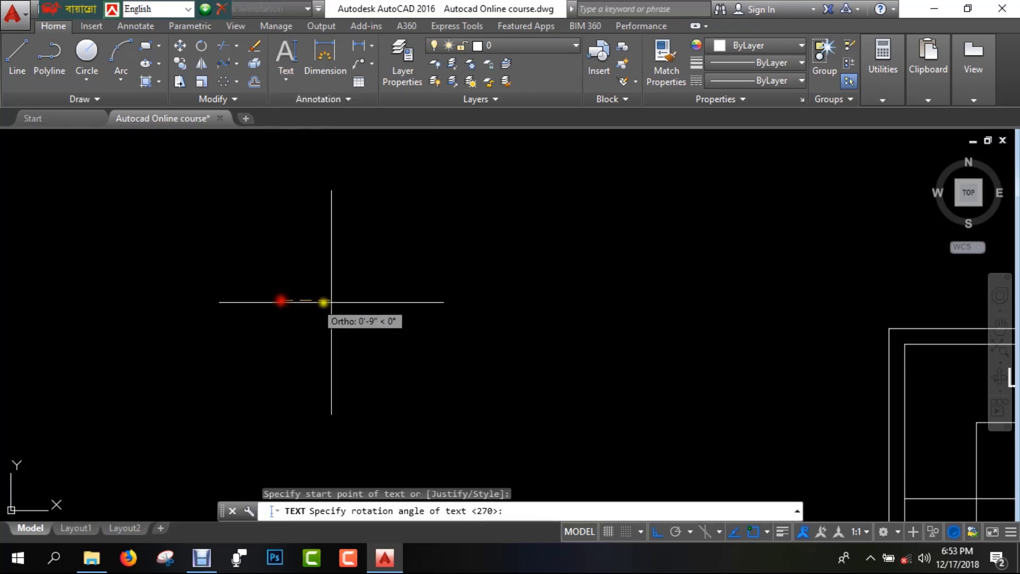
left_click(522, 315)
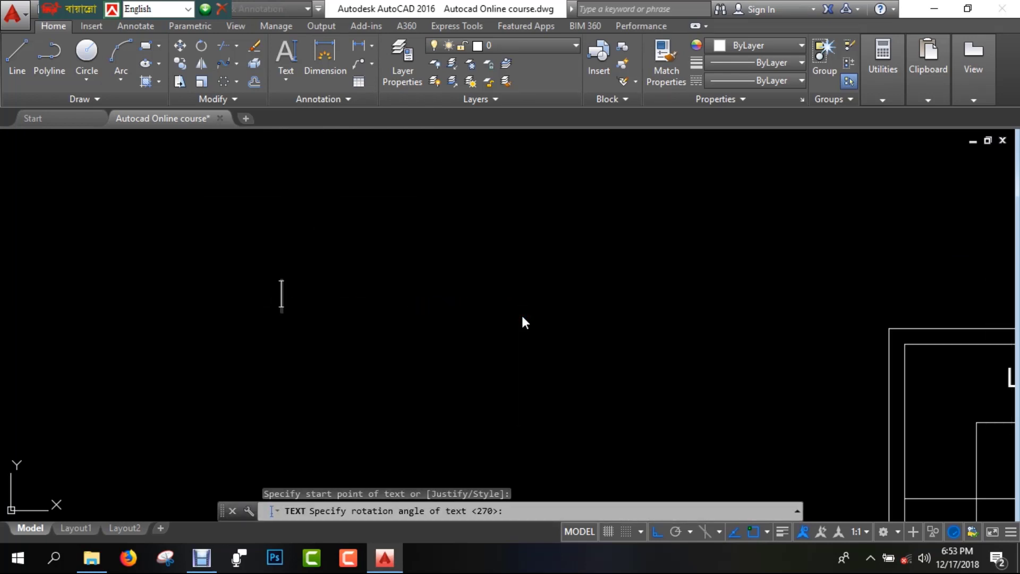
type("ta")
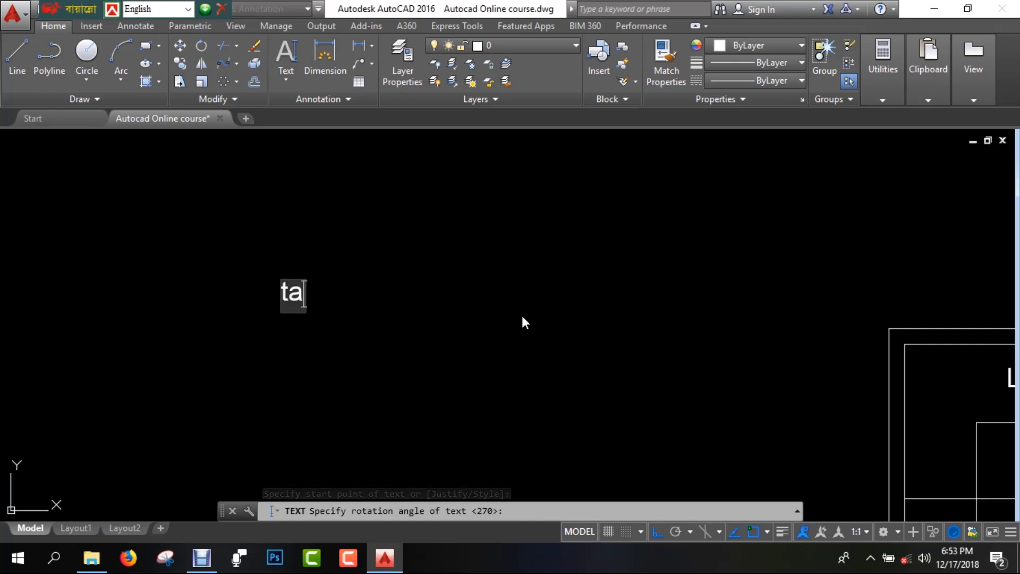
type("ble")
key("Return")
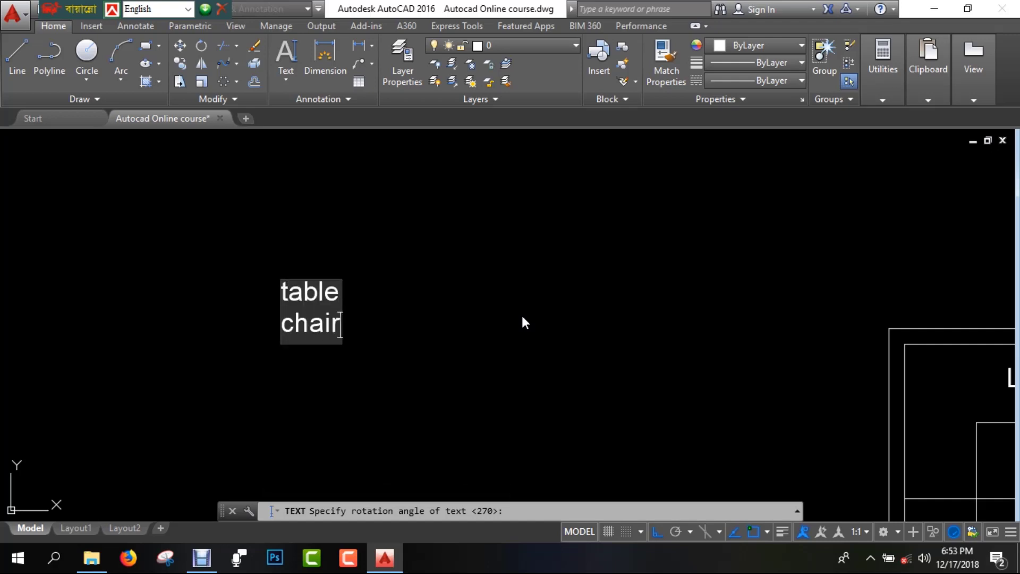
type("chair")
key("Return")
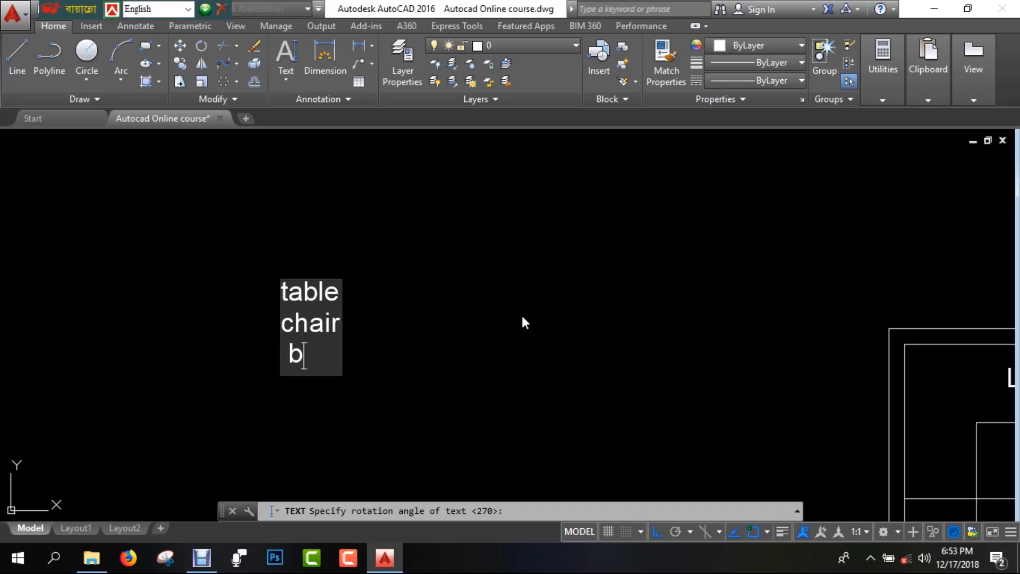
type("bed roo")
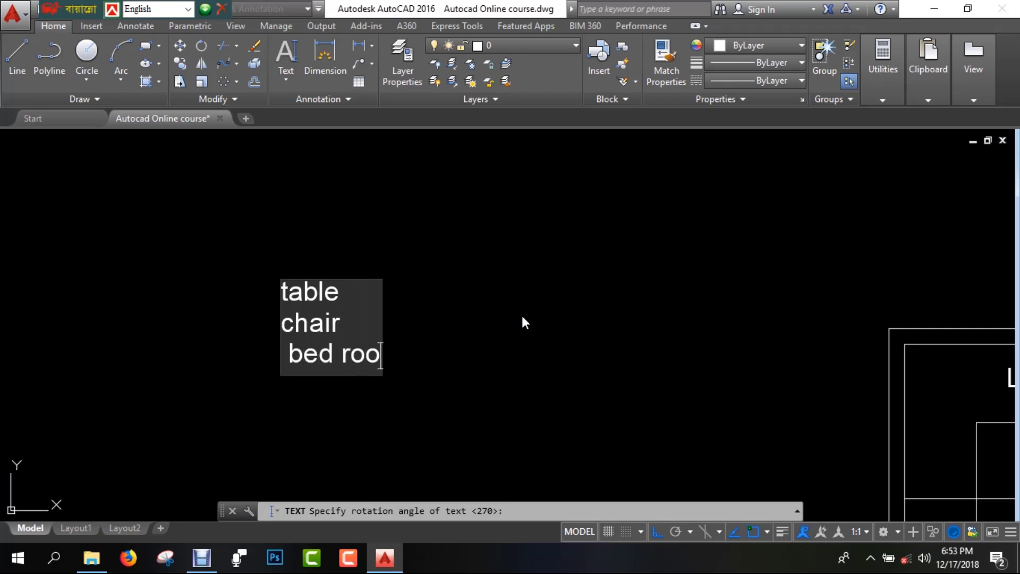
type("m")
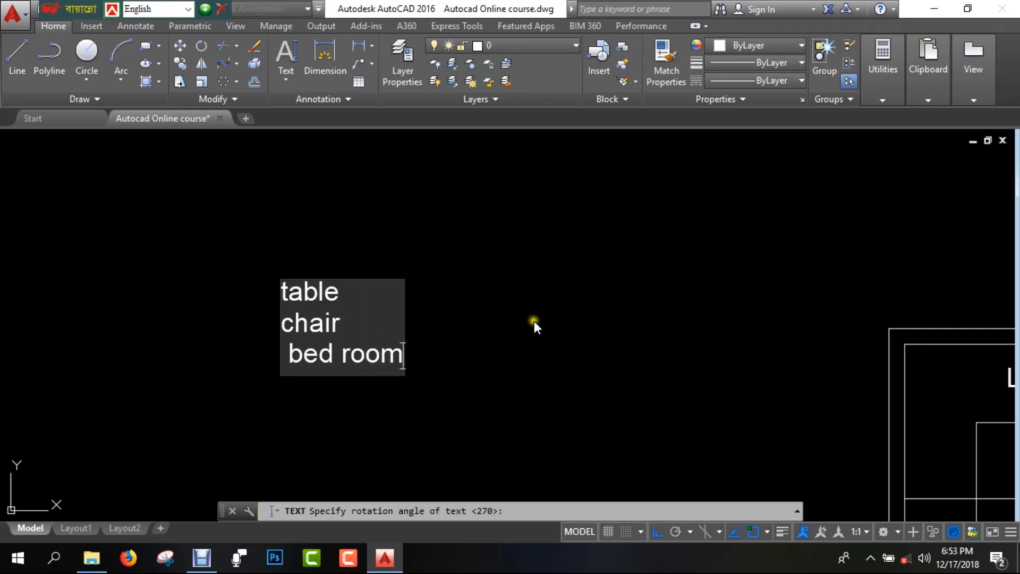
left_click(533, 318)
key("Escape")
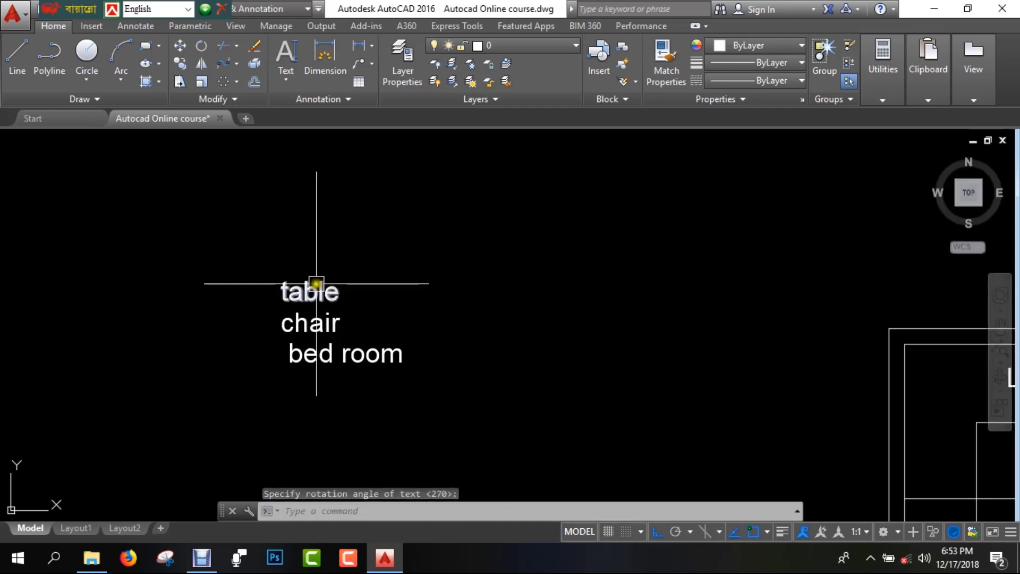
Step: Select the "table" line by itself and deselect it, and erase all three lines "table", "chair" and "bed room" together
left_click(318, 291)
key("Escape")
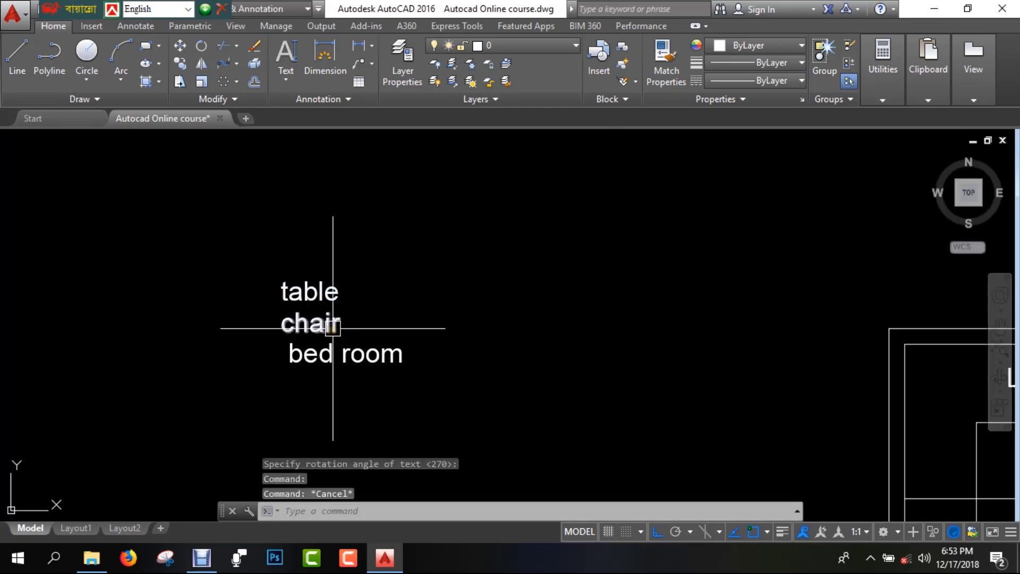
left_click(394, 249)
left_click(285, 352)
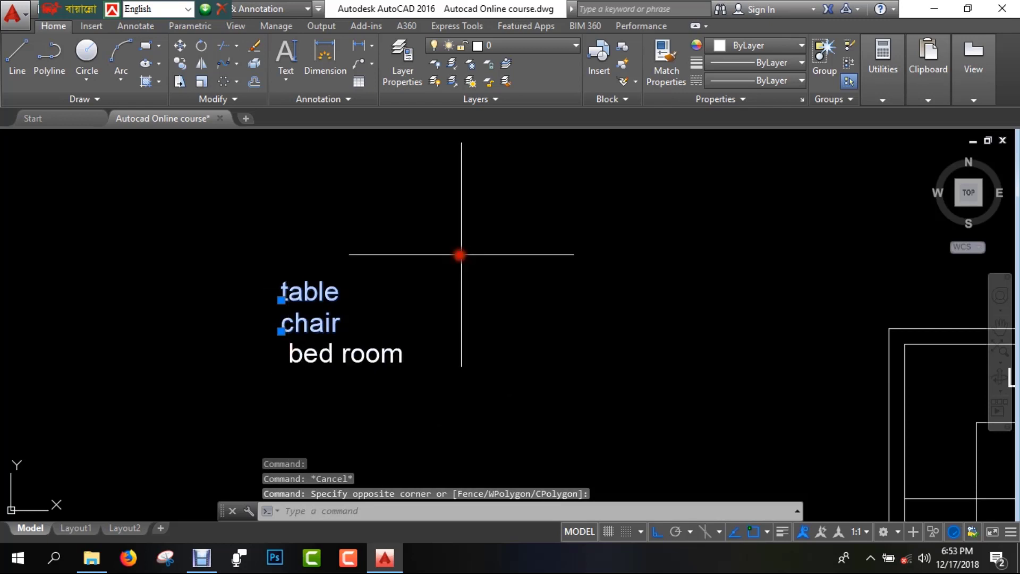
key("Delete")
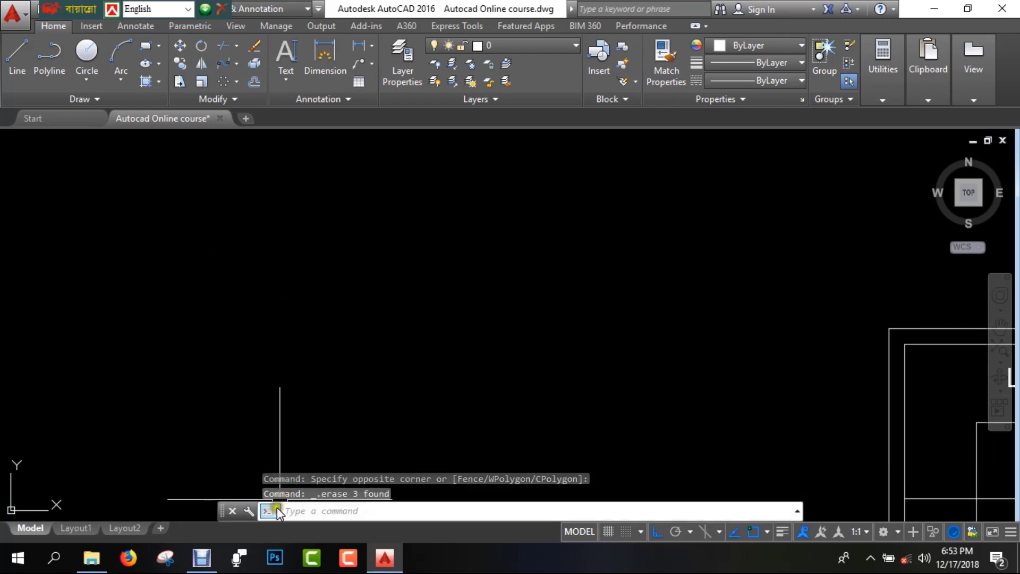